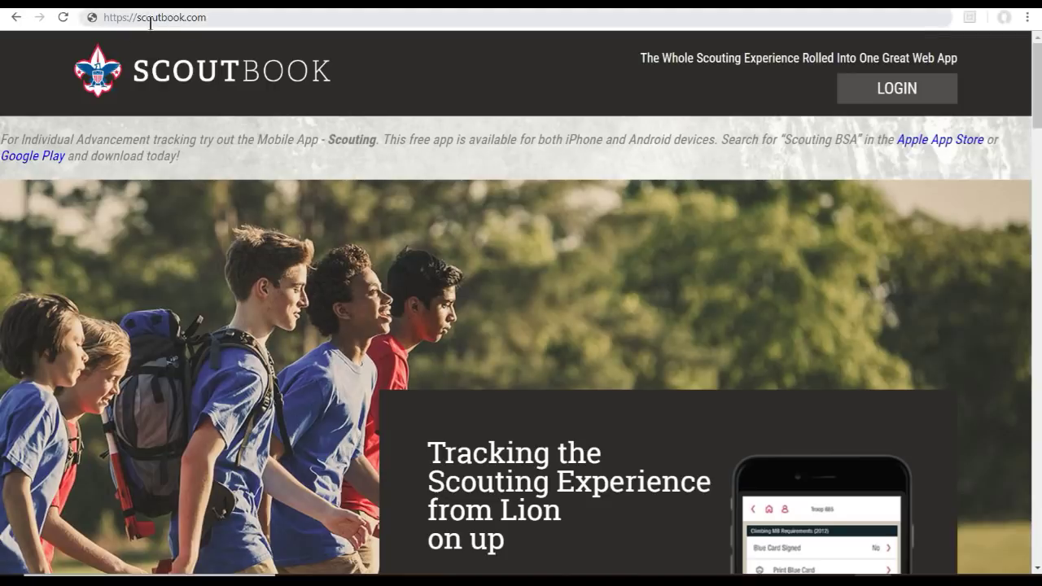
# Step: Log in to Scoutbook with the filled-in account credentials and open My Dashboard
pyautogui.click(896, 88)
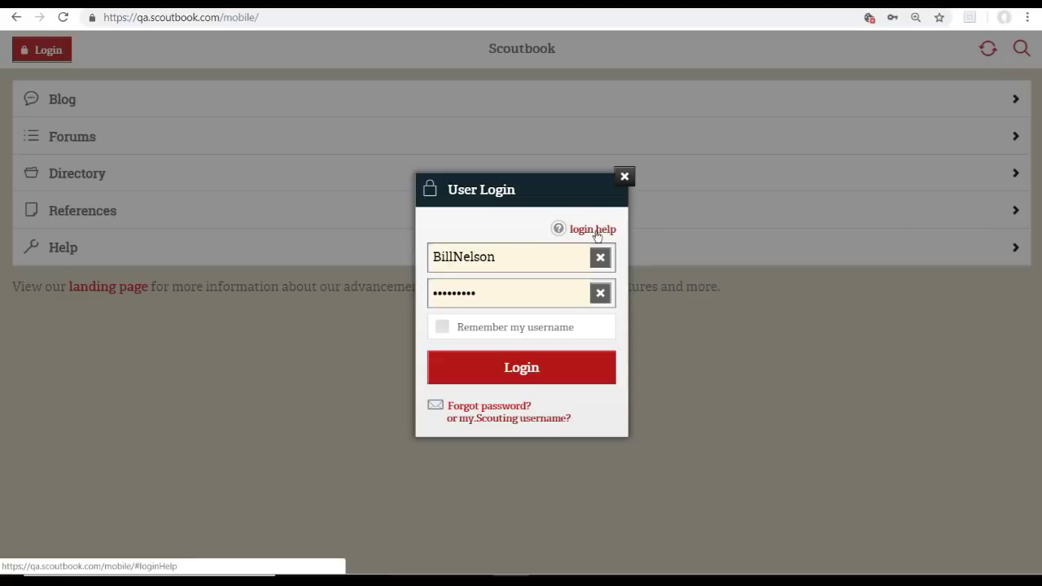
pyautogui.click(522, 368)
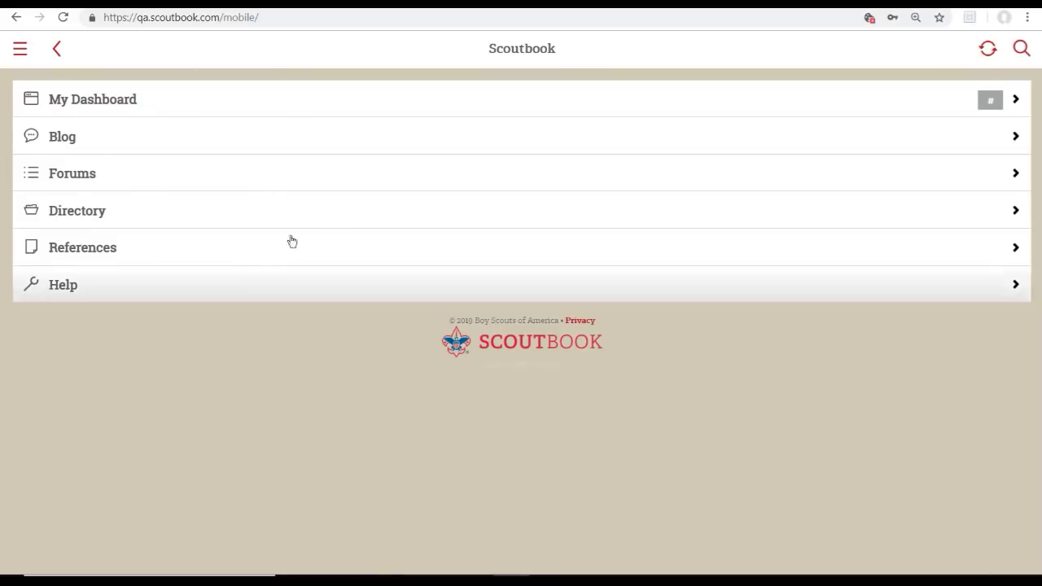
pyautogui.click(109, 102)
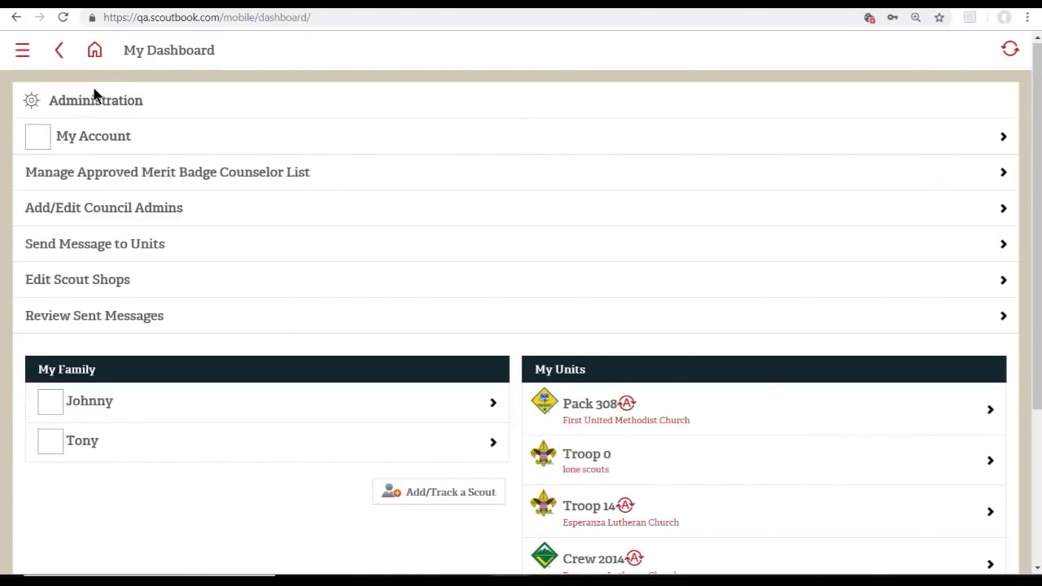
# Step: Open the Troop 14 unit page from My Units in the dashboard's Administration section
pyautogui.click(94, 103)
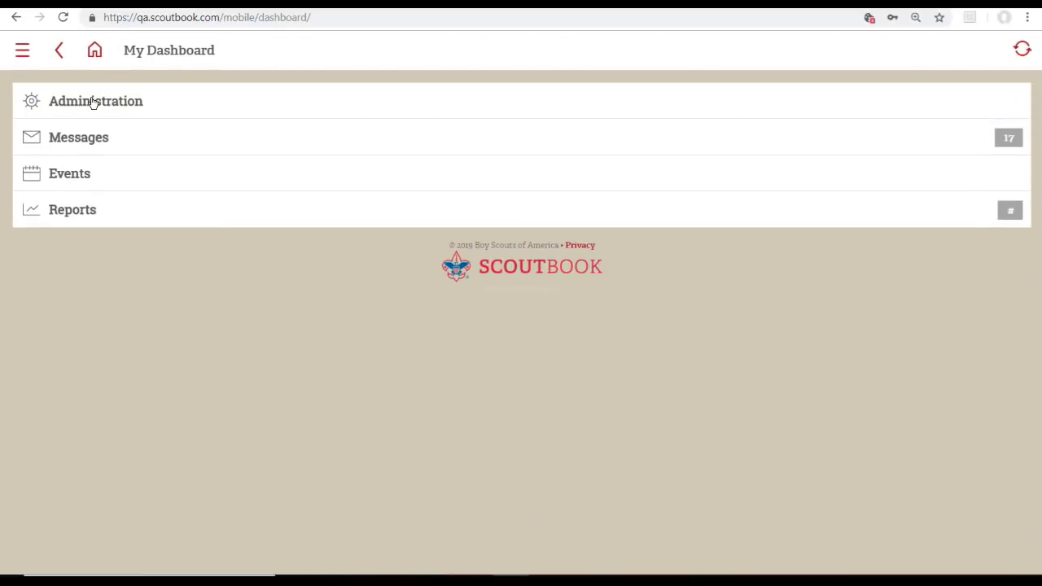
pyautogui.click(94, 103)
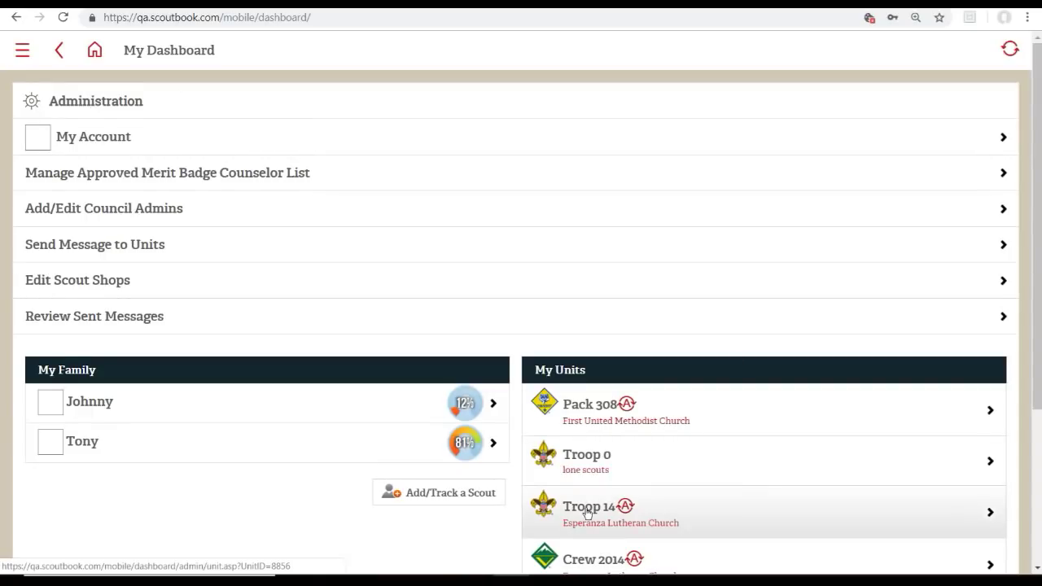
pyautogui.scroll(-3, 586, 511)
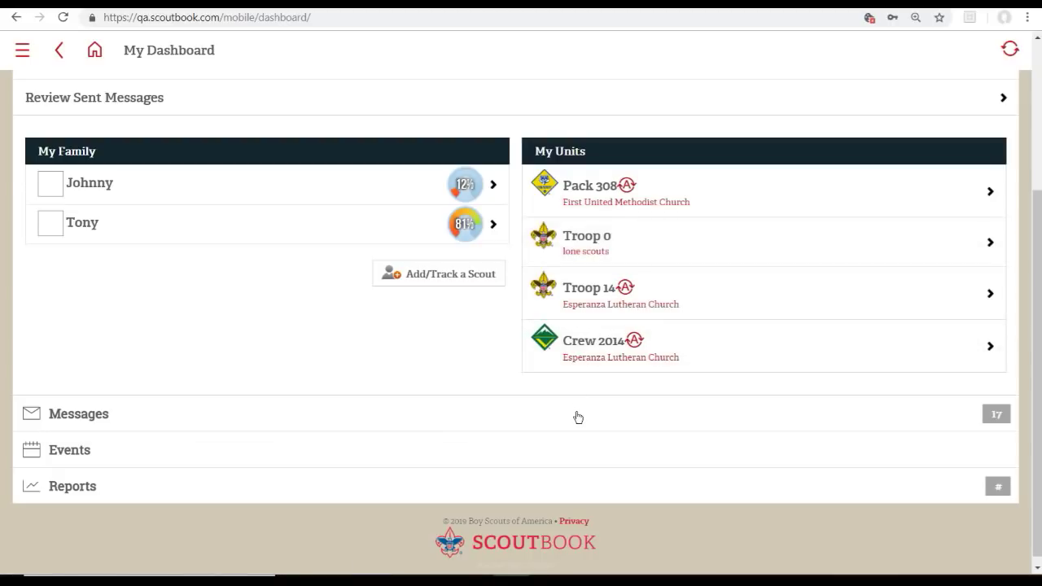
pyautogui.click(587, 298)
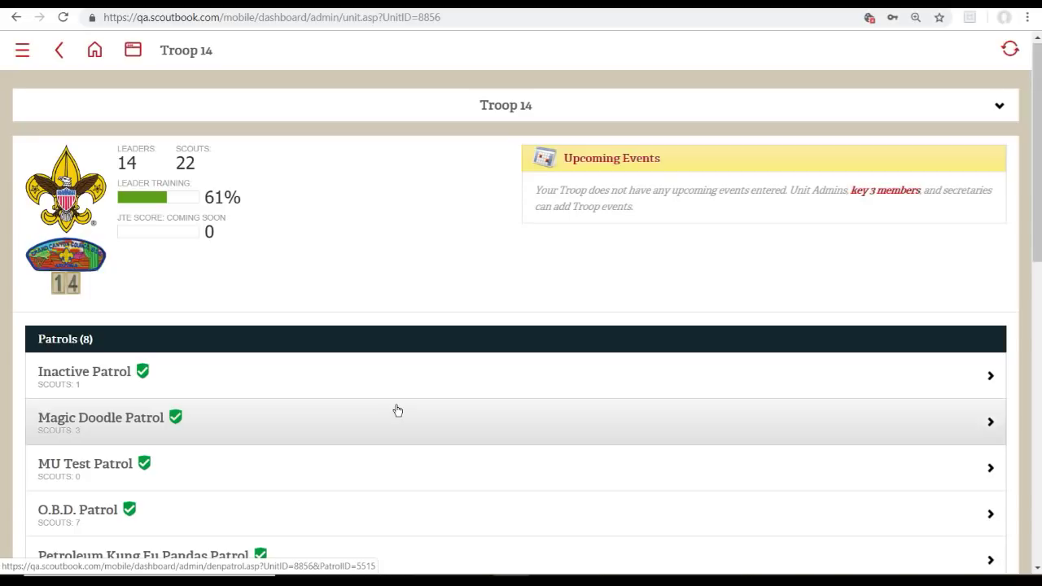
# Step: Open the Troop Roster of Troop 14
pyautogui.scroll(-8, 387, 383)
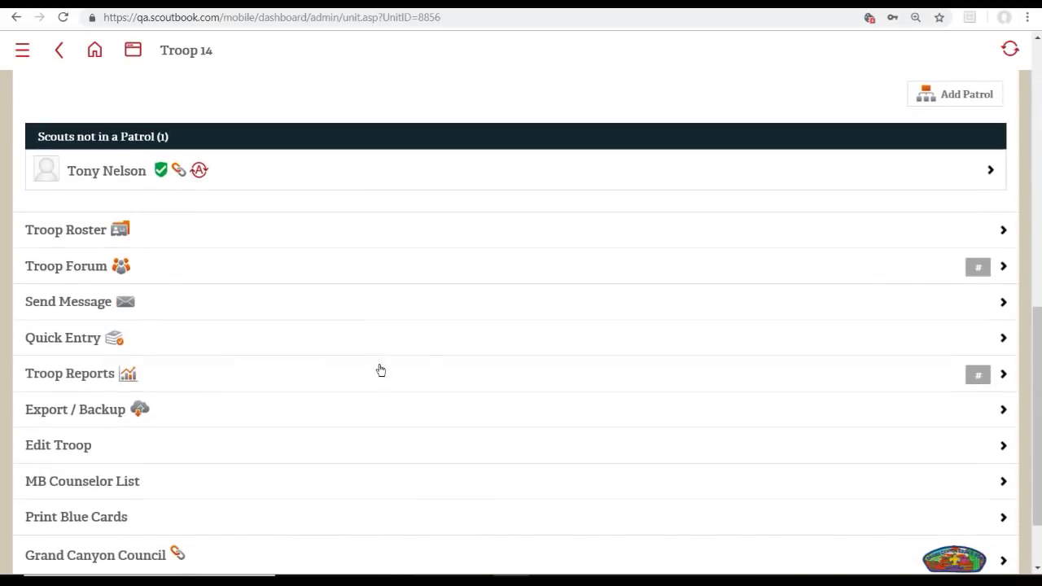
pyautogui.scroll(-1, 380, 370)
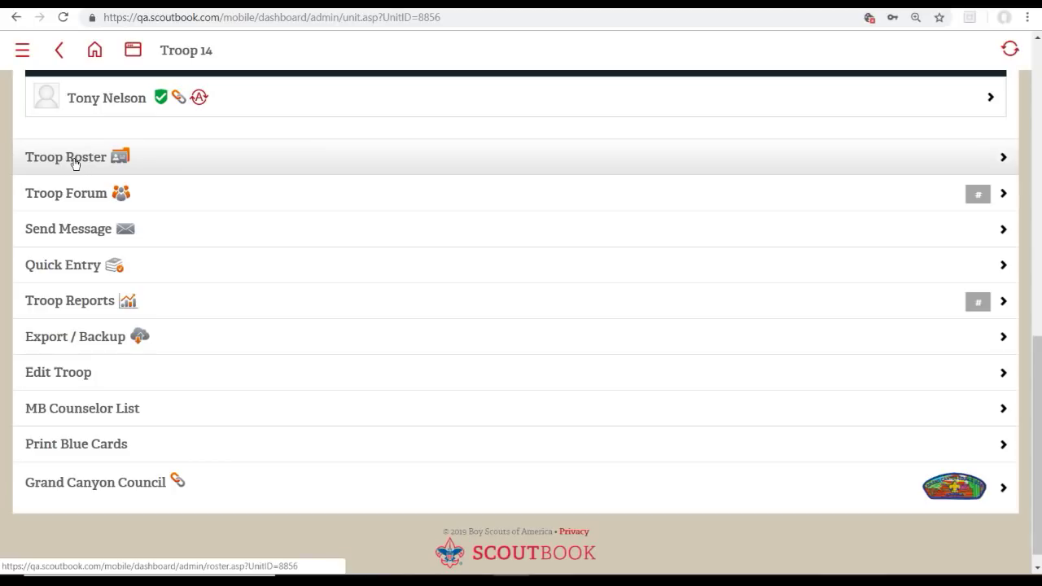
pyautogui.click(74, 164)
# Step: Look through the leaders and Scouts on the Troop 14 roster, checking their positions, roles and status icons
pyautogui.scroll(-3, 367, 314)
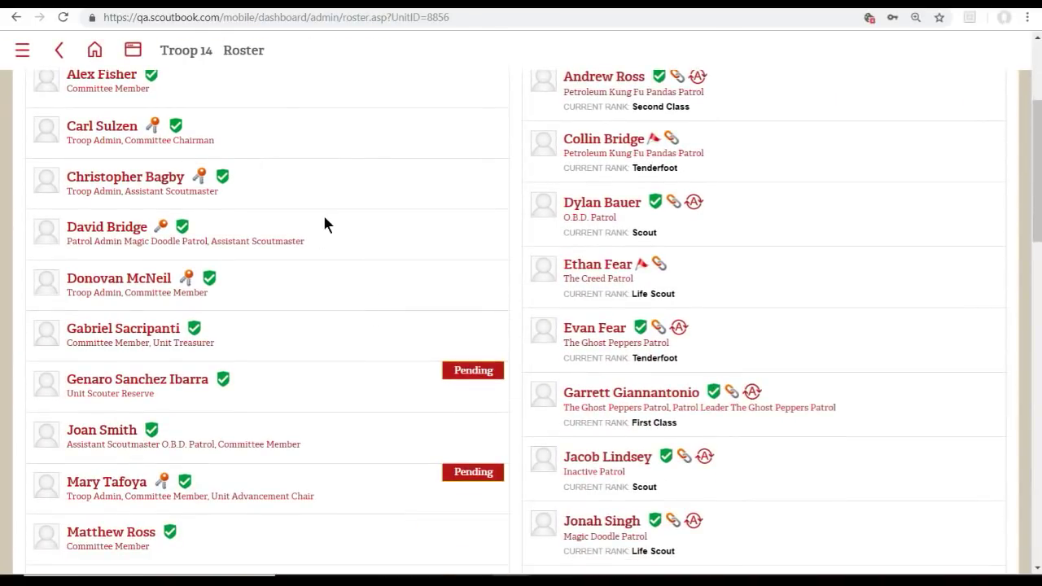
pyautogui.scroll(2, 322, 216)
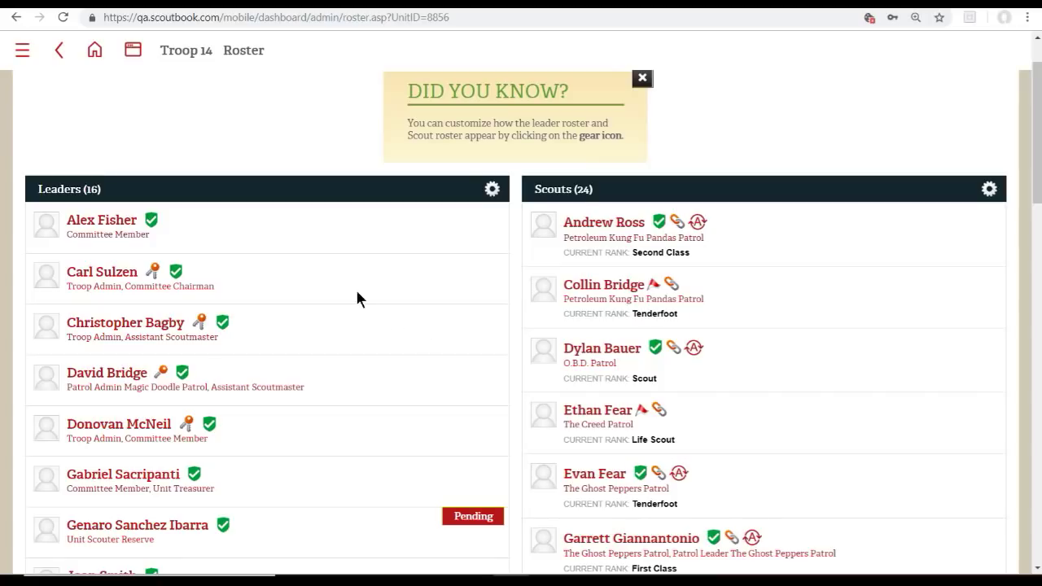
pyautogui.scroll(-6, 358, 300)
pyautogui.scroll(-1, 357, 288)
pyautogui.scroll(2, 356, 289)
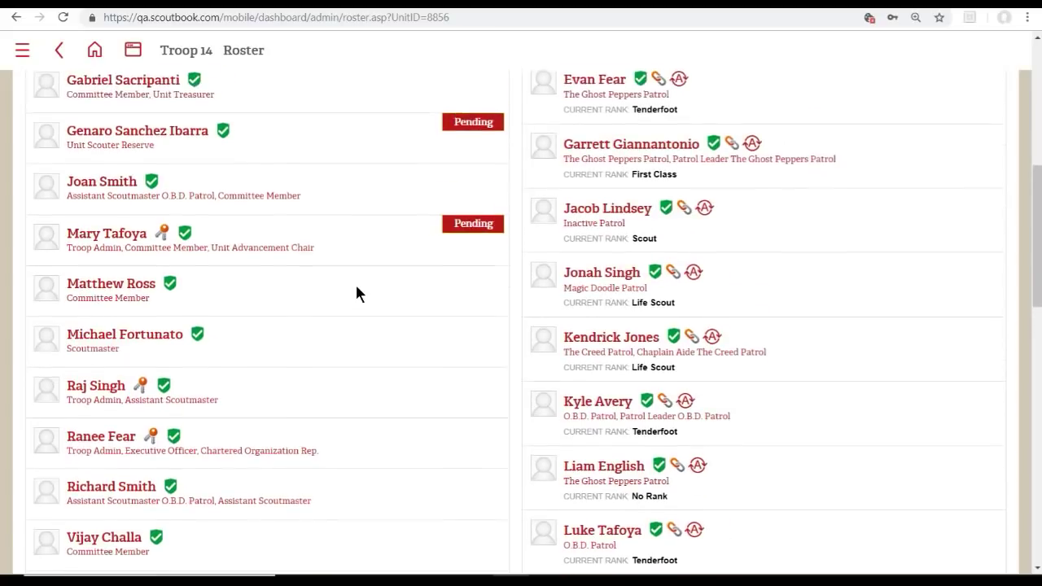
pyautogui.scroll(4, 357, 294)
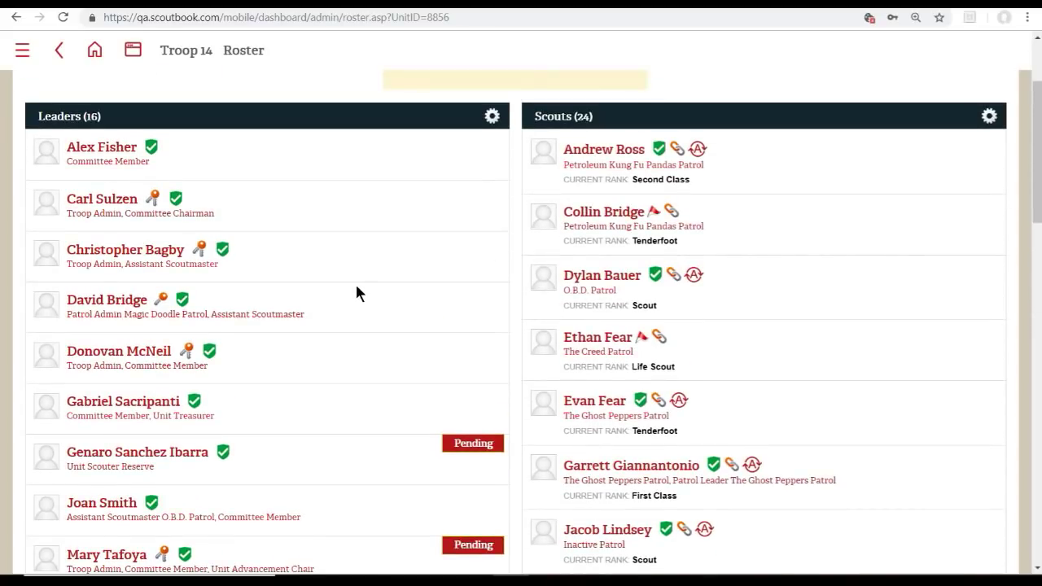
pyautogui.scroll(-6, 341, 281)
pyautogui.scroll(-1, 337, 279)
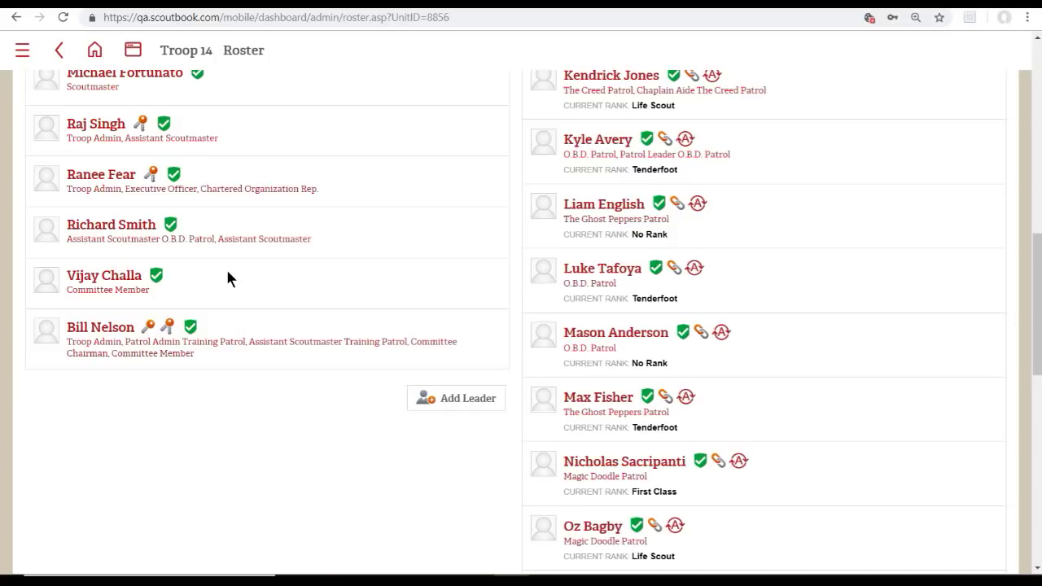
# Step: Open the second-to-last leader's profile on the roster and add a Troop Admin position starting today
pyautogui.click(83, 276)
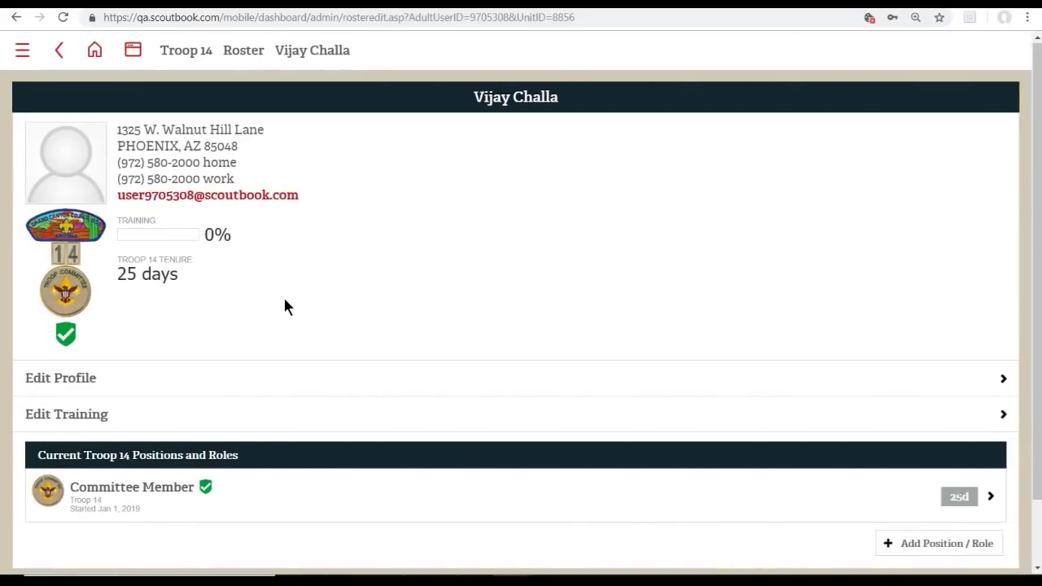
pyautogui.scroll(-1, 285, 307)
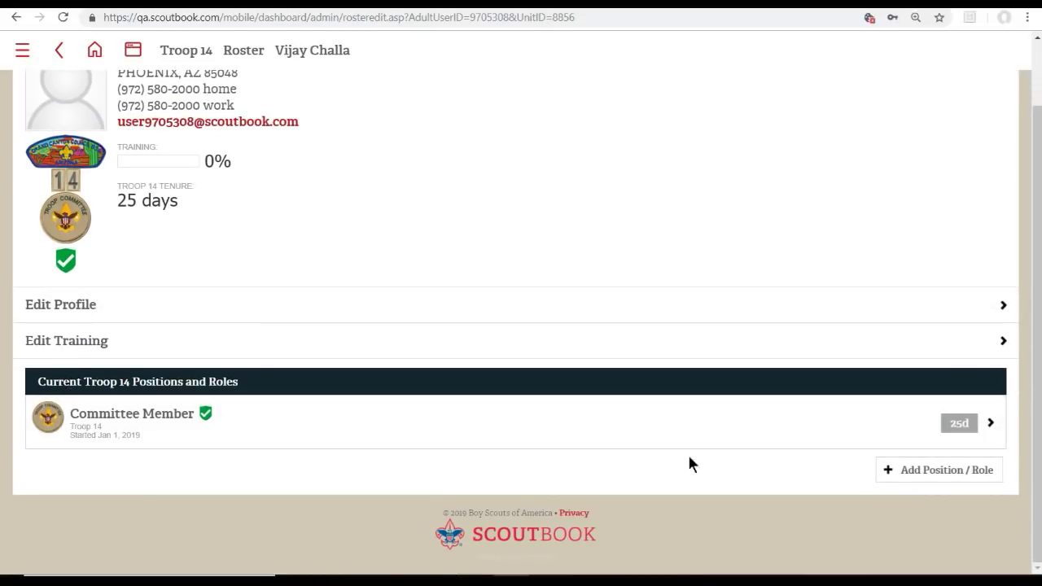
pyautogui.click(935, 472)
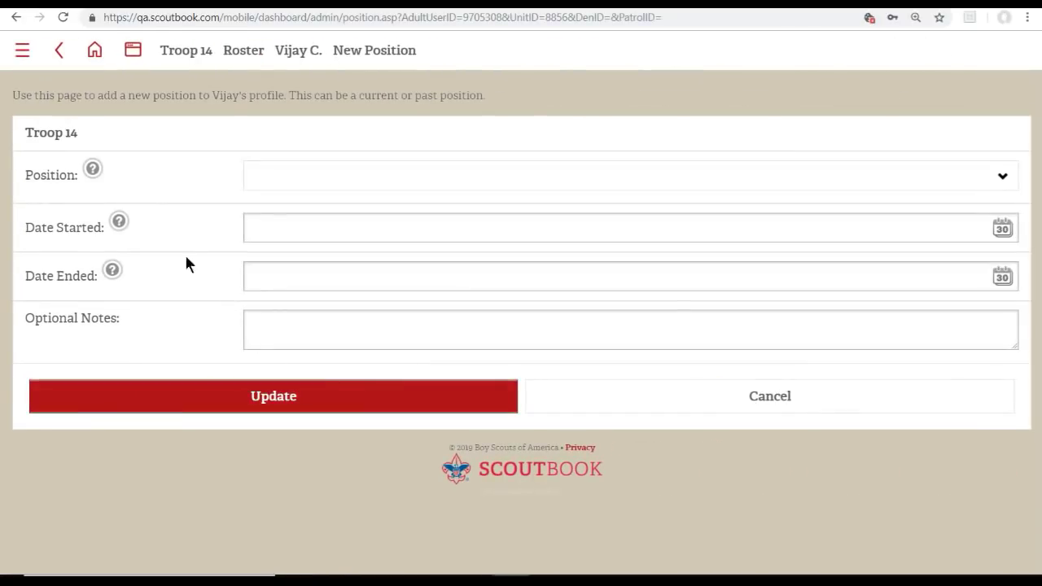
pyautogui.click(271, 187)
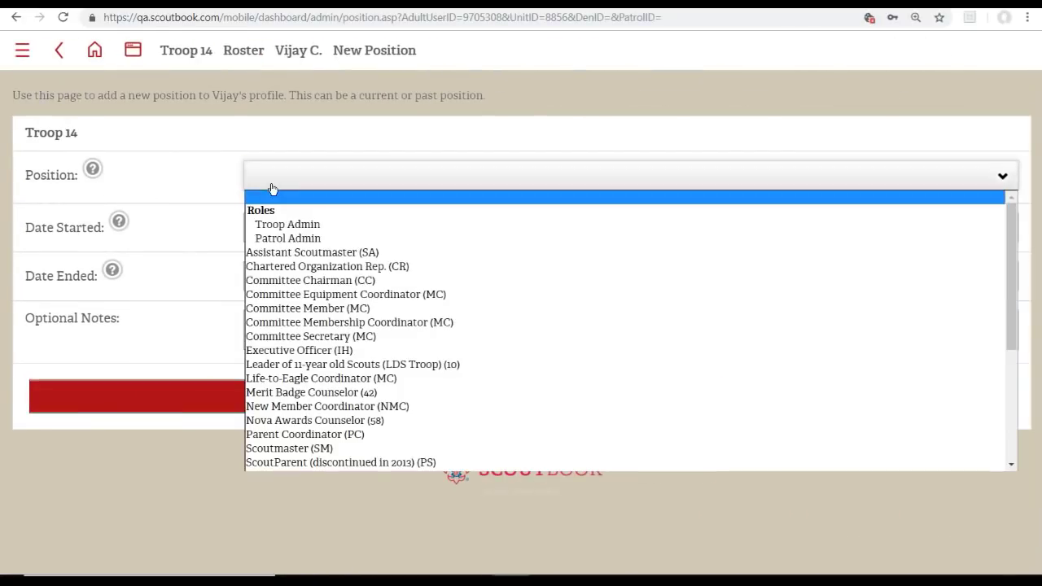
pyautogui.click(287, 227)
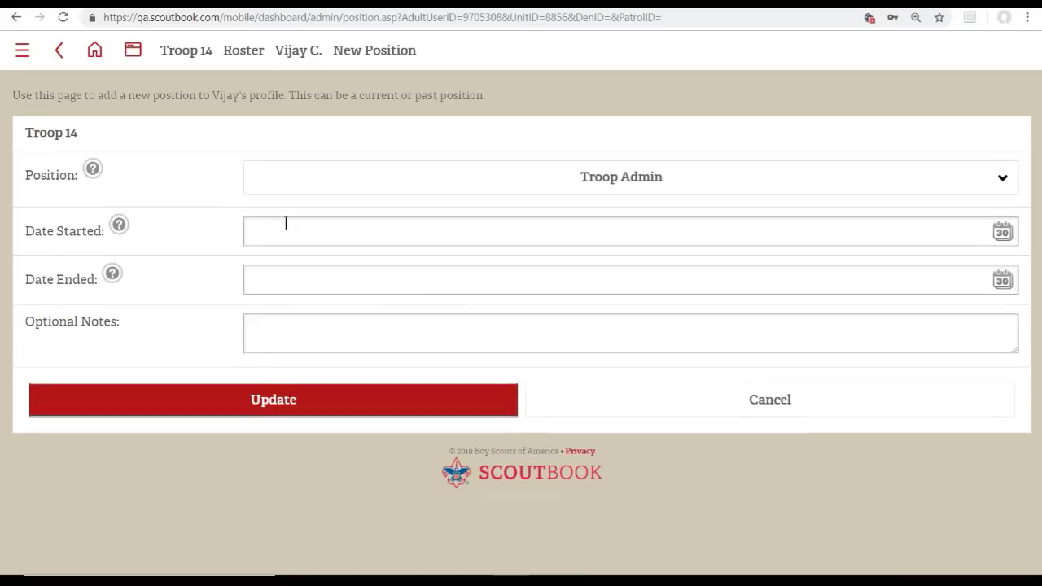
pyautogui.click(1002, 232)
pyautogui.click(967, 493)
pyautogui.click(271, 400)
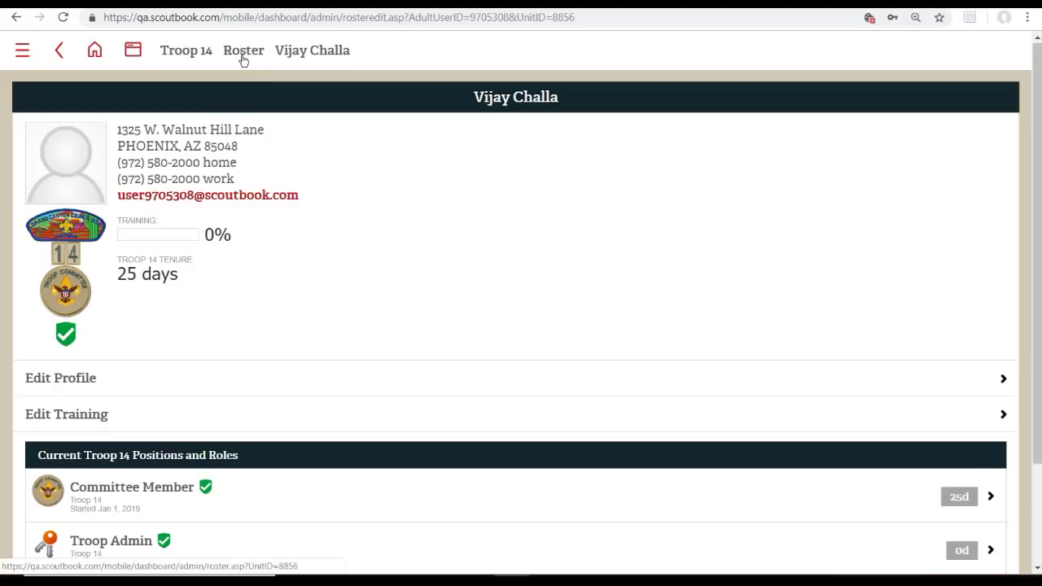
pyautogui.scroll(-2, 302, 258)
pyautogui.scroll(2, 288, 245)
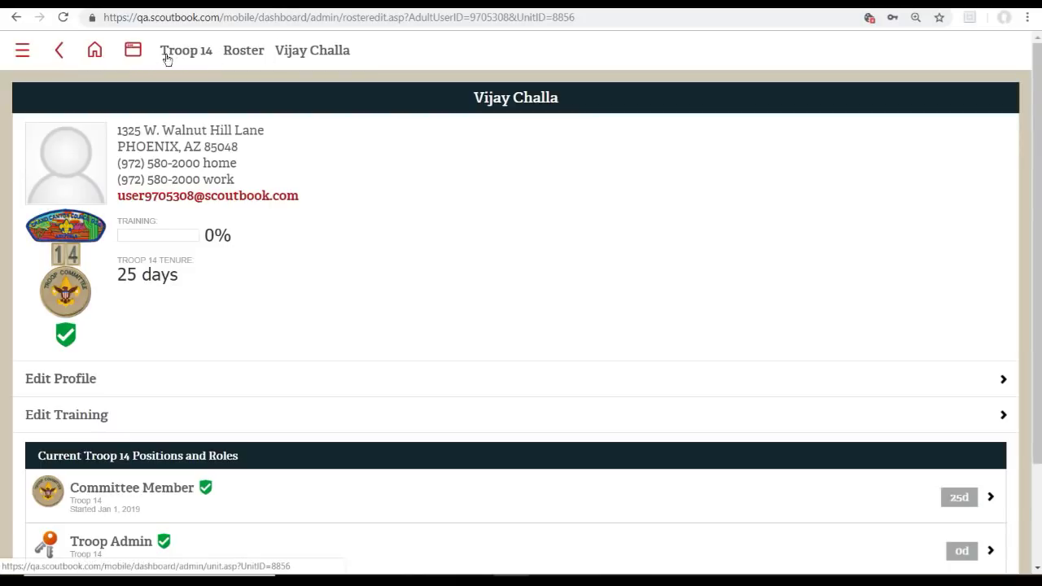
# Step: Return to the Troop 14 page and add a new patrol named Example
pyautogui.click(188, 54)
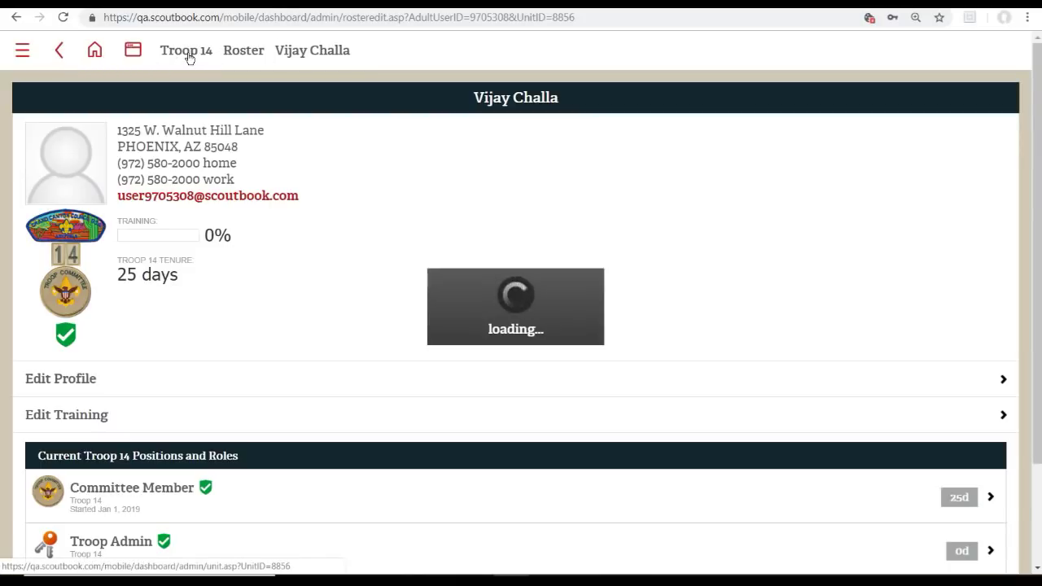
pyautogui.scroll(-4, 343, 196)
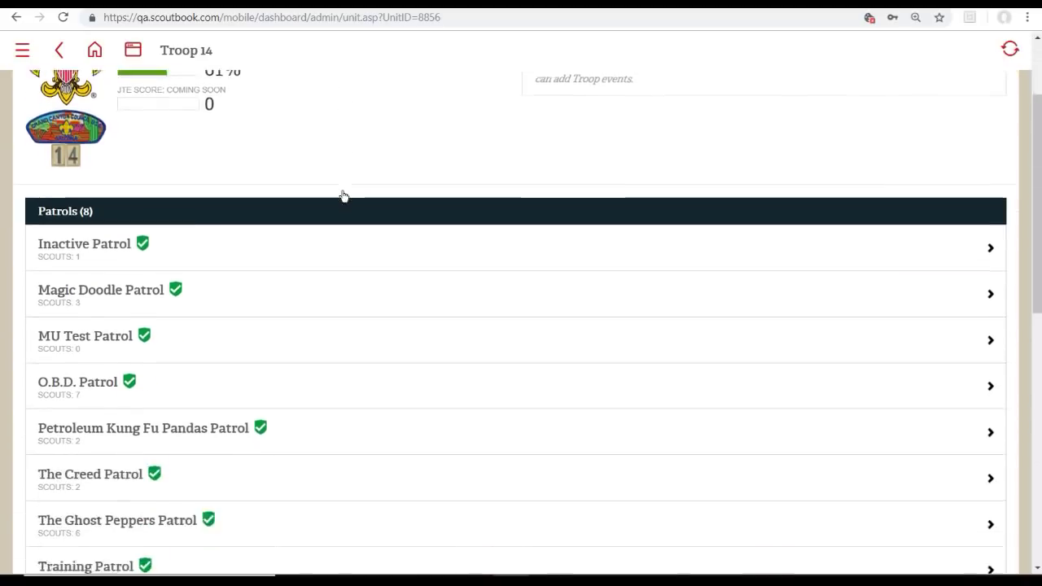
pyautogui.scroll(2, 343, 194)
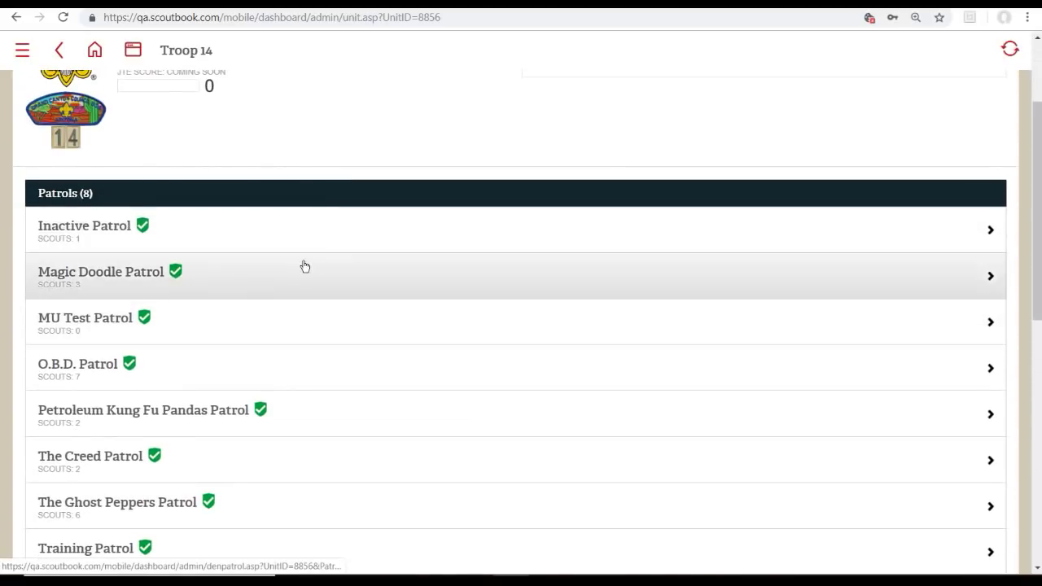
pyautogui.scroll(-1, 302, 262)
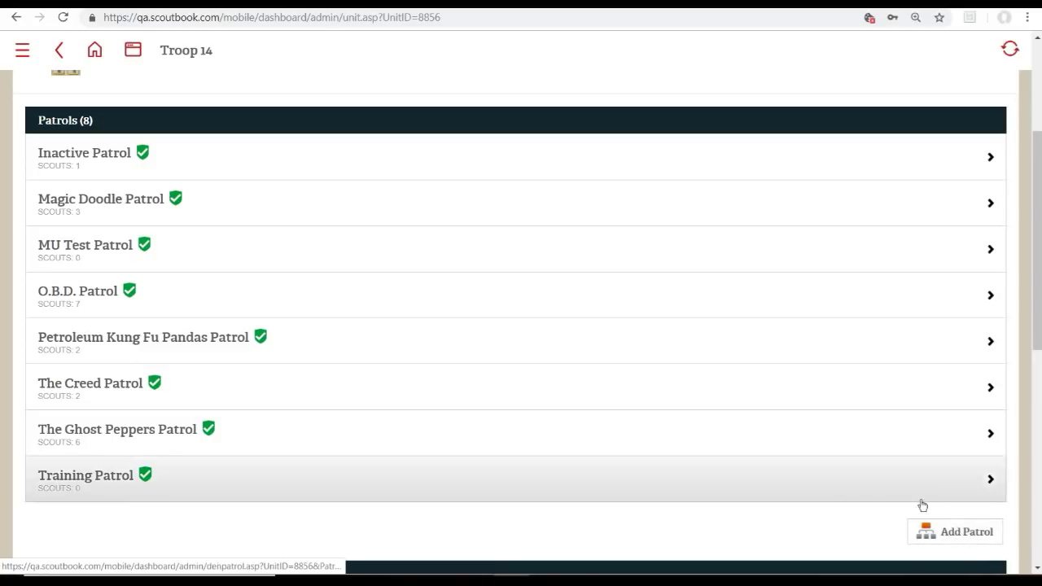
pyautogui.click(963, 534)
pyautogui.click(462, 302)
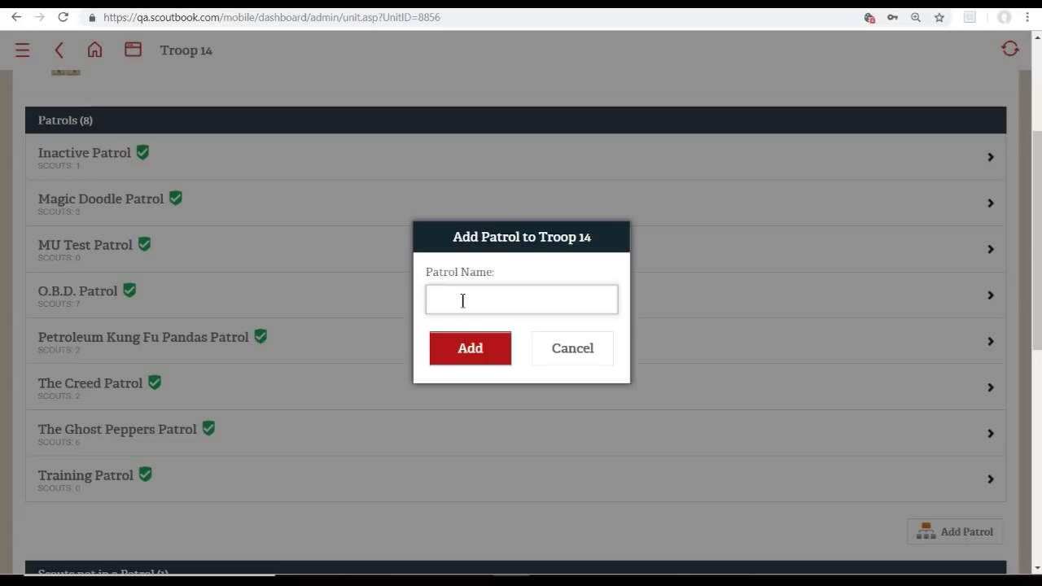
pyautogui.write('Example')
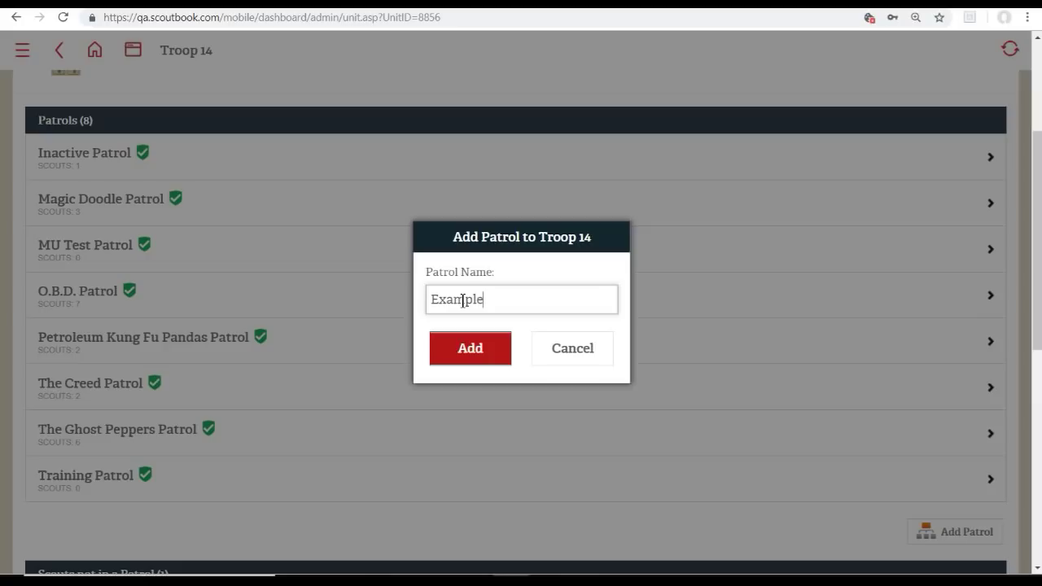
pyautogui.click(471, 357)
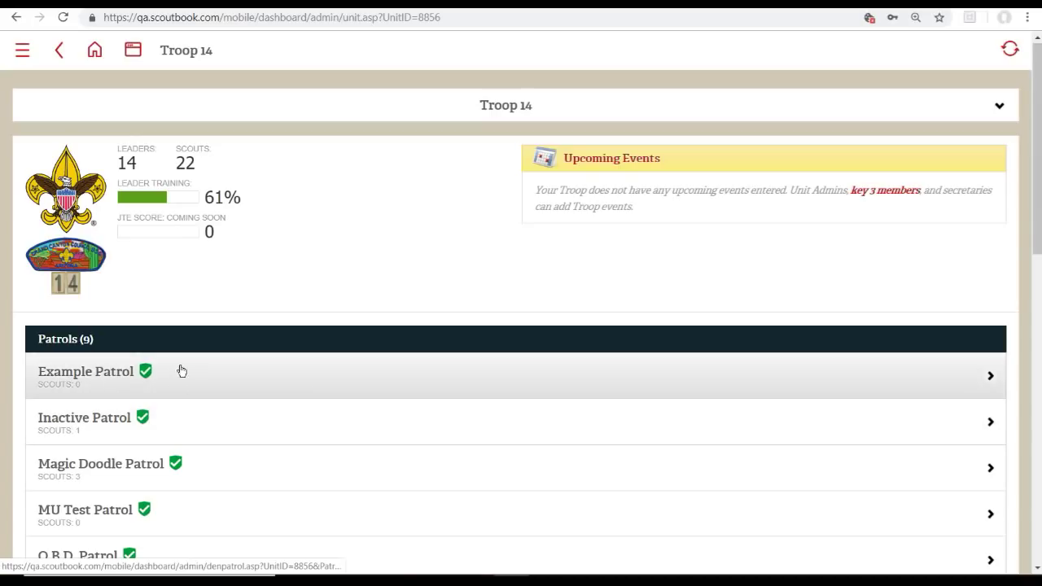
# Step: Open the Example Patrol, start reassigning Scouts and look through the Troop 14 Scouts who can be moved into it
pyautogui.scroll(-1, 183, 368)
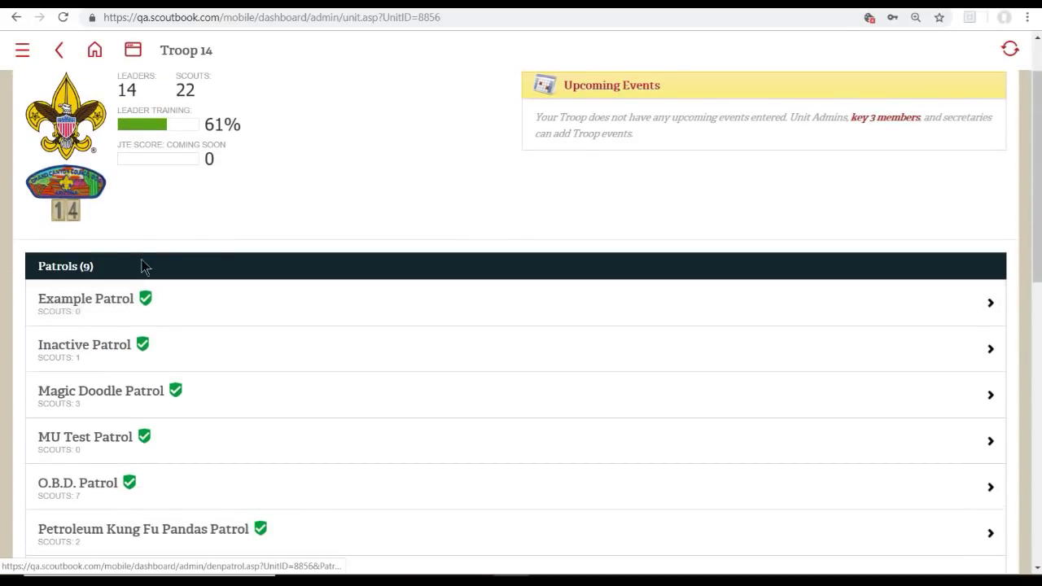
pyautogui.click(85, 303)
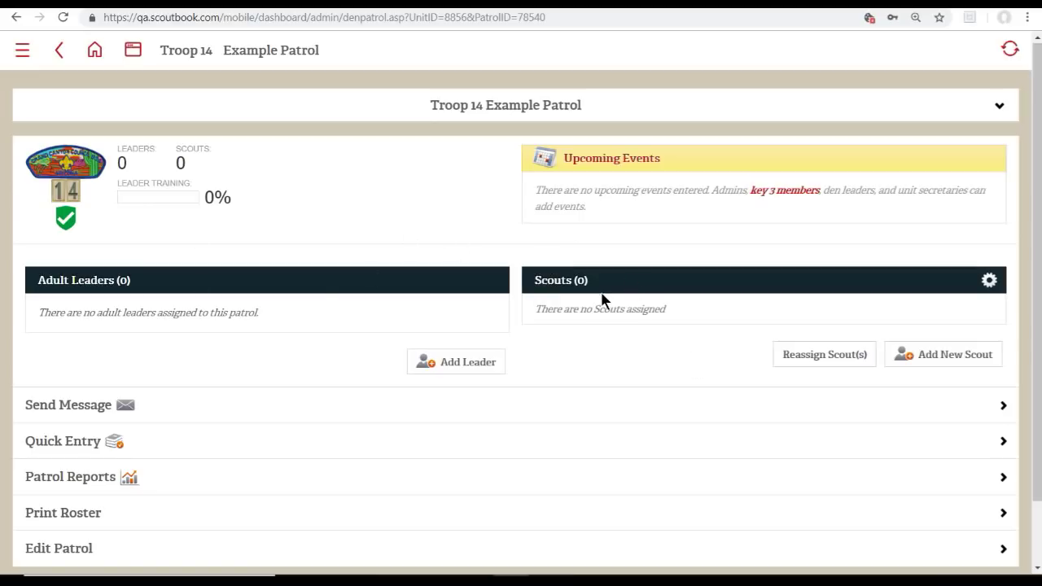
pyautogui.click(798, 361)
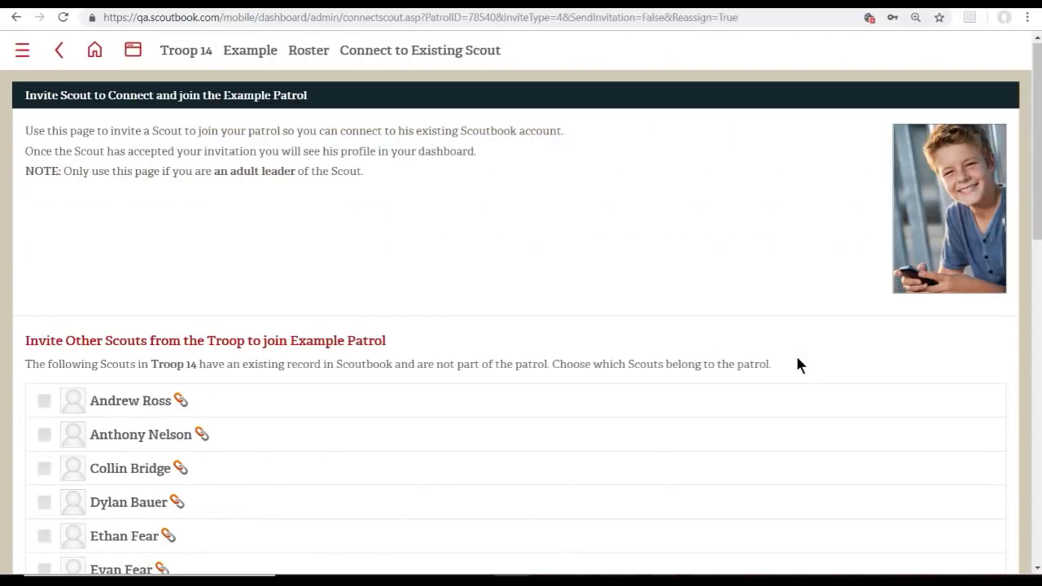
pyautogui.scroll(-5, 517, 378)
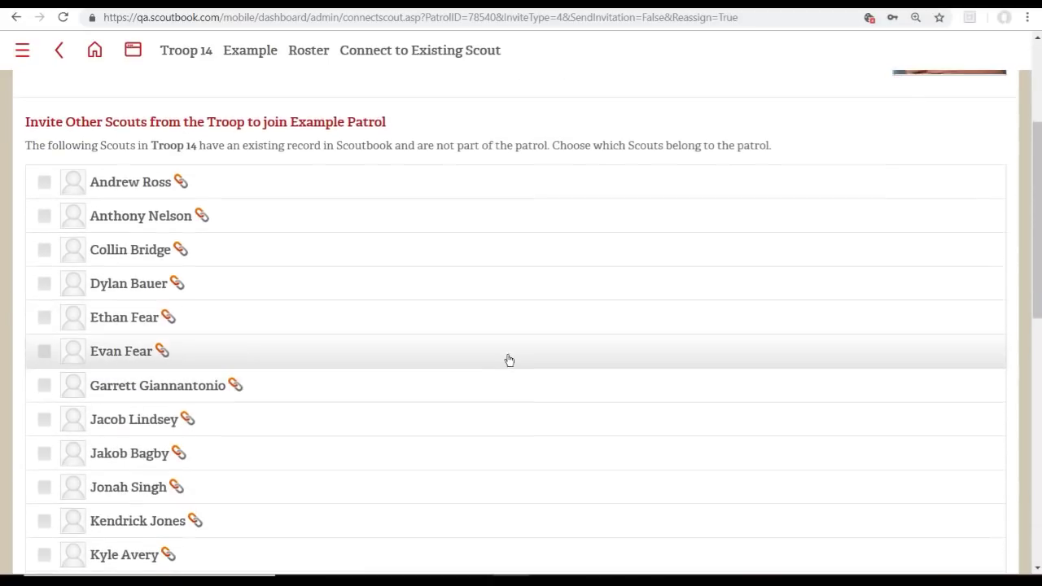
pyautogui.scroll(-3, 505, 342)
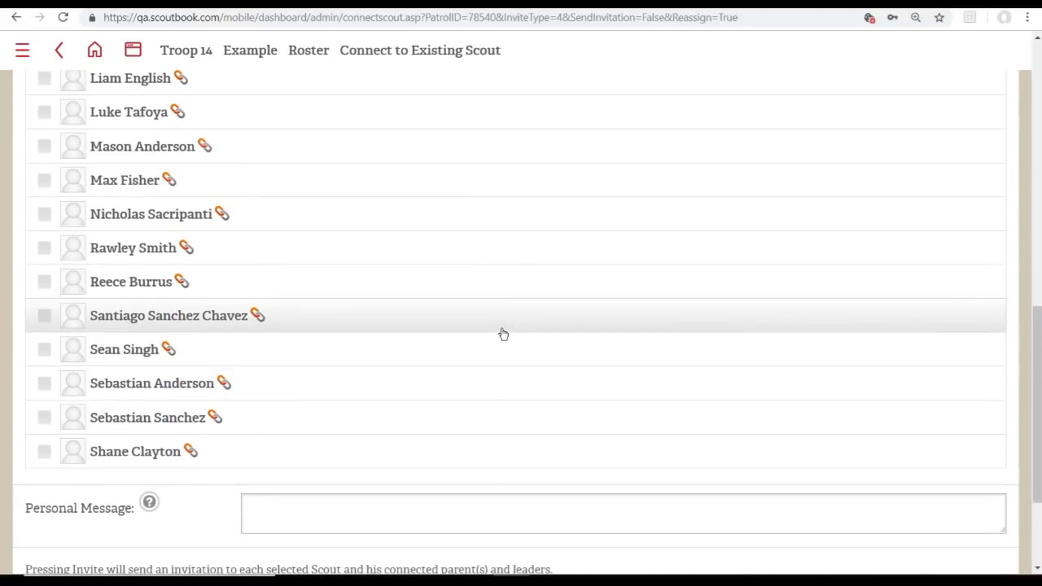
pyautogui.scroll(7, 502, 337)
pyautogui.scroll(-4, 500, 318)
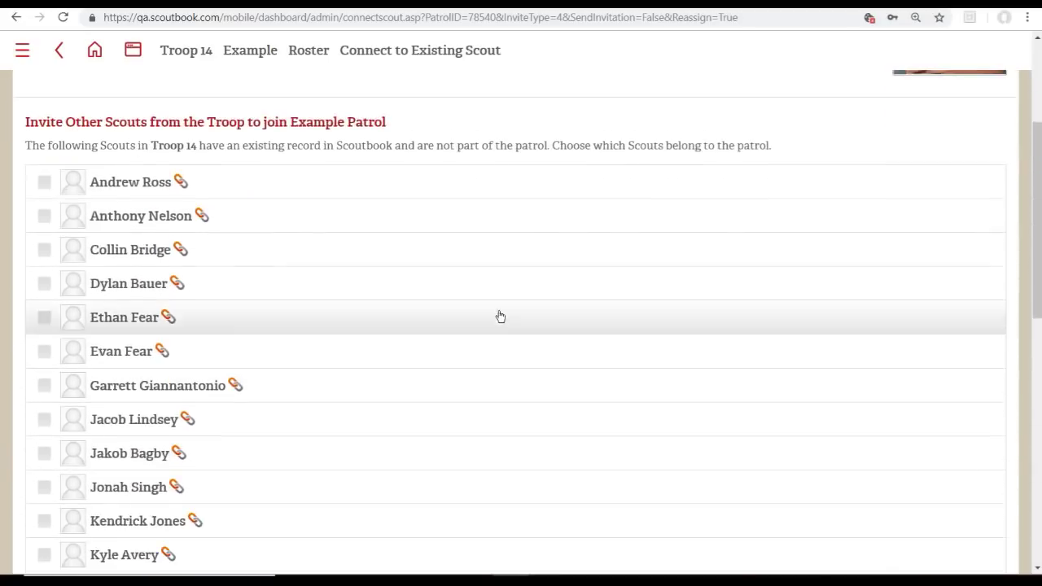
pyautogui.scroll(-1, 288, 290)
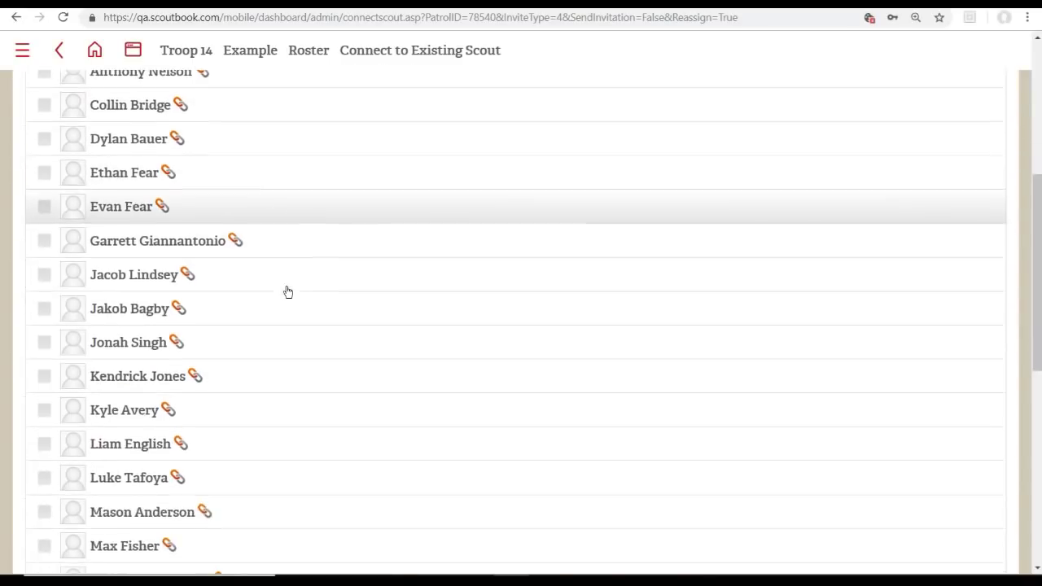
# Step: Select the seventh and the last Scout on the list for the Example Patrol, and cancel the reassignment
pyautogui.click(44, 240)
pyautogui.scroll(-2, 265, 303)
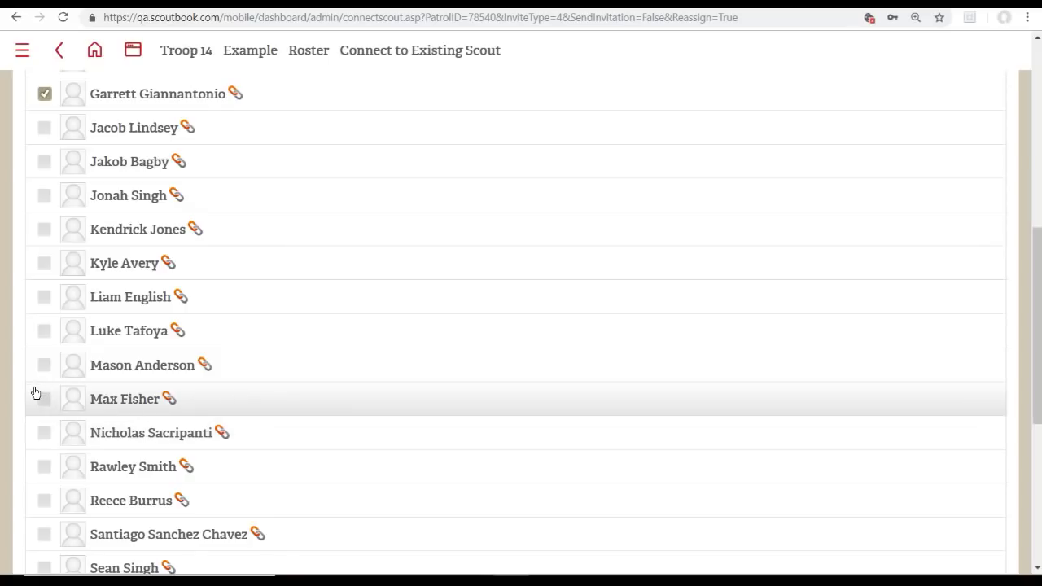
pyautogui.scroll(-1, 40, 377)
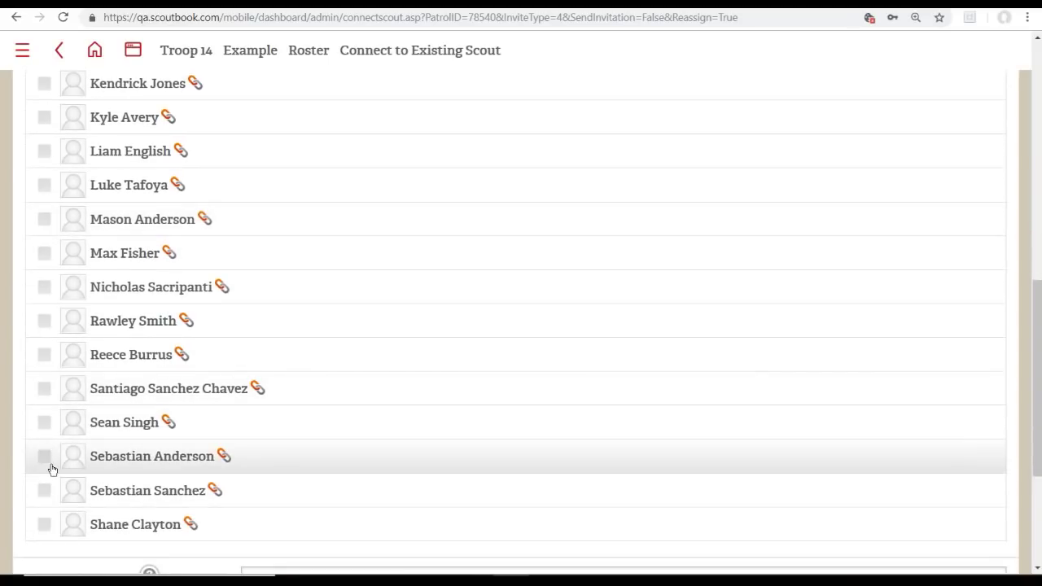
pyautogui.click(44, 527)
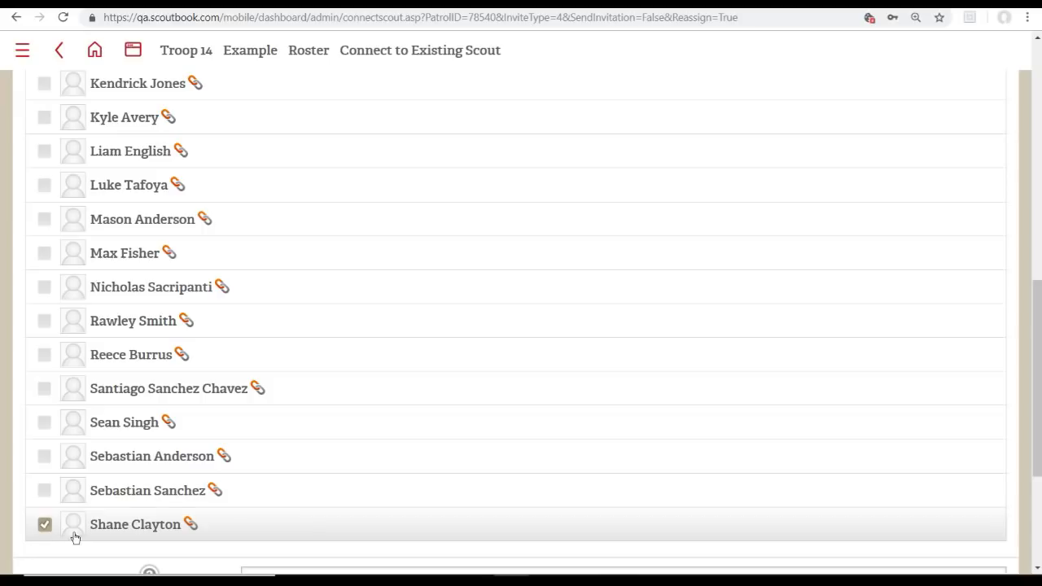
pyautogui.scroll(-3, 560, 319)
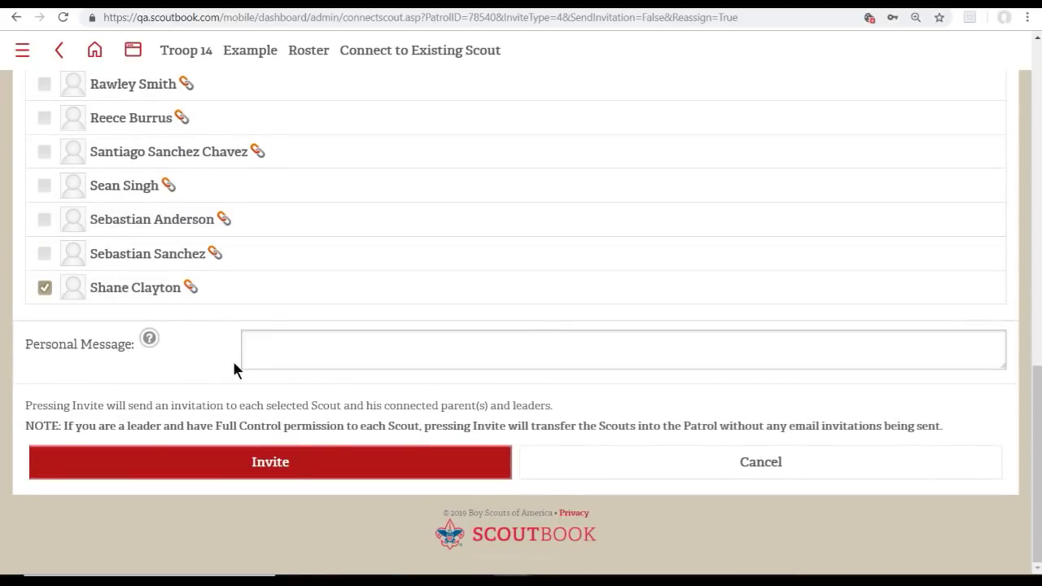
pyautogui.click(267, 469)
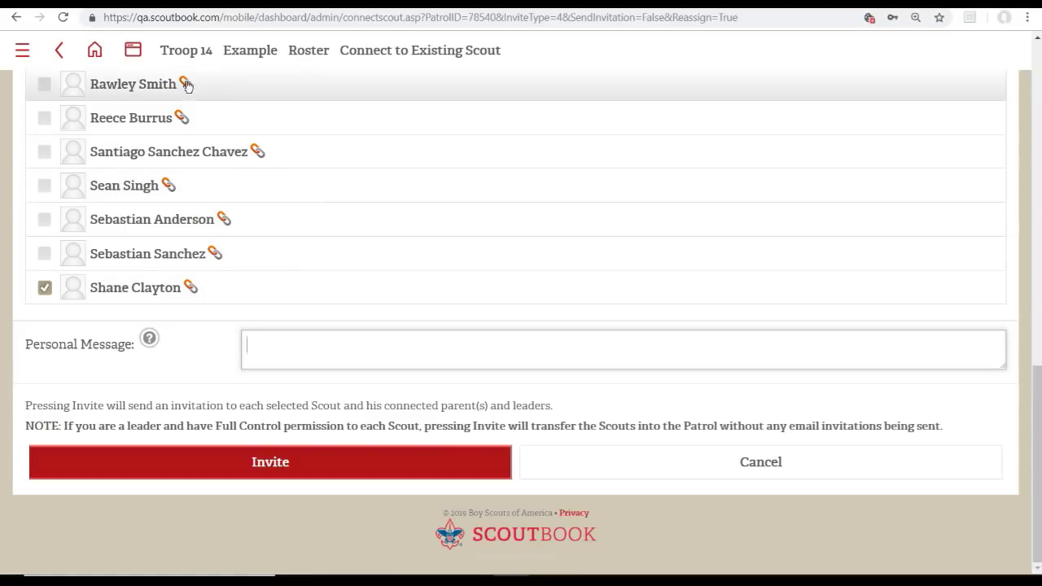
pyautogui.click(758, 452)
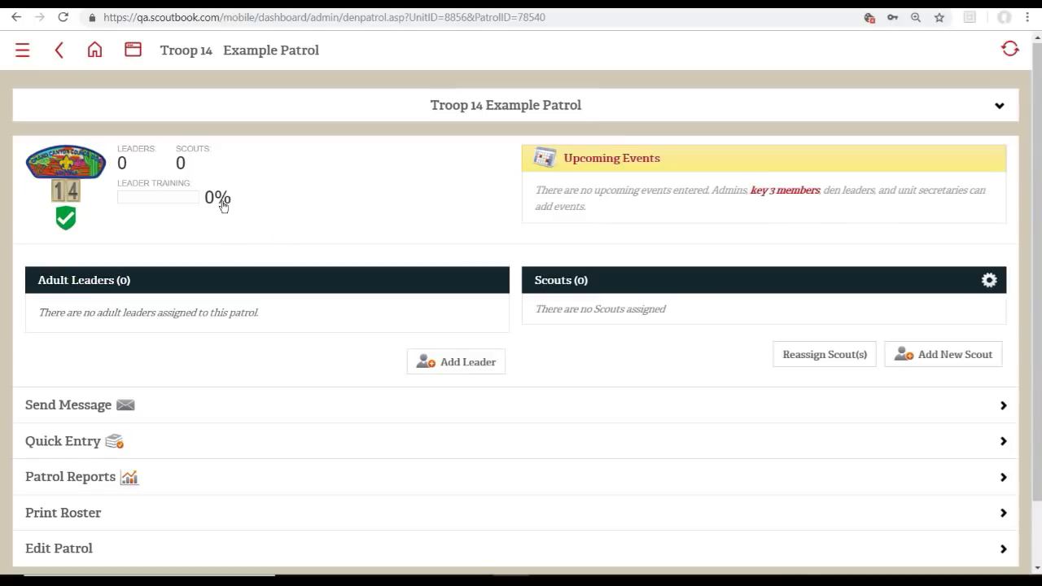
# Step: Return to the Troop 14 page, review the Scouts of The Ghost Peppers Patrol, and go back to the troop page
pyautogui.click(186, 50)
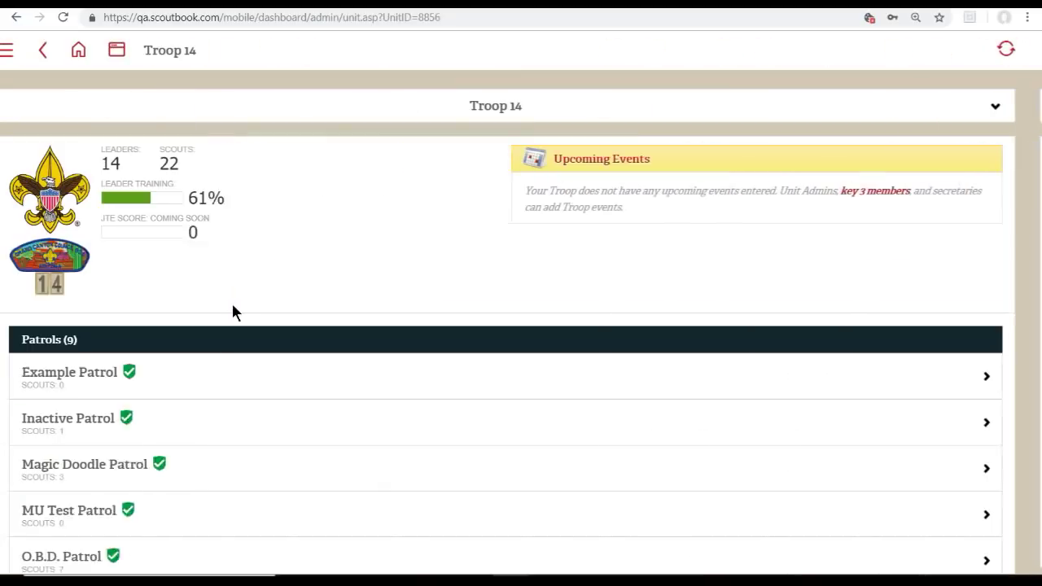
pyautogui.scroll(-4, 231, 298)
pyautogui.scroll(-3, 228, 301)
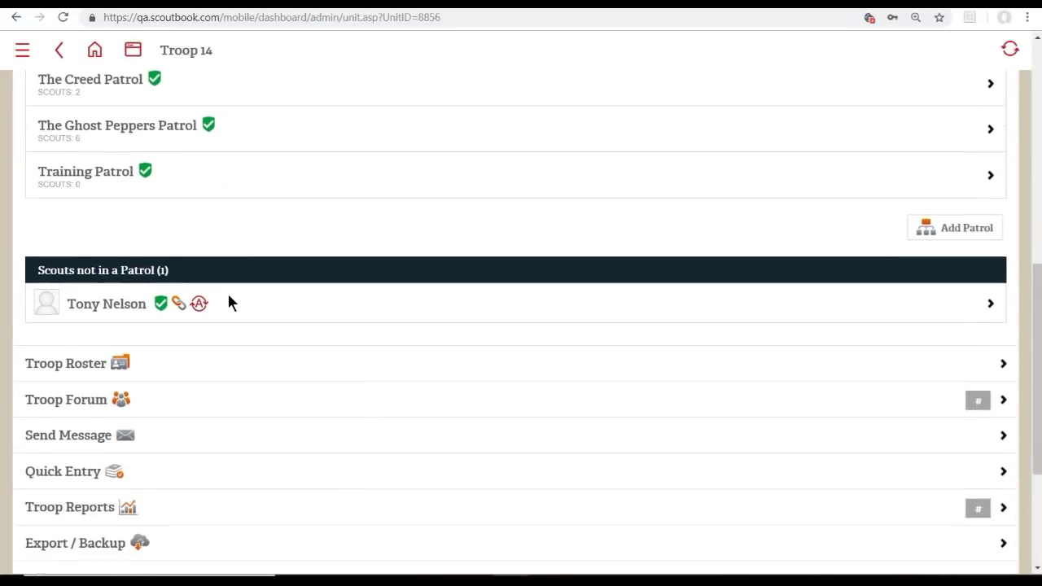
pyautogui.scroll(2, 223, 289)
pyautogui.click(114, 261)
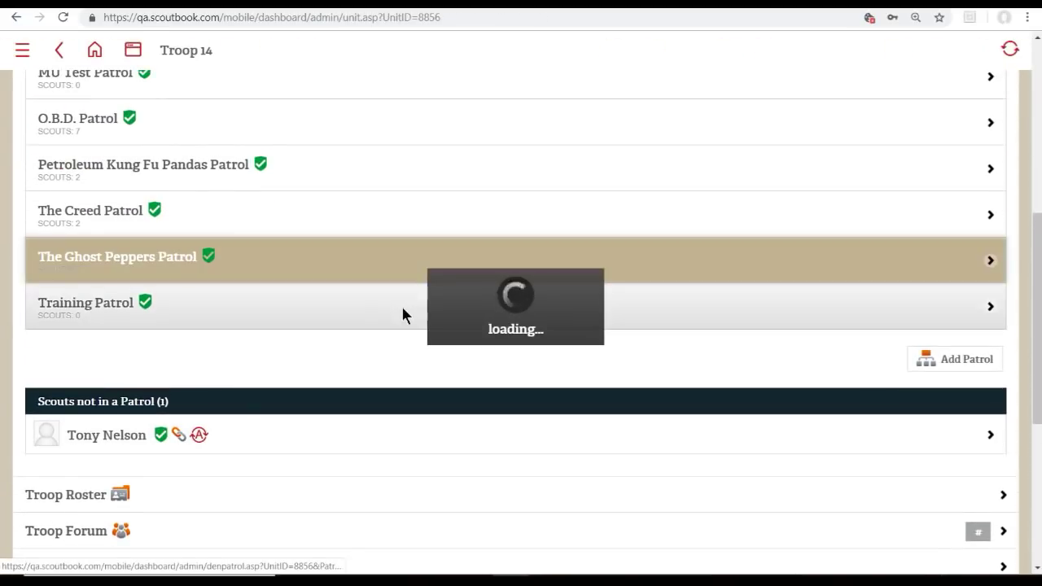
pyautogui.scroll(-3, 353, 295)
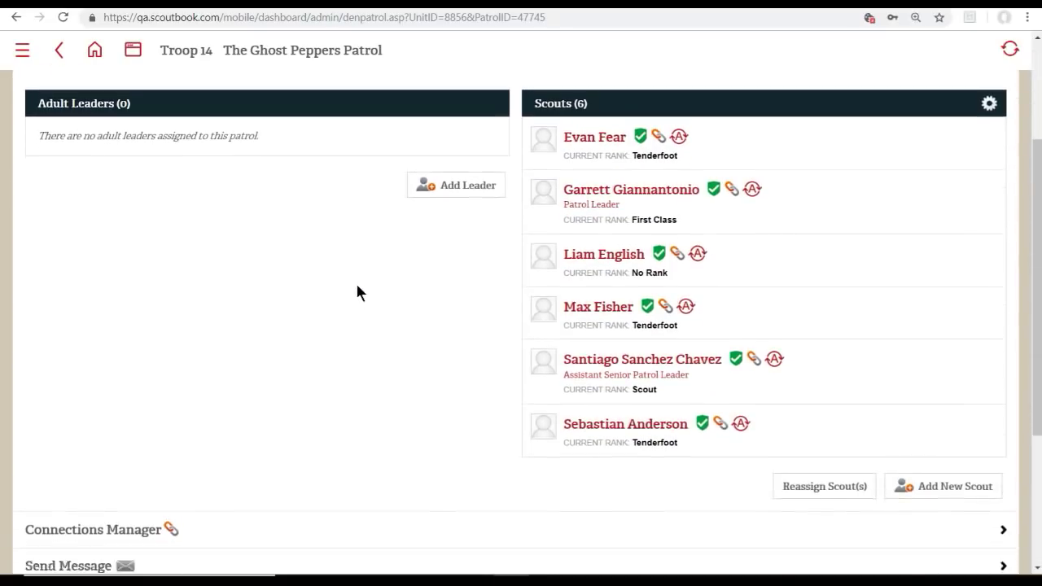
pyautogui.scroll(2, 432, 317)
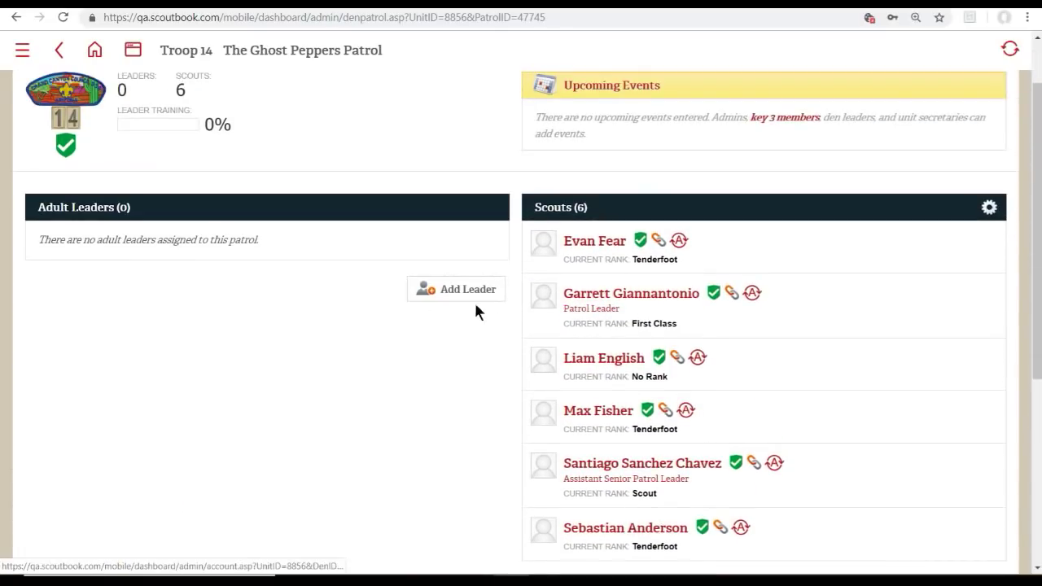
pyautogui.hotkey('alt', 'Left')
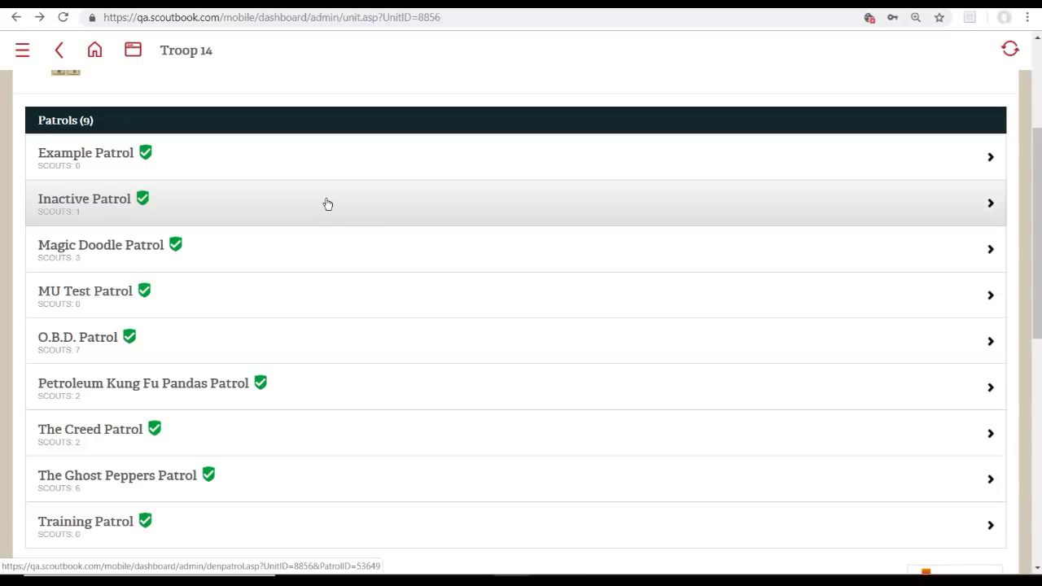
pyautogui.scroll(3, 327, 203)
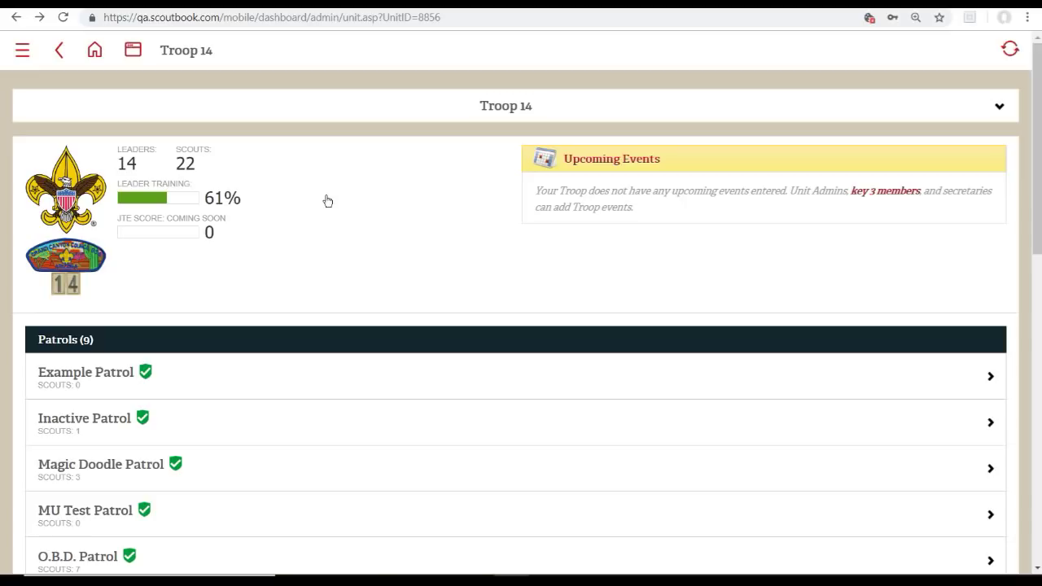
# Step: Open the Troop Roster and examine the leaders' positions, admin roles and key icons
pyautogui.scroll(-10, 327, 201)
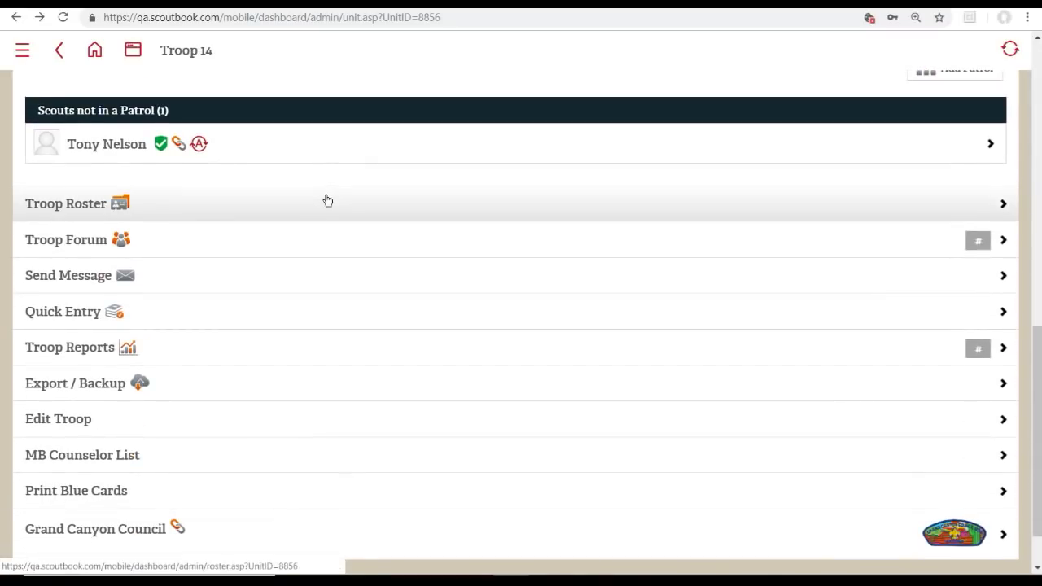
pyautogui.click(48, 205)
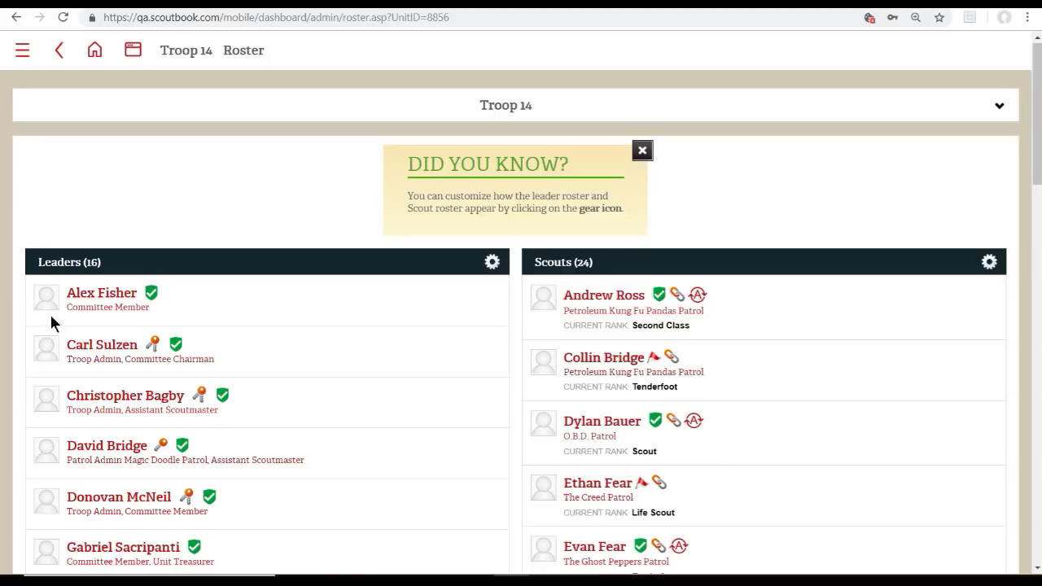
pyautogui.scroll(-1, 33, 301)
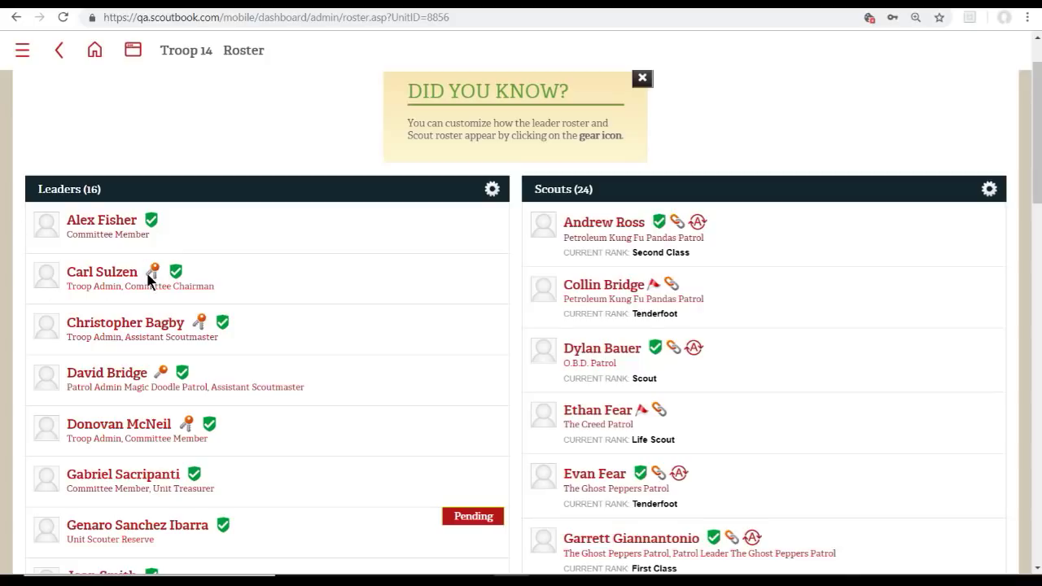
pyautogui.moveTo(145, 273)
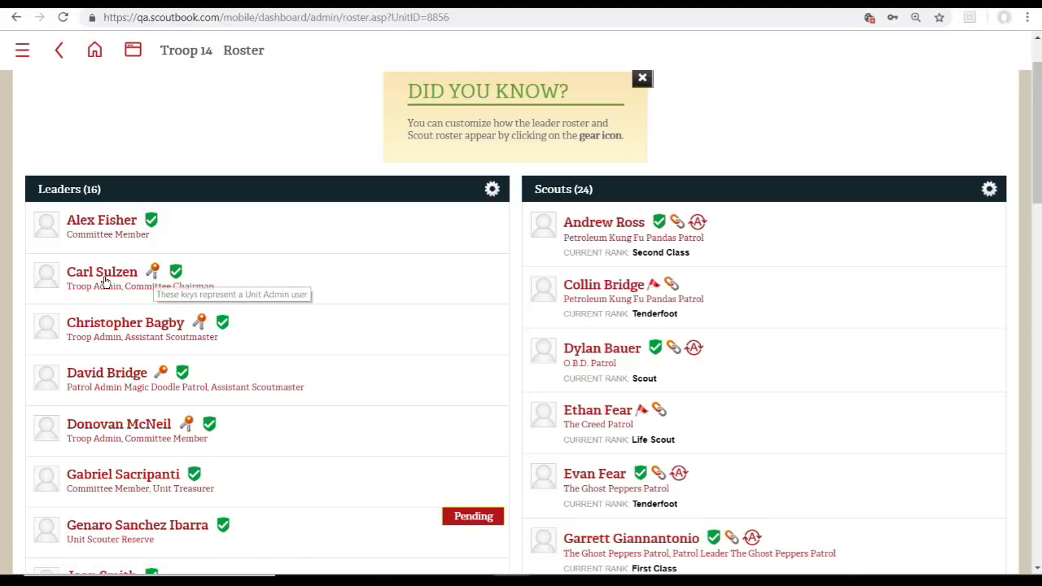
pyautogui.scroll(-1, 110, 272)
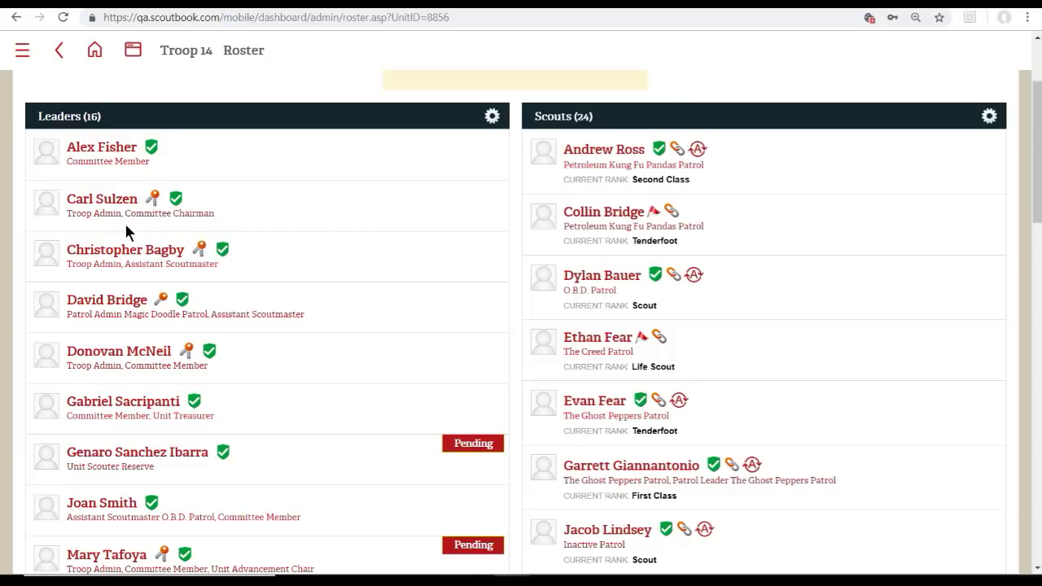
pyautogui.moveTo(154, 200)
pyautogui.scroll(-1, 244, 285)
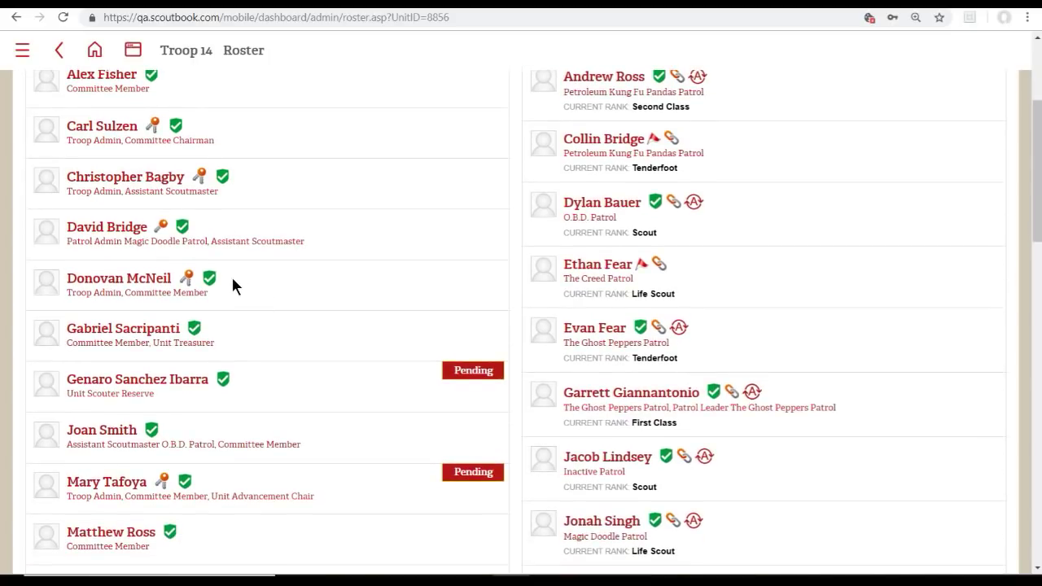
pyautogui.scroll(-1, 233, 285)
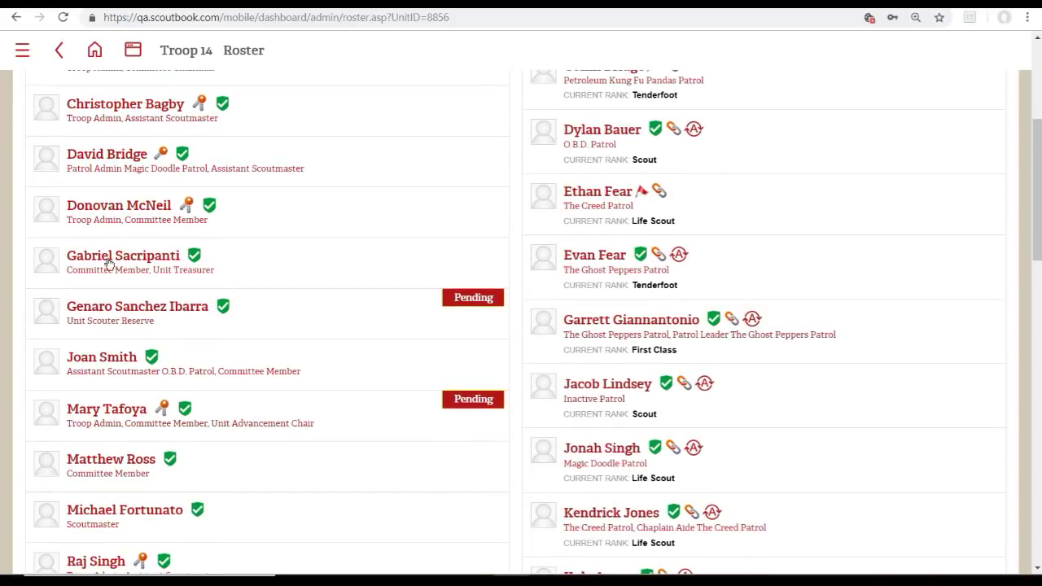
pyautogui.scroll(-1, 97, 261)
pyautogui.scroll(1, 98, 261)
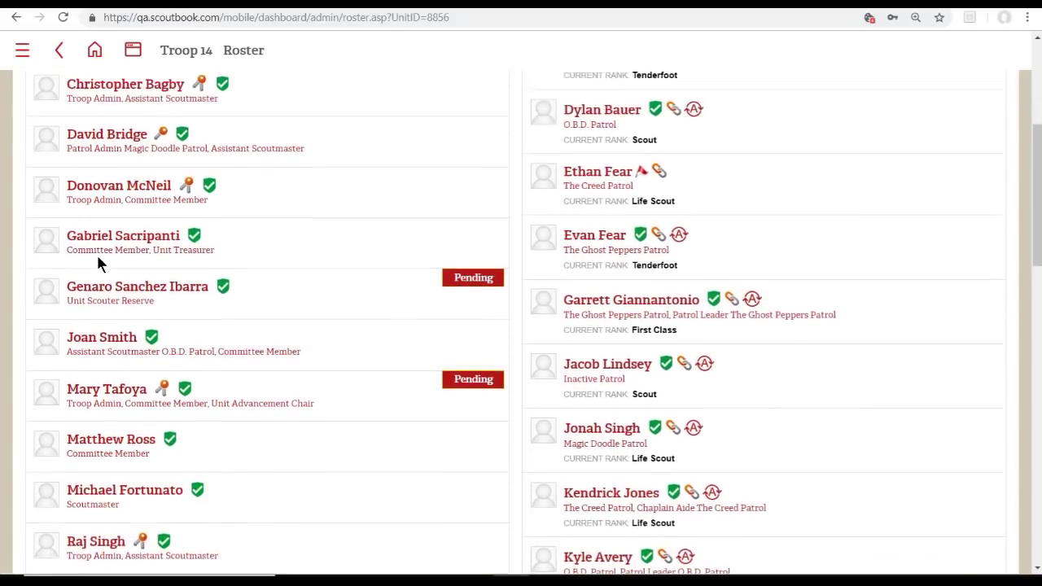
pyautogui.scroll(-5, 98, 261)
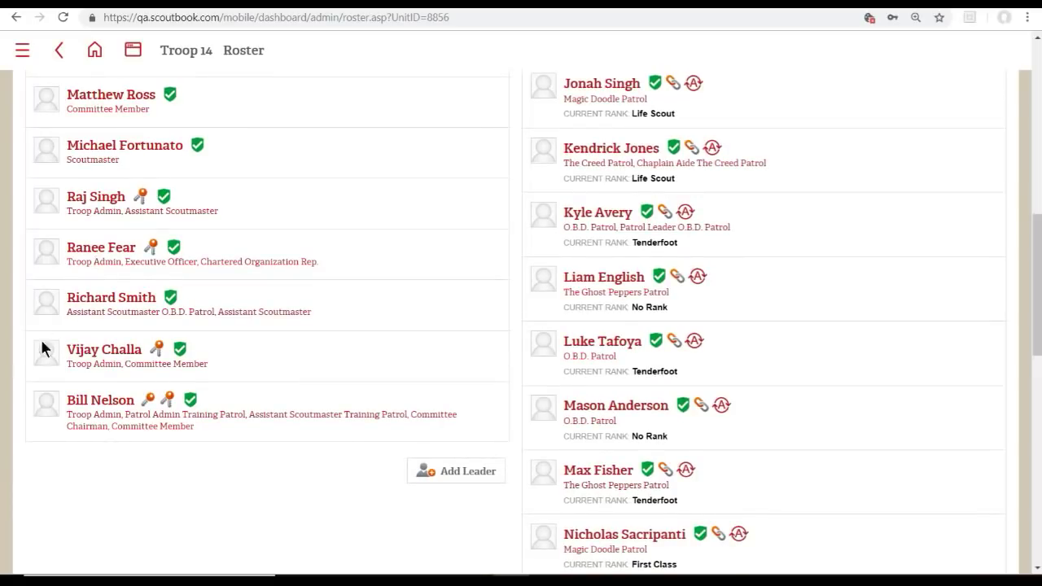
pyautogui.scroll(4, 30, 301)
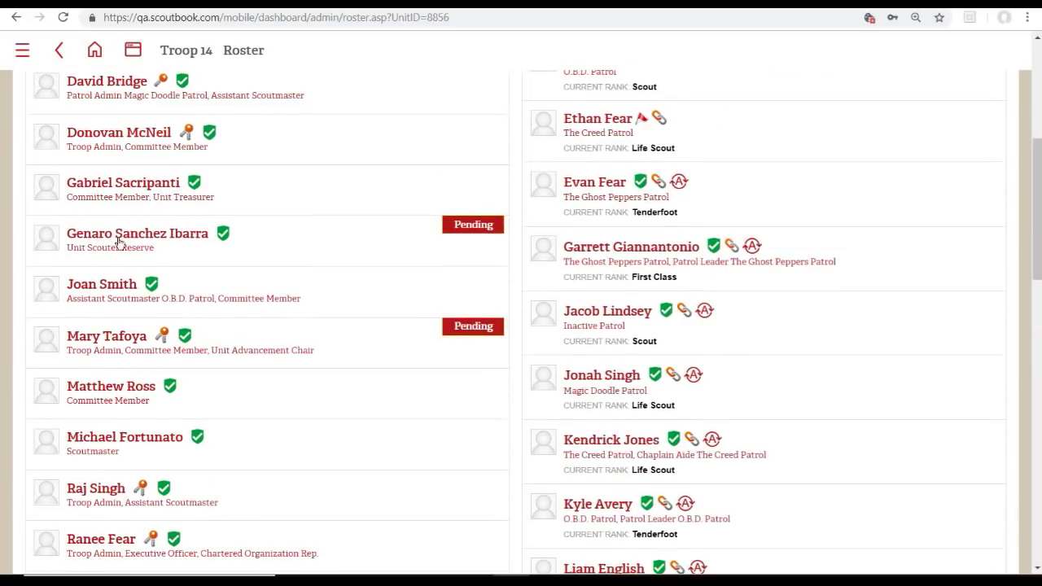
pyautogui.click(118, 184)
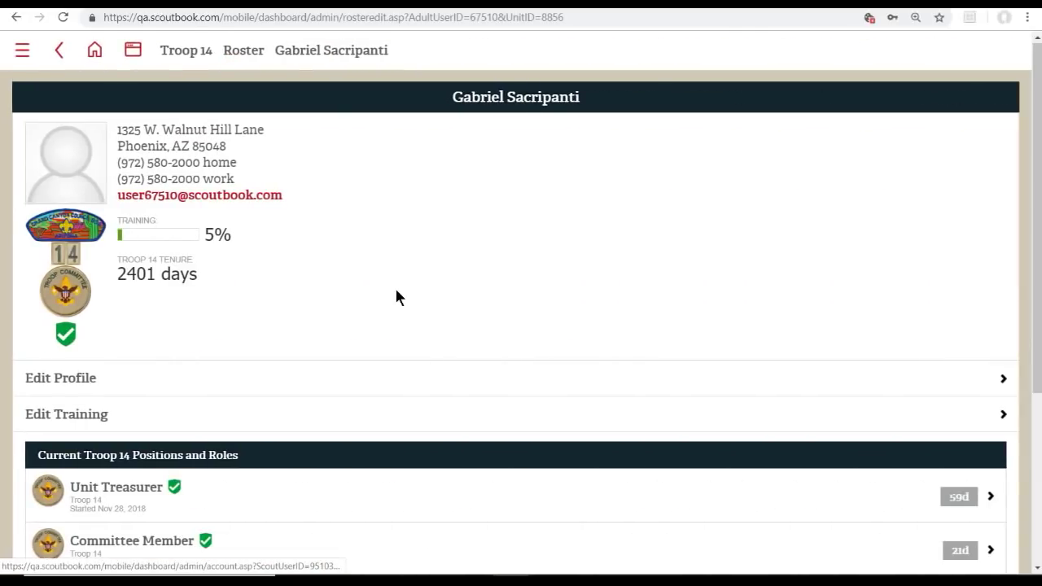
pyautogui.scroll(-3, 349, 288)
pyautogui.scroll(-1, 49, 191)
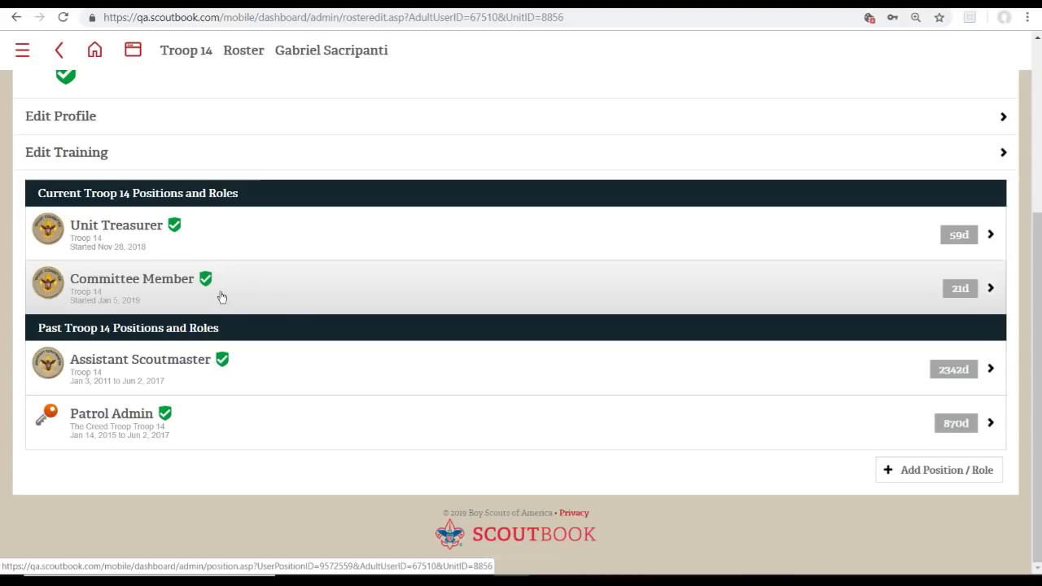
pyautogui.scroll(1, 307, 333)
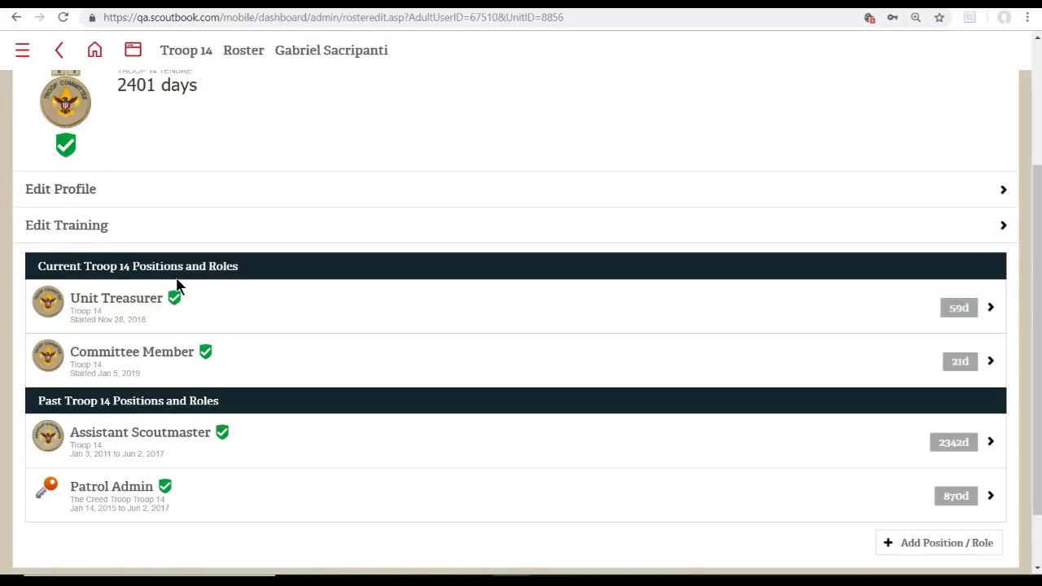
pyautogui.scroll(-1, 529, 338)
pyautogui.click(921, 479)
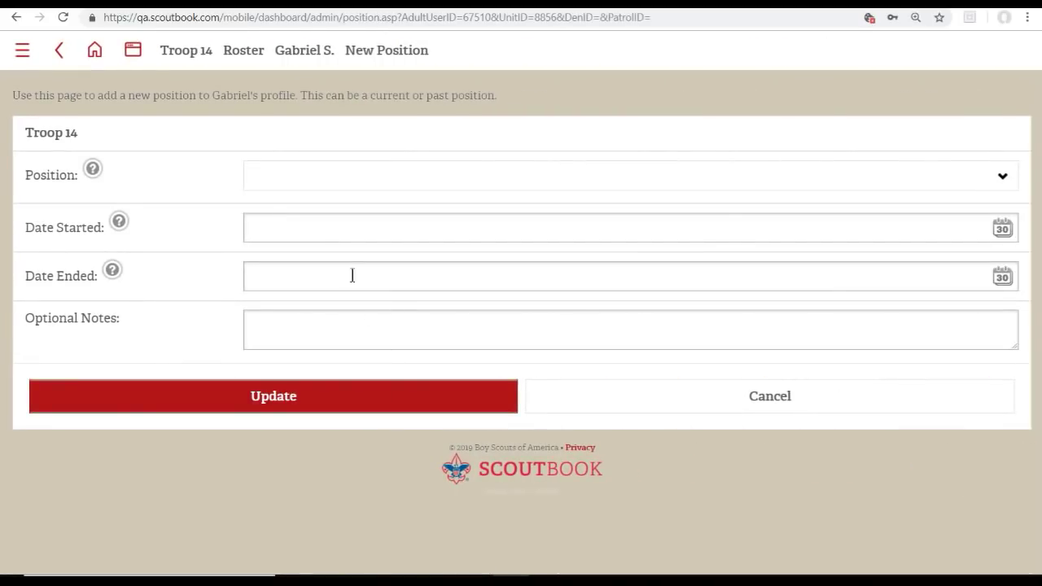
pyautogui.click(297, 173)
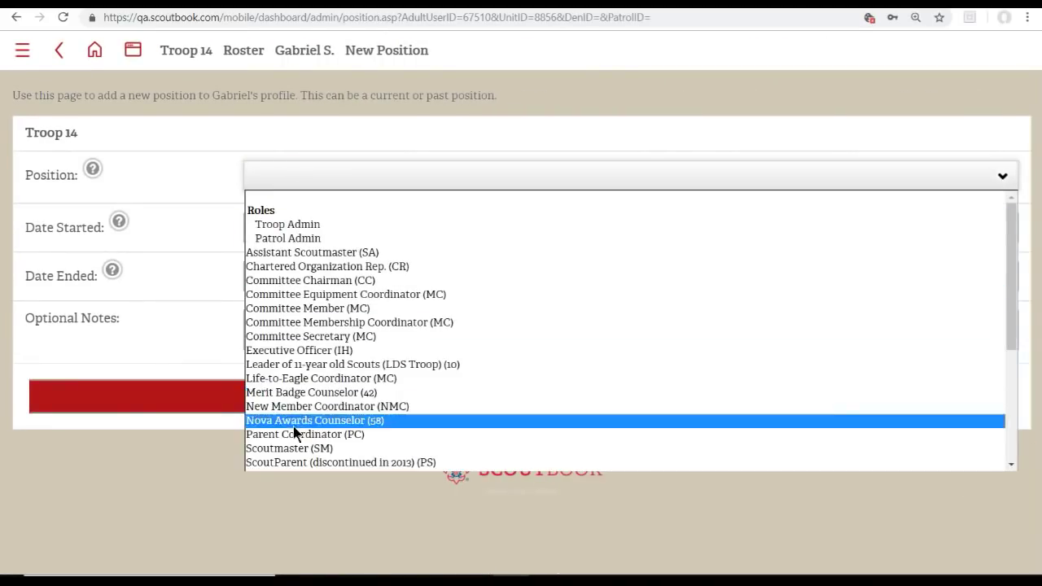
pyautogui.click(303, 254)
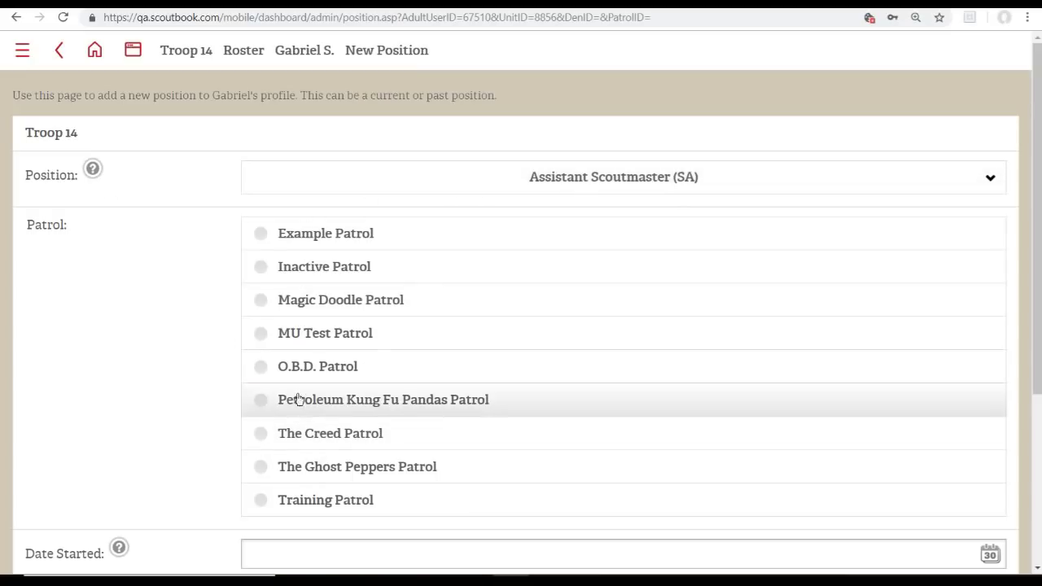
pyautogui.scroll(-1, 295, 337)
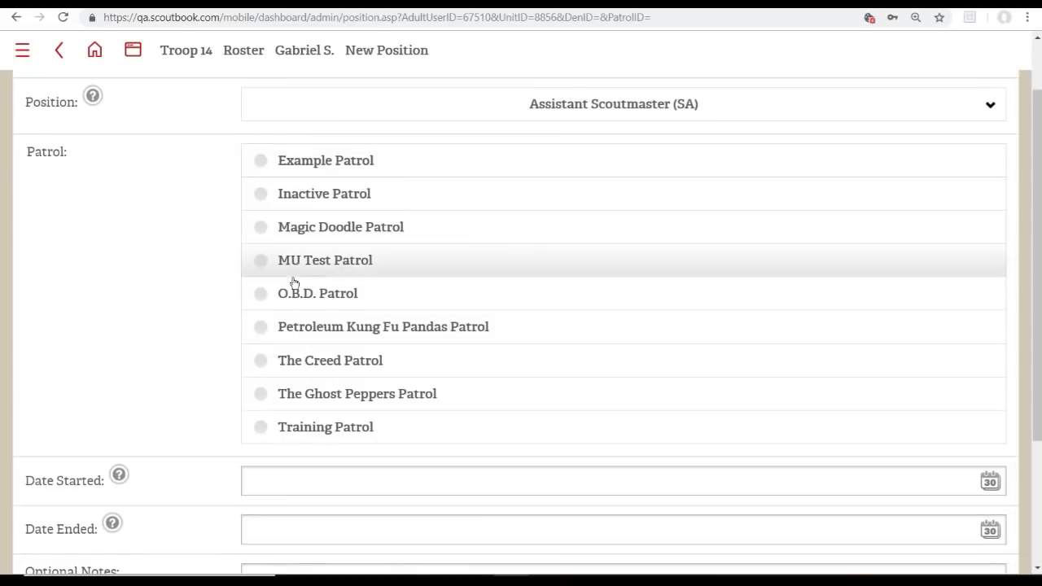
pyautogui.click(299, 162)
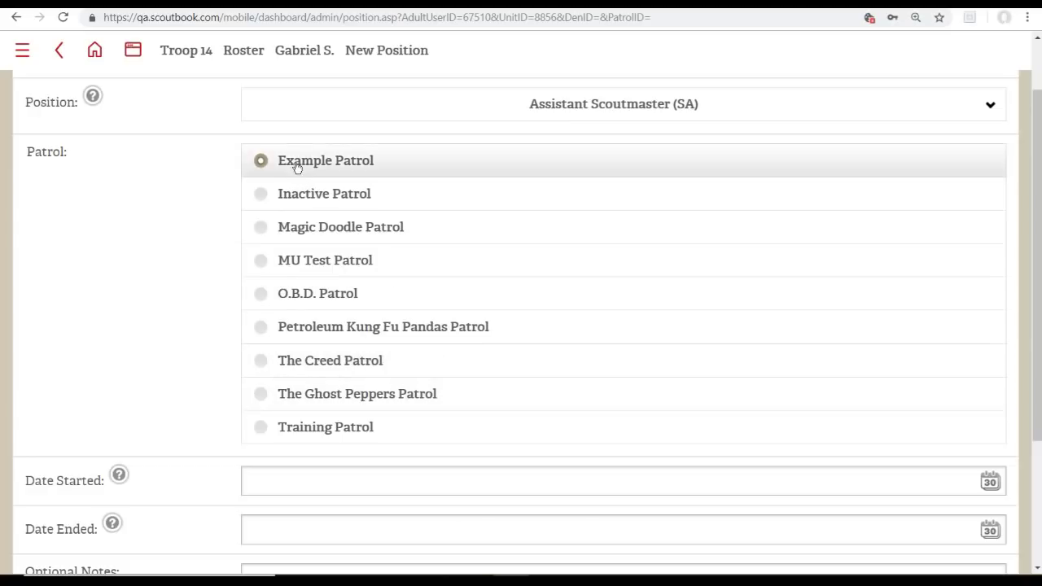
pyautogui.click(345, 395)
pyautogui.scroll(-2, 286, 327)
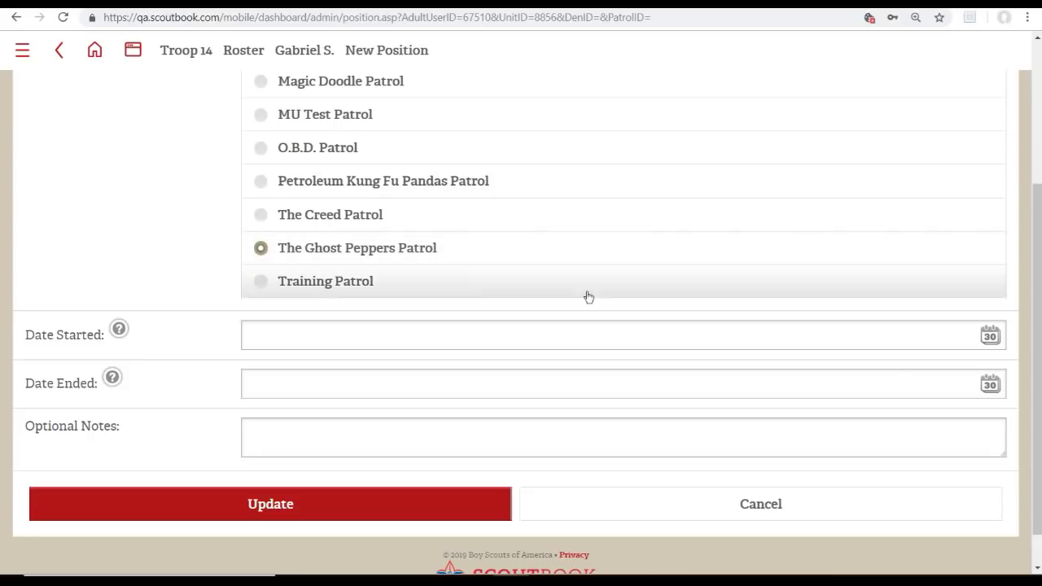
pyautogui.click(990, 335)
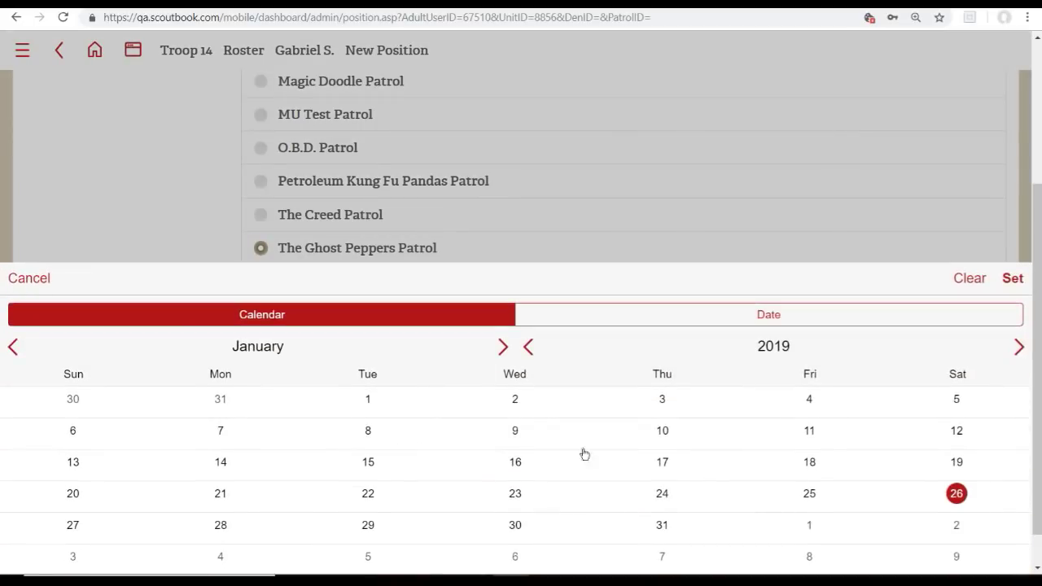
pyautogui.click(955, 494)
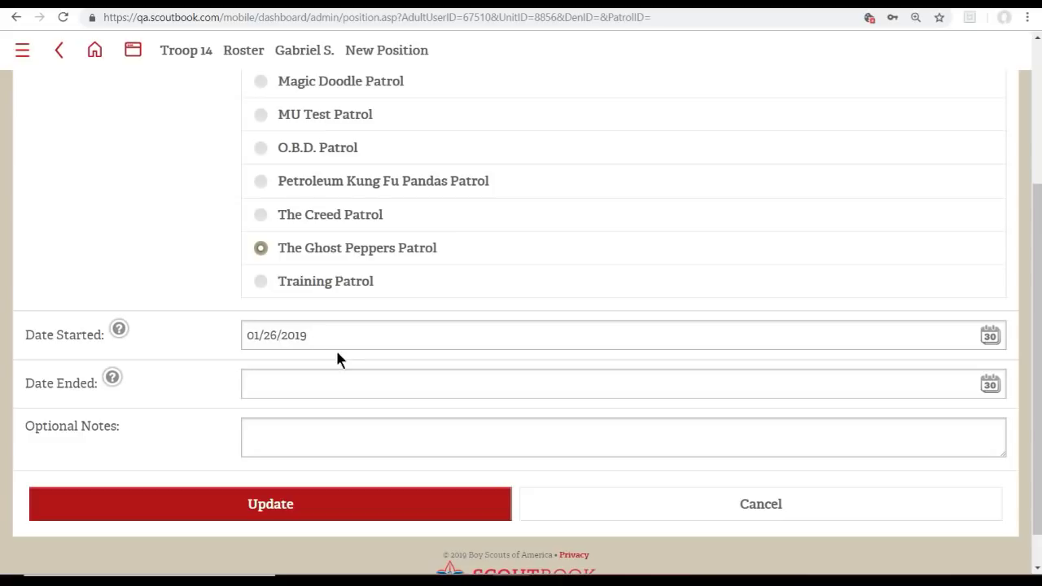
pyautogui.click(224, 491)
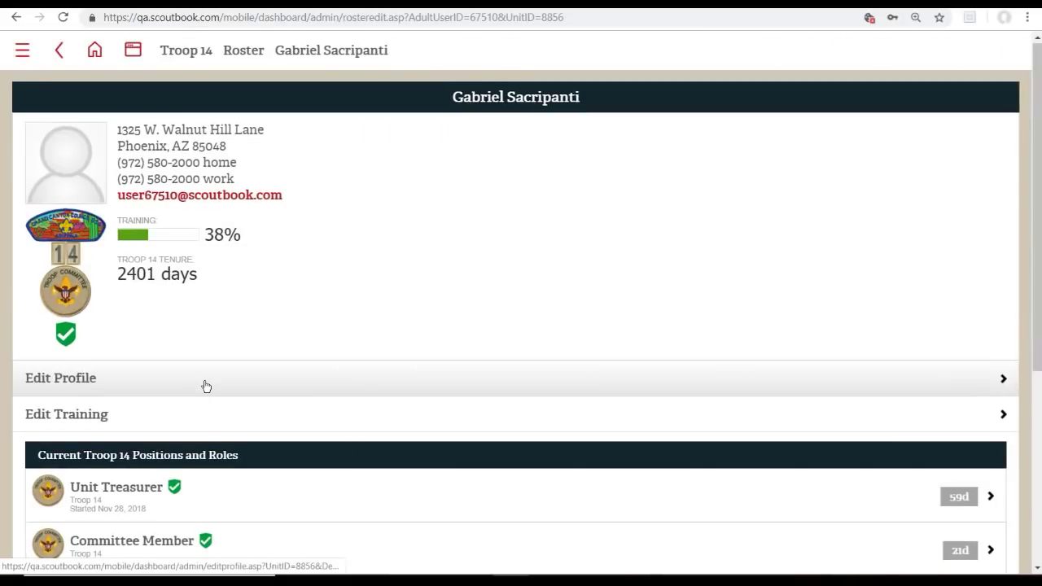
# Step: Review the added Assistant Scoutmaster position on the profile, and return to the Troop 14 roster to check the leader's entry
pyautogui.scroll(-2, 206, 389)
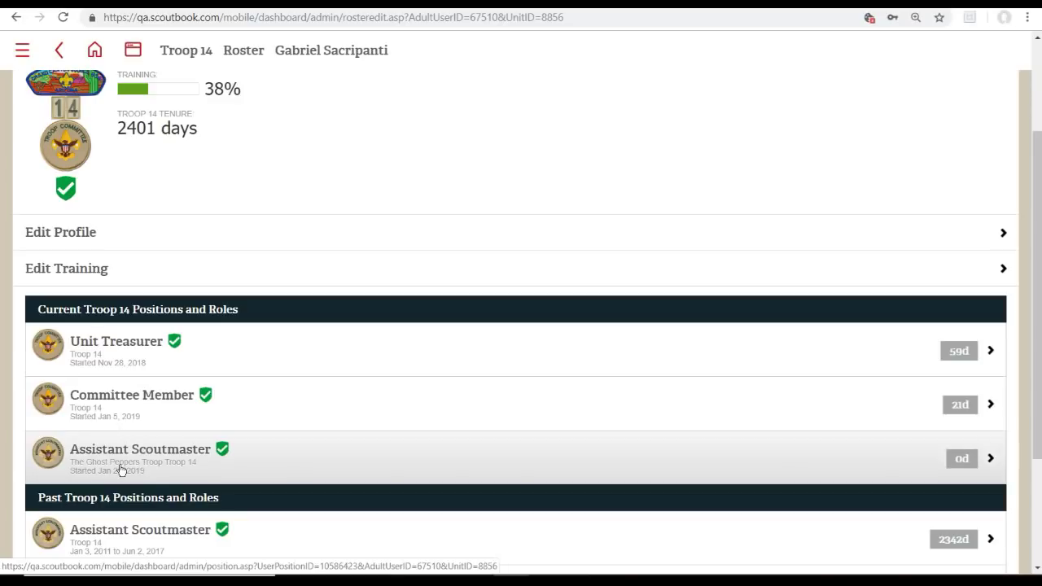
pyautogui.scroll(2, 244, 231)
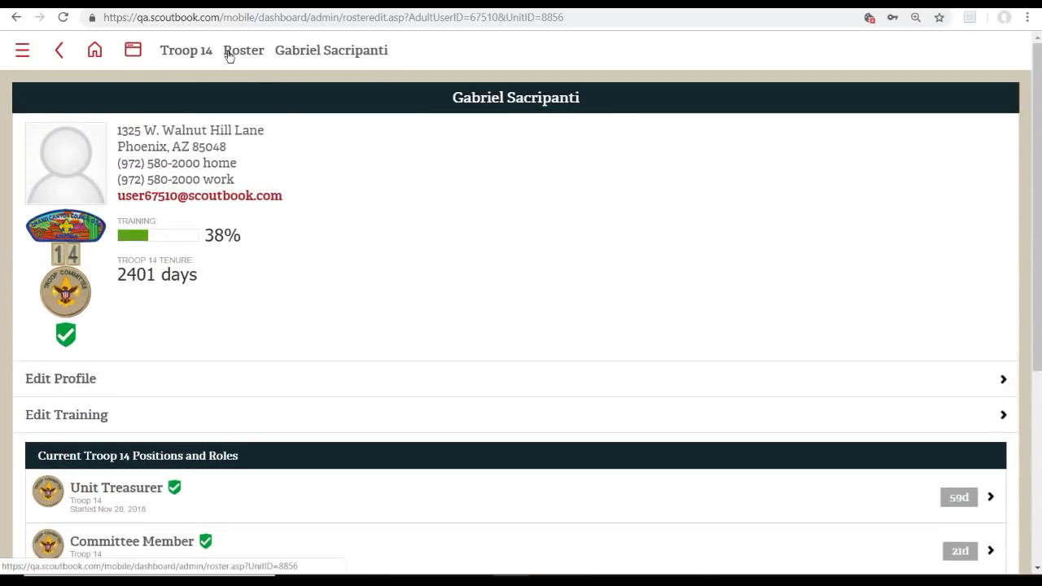
pyautogui.click(228, 52)
pyautogui.scroll(-6, 163, 380)
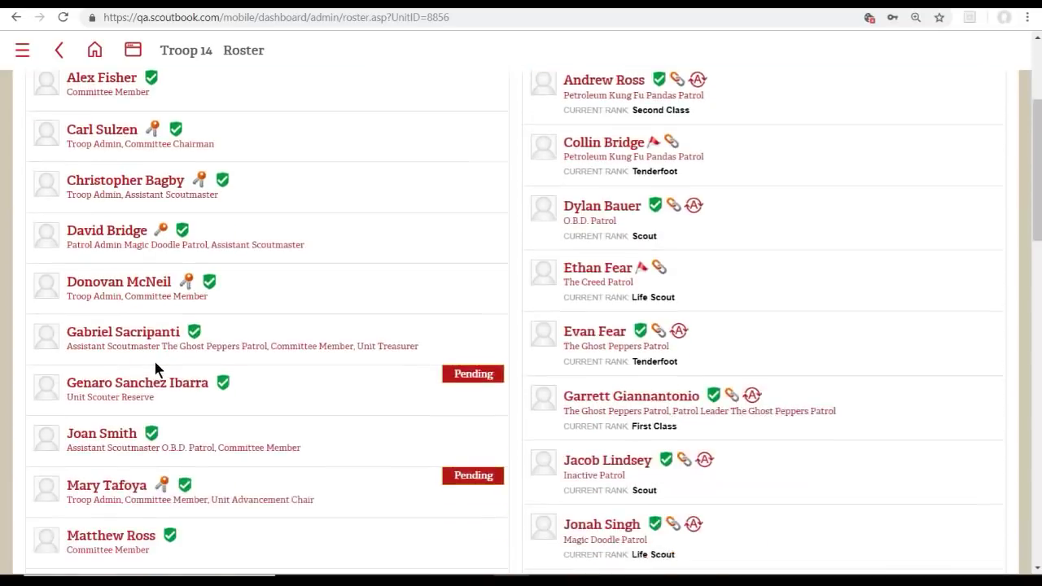
pyautogui.scroll(4, 148, 348)
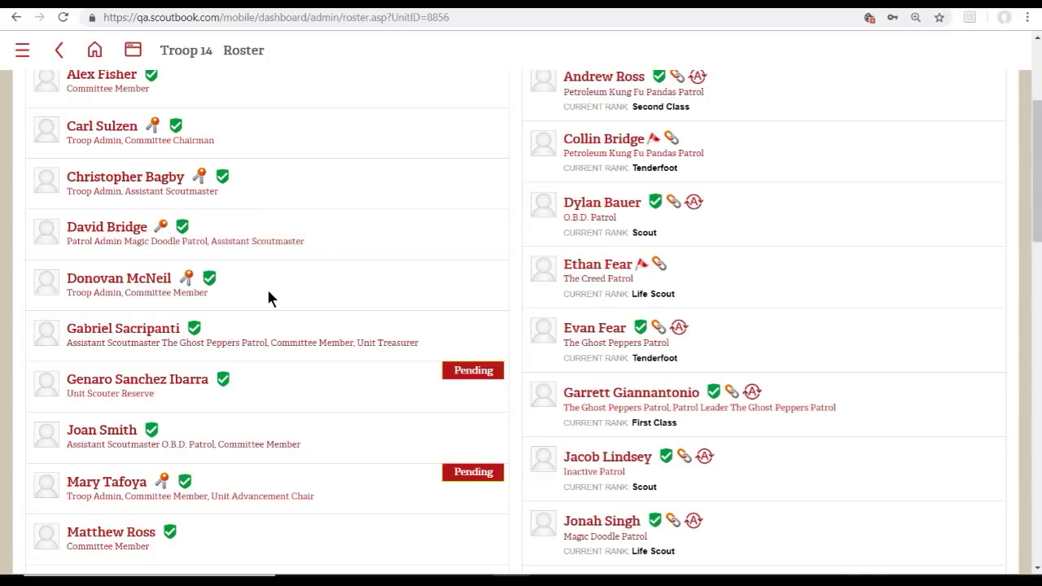
pyautogui.scroll(-1, 268, 292)
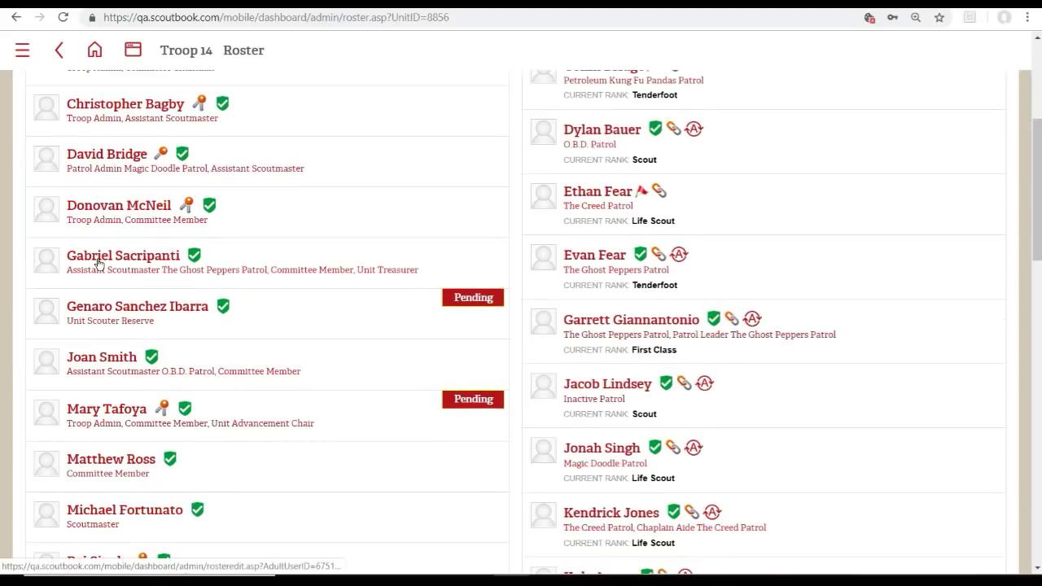
pyautogui.click(97, 260)
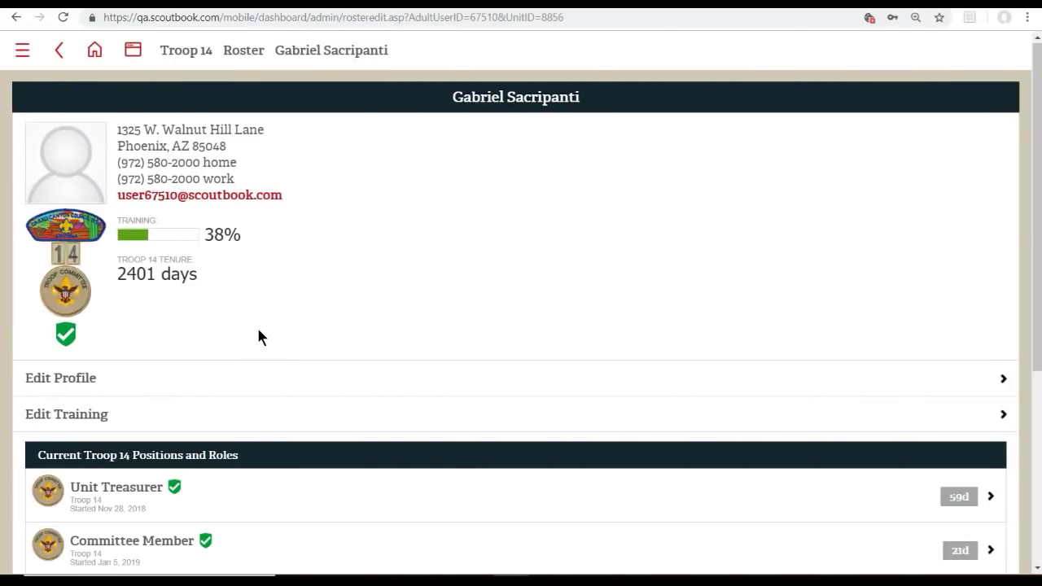
pyautogui.scroll(-3, 257, 334)
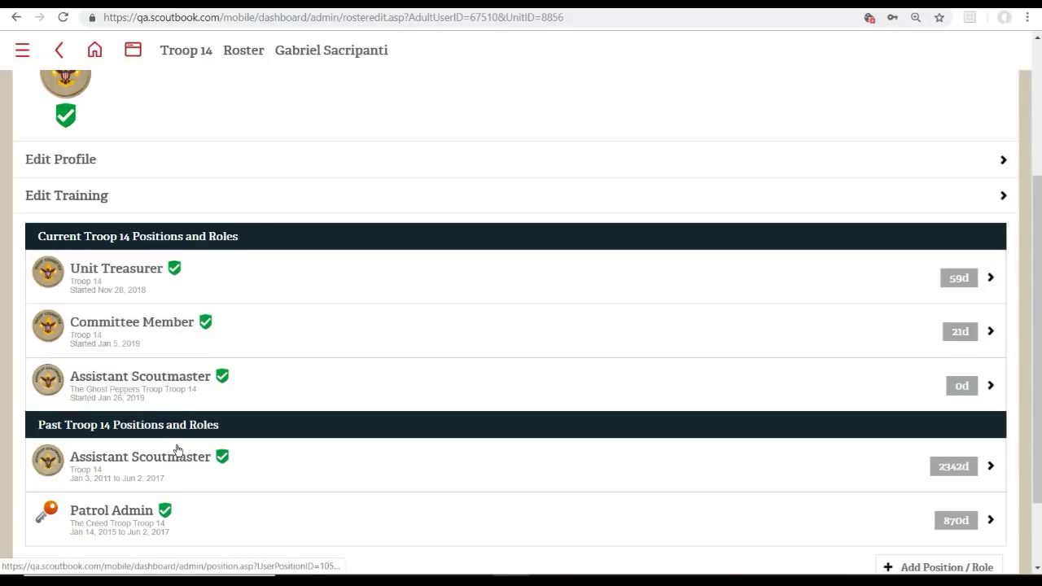
pyautogui.scroll(1, 316, 337)
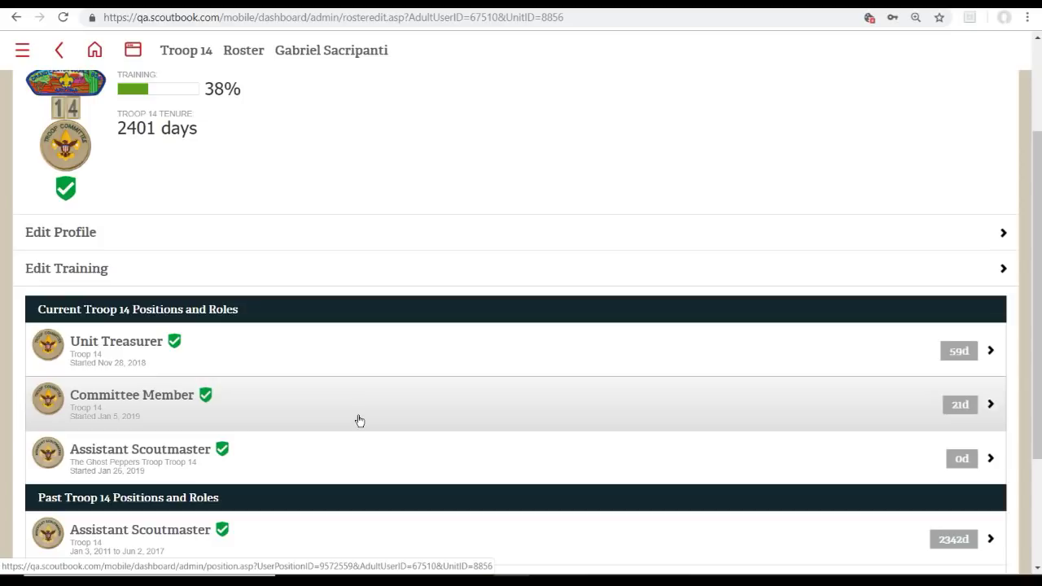
pyautogui.scroll(-3, 359, 420)
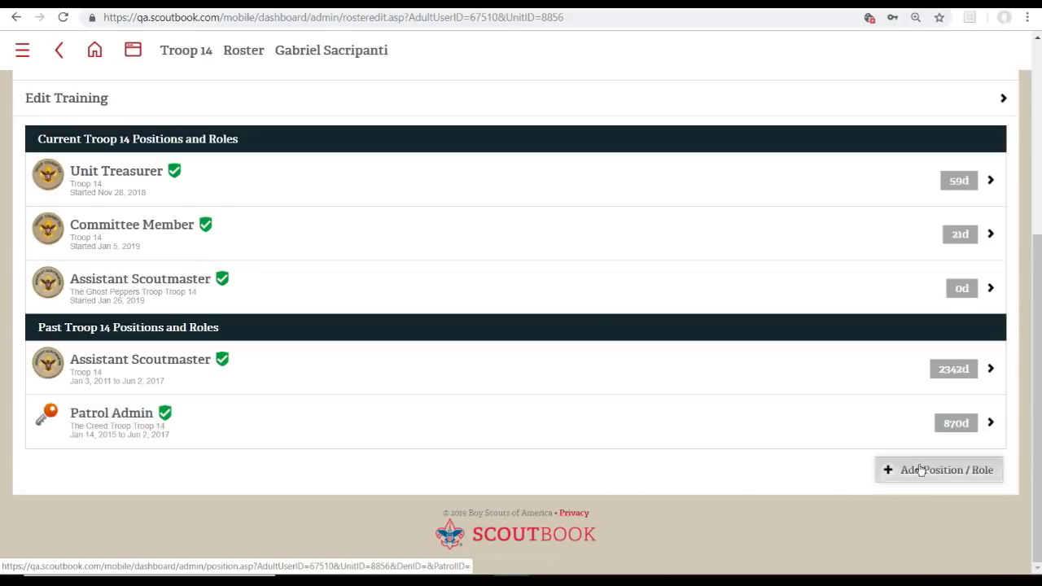
# Step: Give this leader the Patrol Admin role for The Ghost Peppers Patrol, starting January 26, 2019, and save it
pyautogui.click(919, 469)
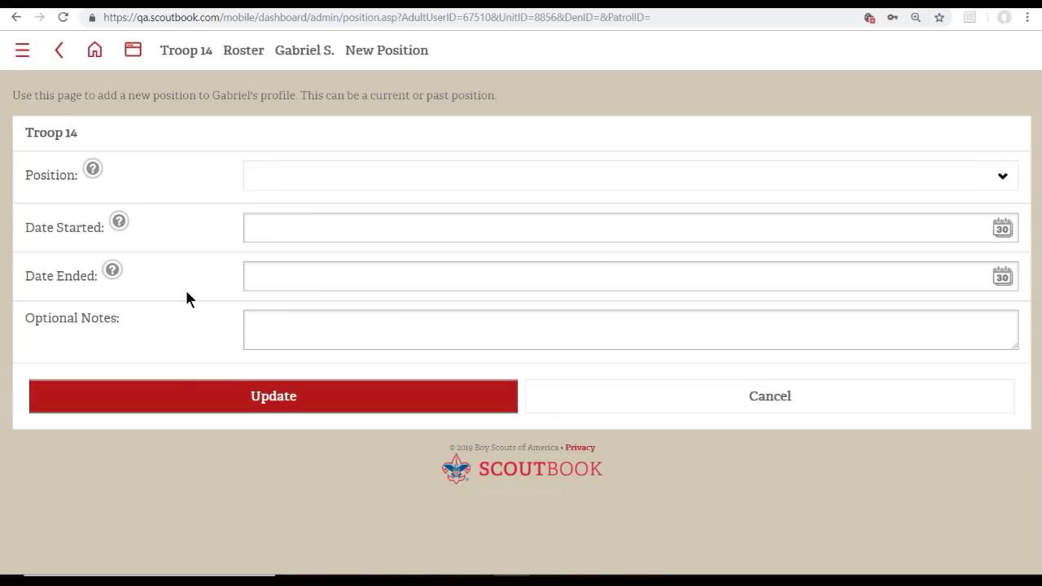
pyautogui.click(354, 190)
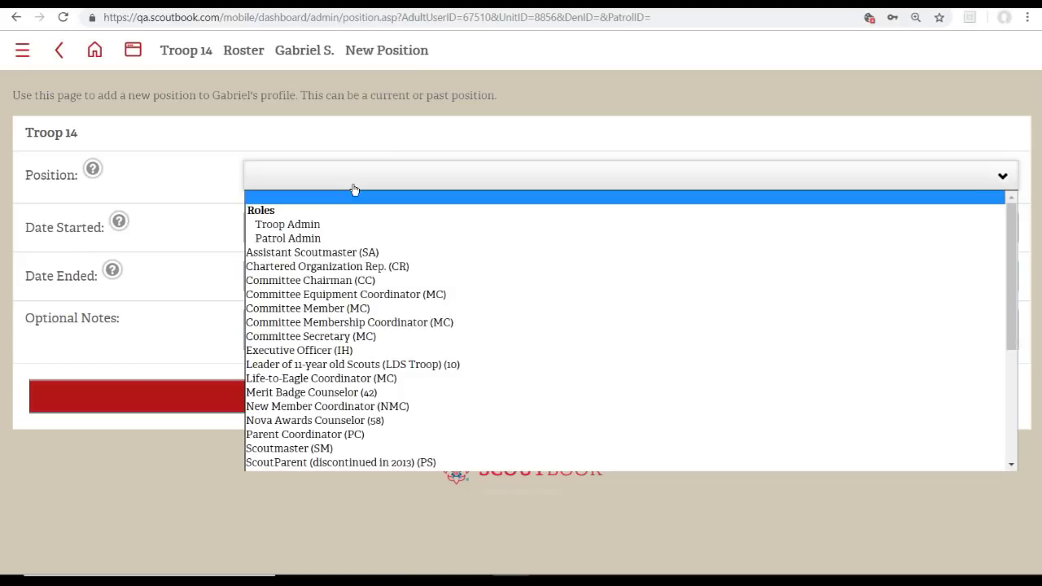
pyautogui.click(326, 238)
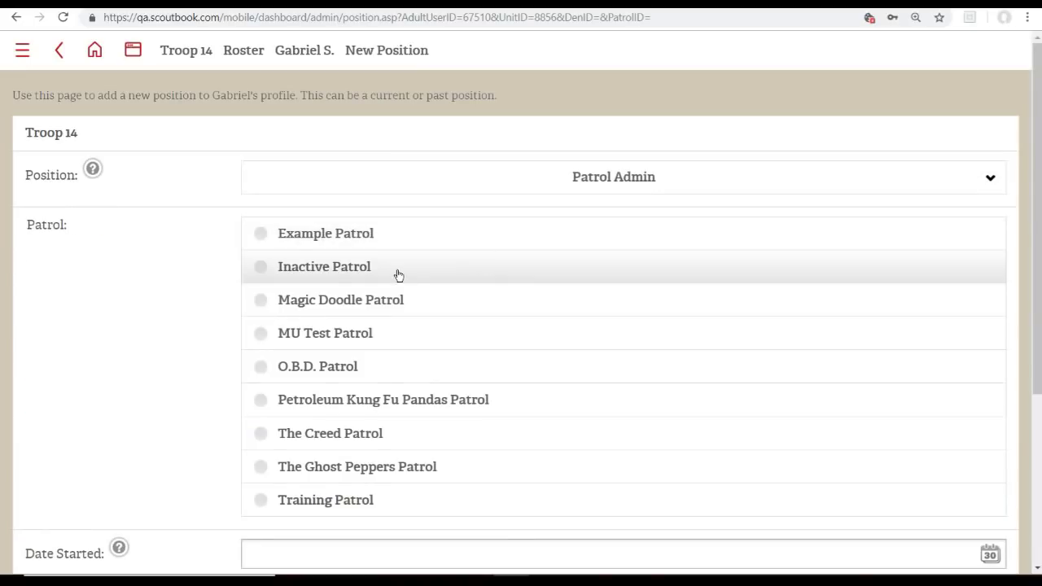
pyautogui.click(355, 469)
pyautogui.scroll(-3, 595, 389)
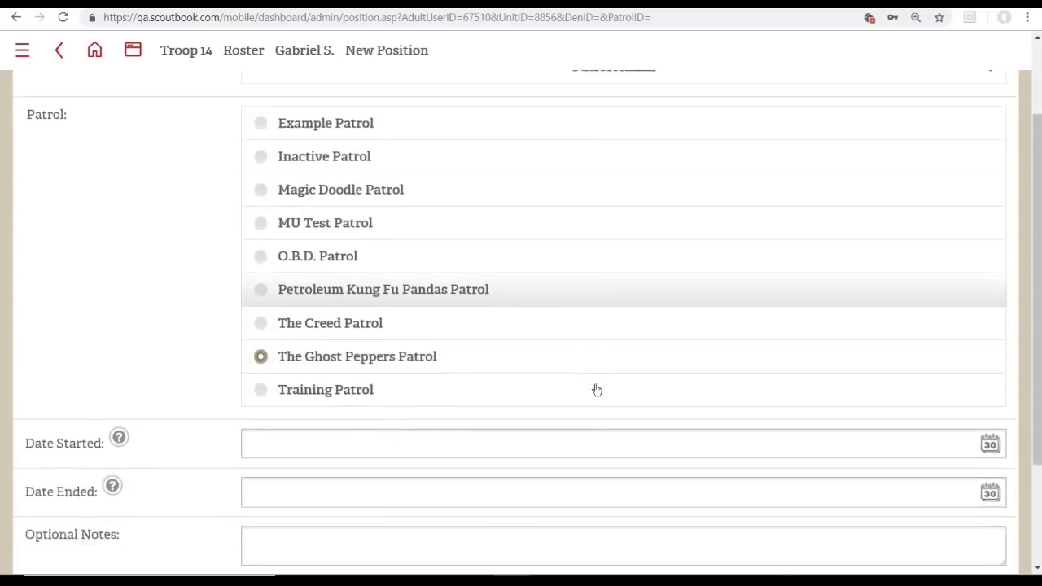
pyautogui.click(998, 337)
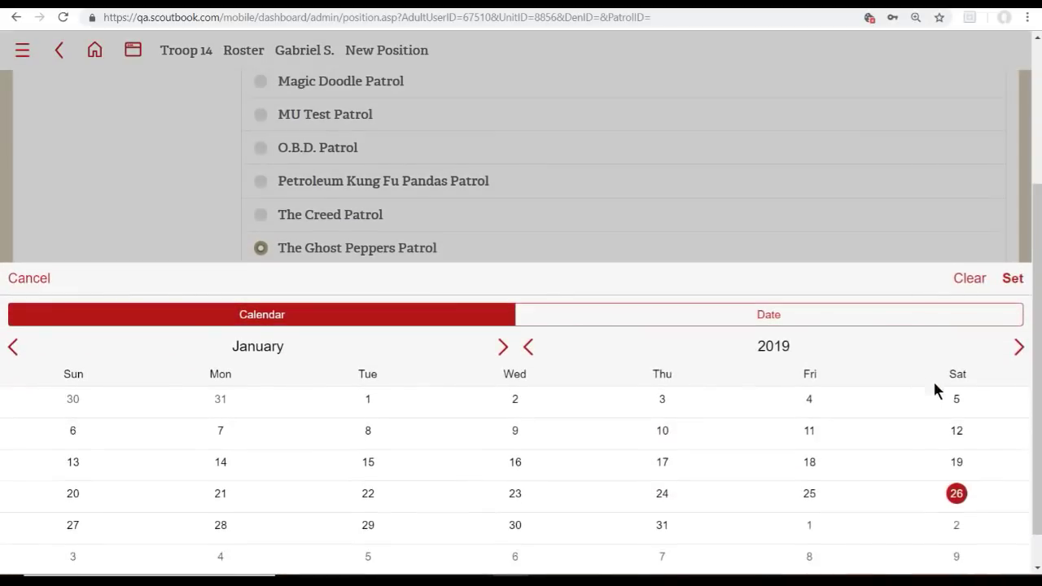
pyautogui.click(956, 495)
pyautogui.click(272, 498)
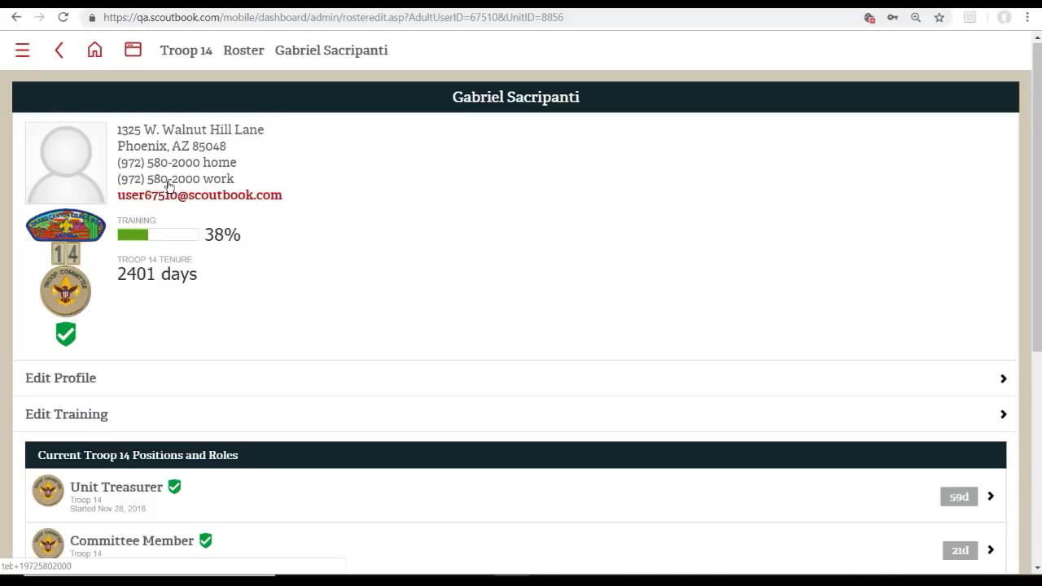
# Step: Review the added Patrol Admin role on the profile, and check the leader's positions and key icon on the Troop 14 roster
pyautogui.scroll(-1, 223, 365)
pyautogui.scroll(-2, 225, 365)
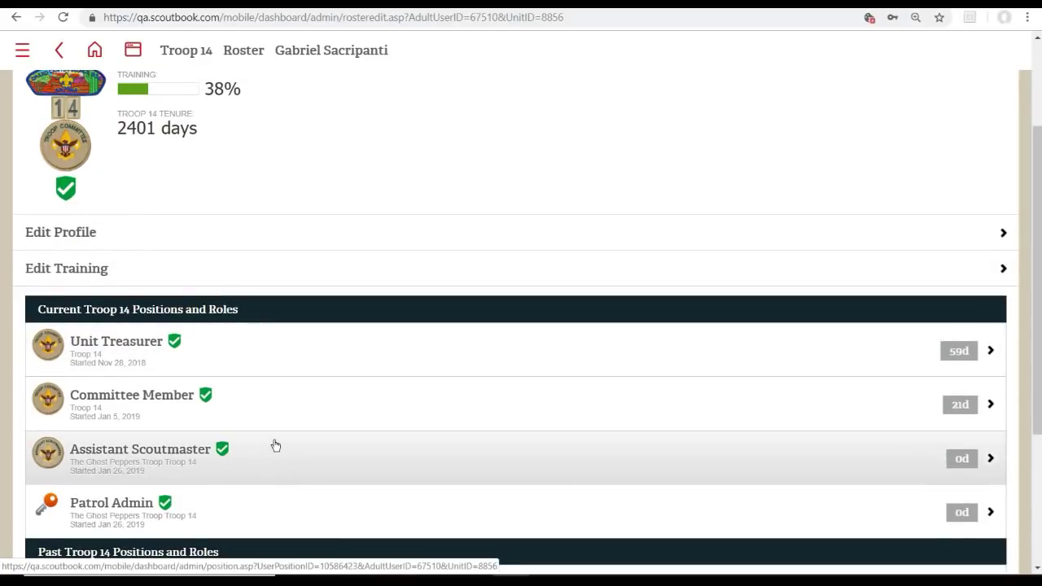
pyautogui.scroll(-2, 273, 439)
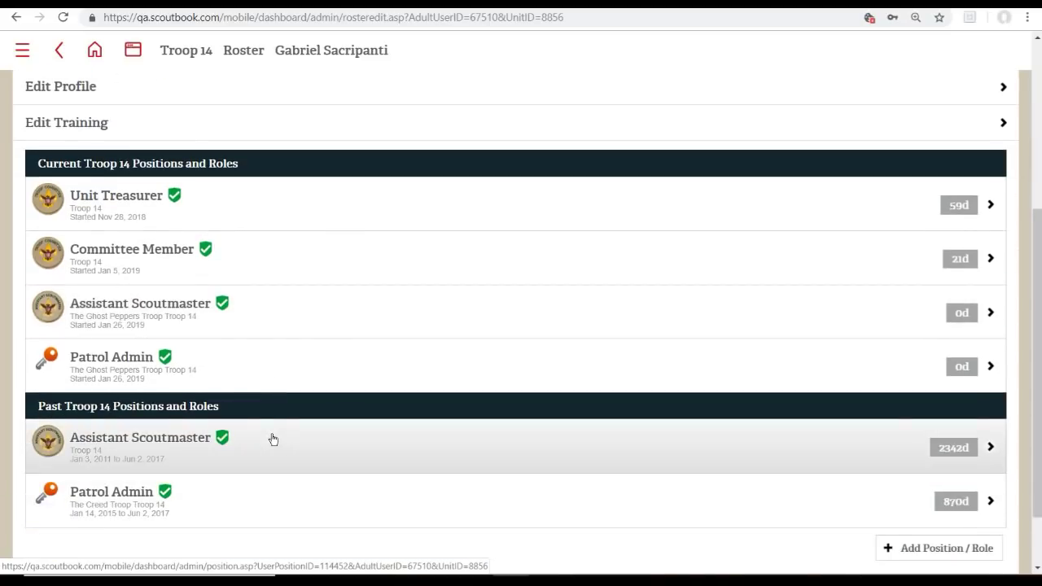
pyautogui.scroll(4, 269, 435)
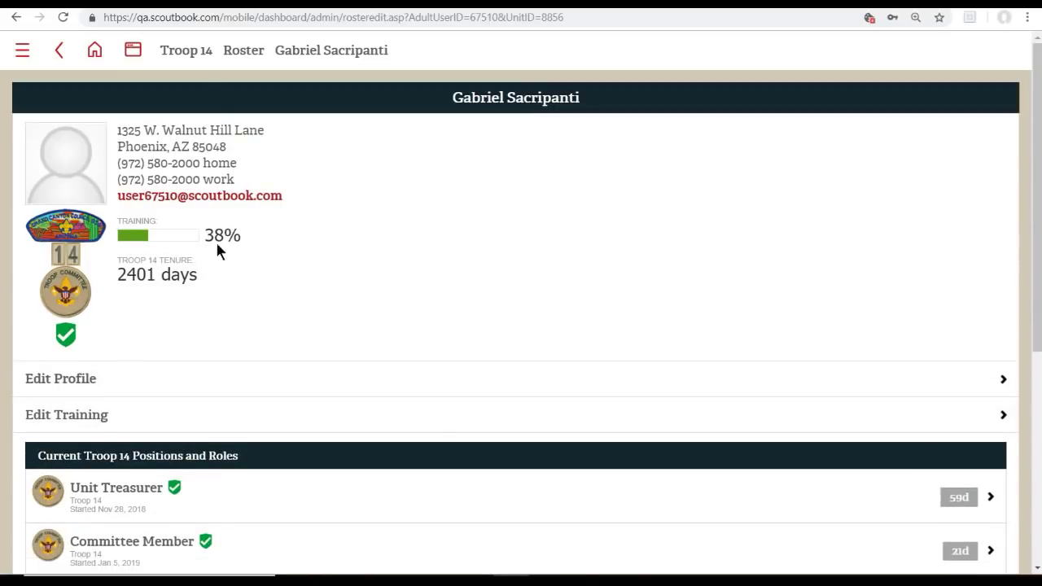
pyautogui.click(245, 52)
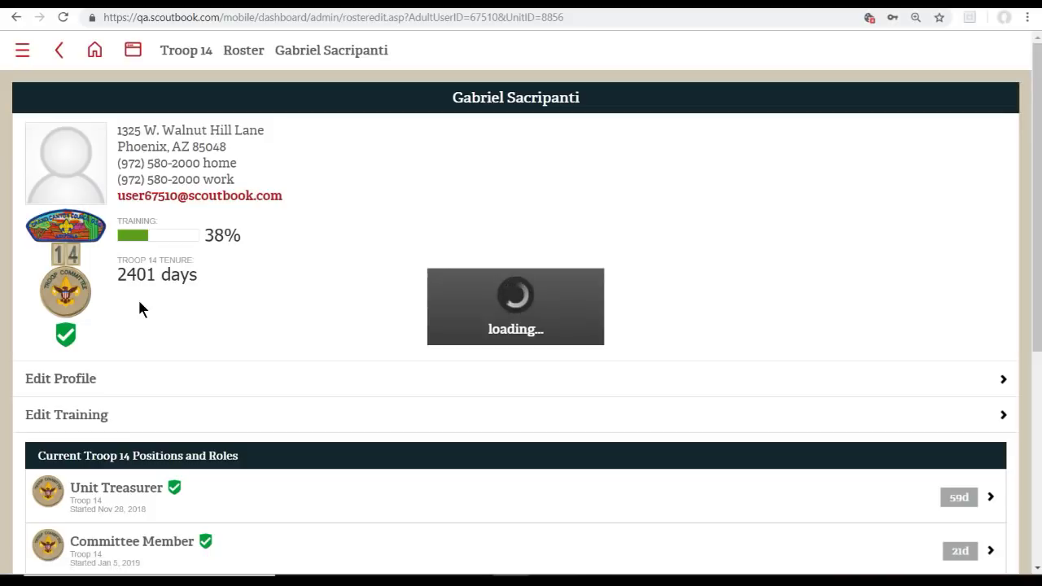
pyautogui.scroll(-3, 128, 299)
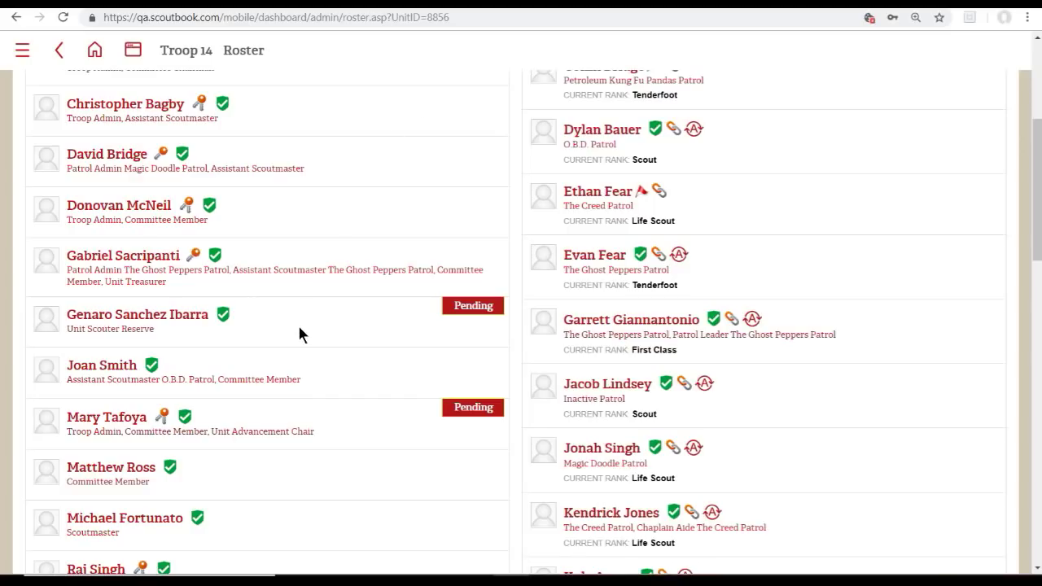
pyautogui.scroll(4, 422, 387)
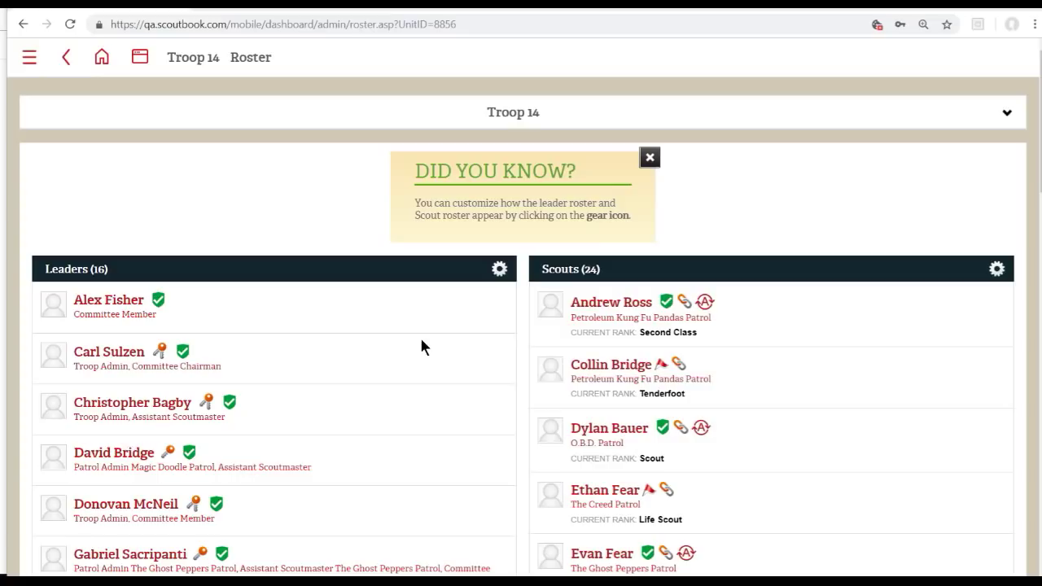
# Step: Open the profile of the Assistant Scoutmaster with Troop Admin rights from the roster, and open the details of the Troop Admin position
pyautogui.scroll(-2, 421, 346)
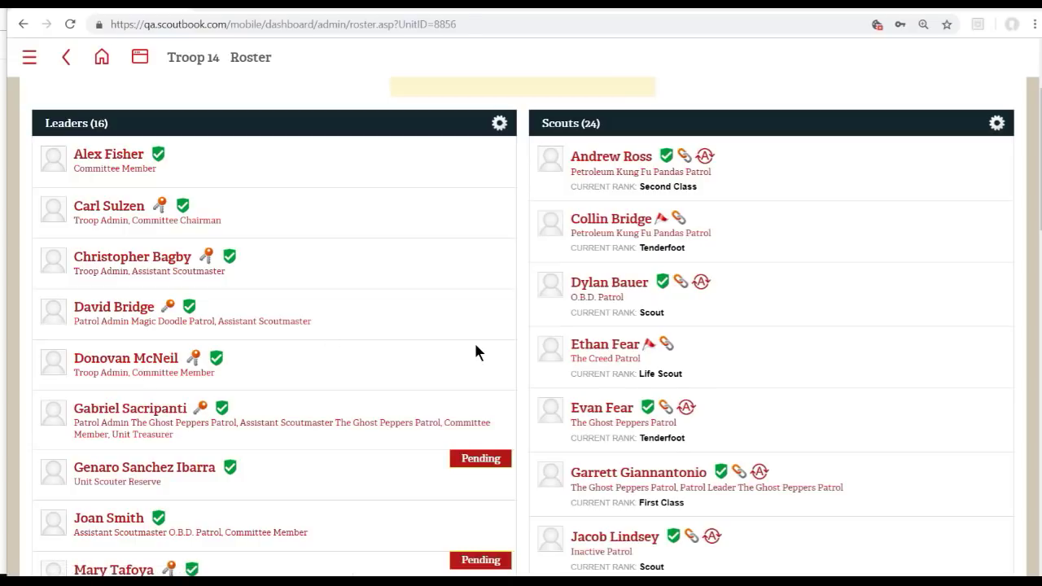
pyautogui.scroll(-3, 418, 328)
pyautogui.scroll(1, 368, 277)
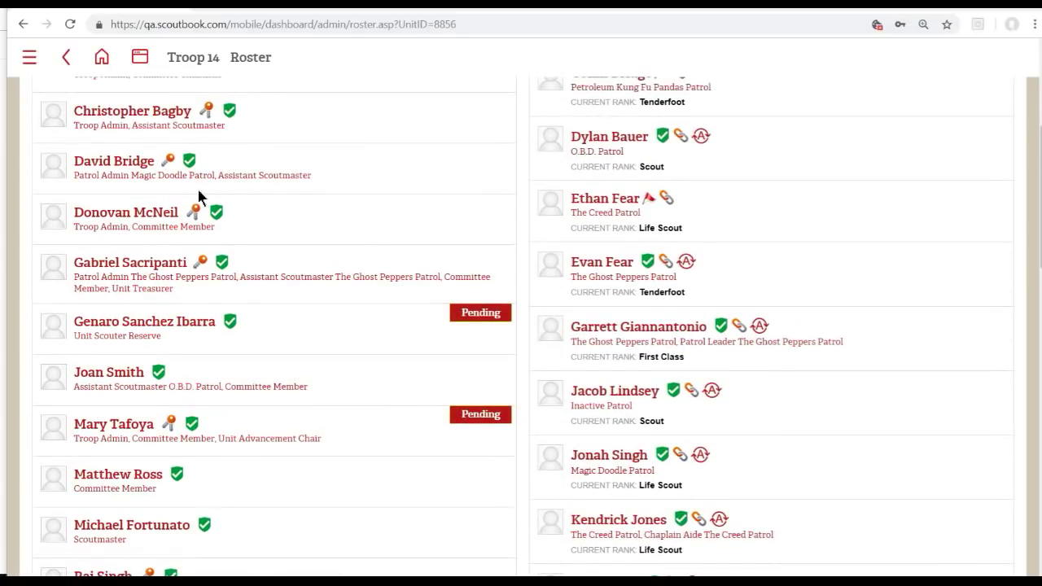
pyautogui.click(173, 114)
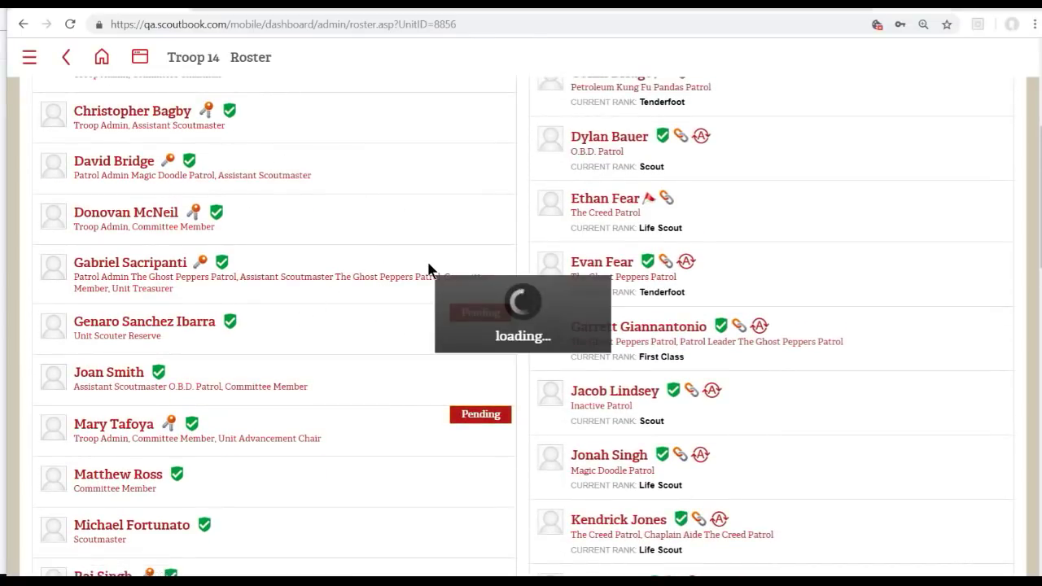
pyautogui.scroll(-3, 390, 253)
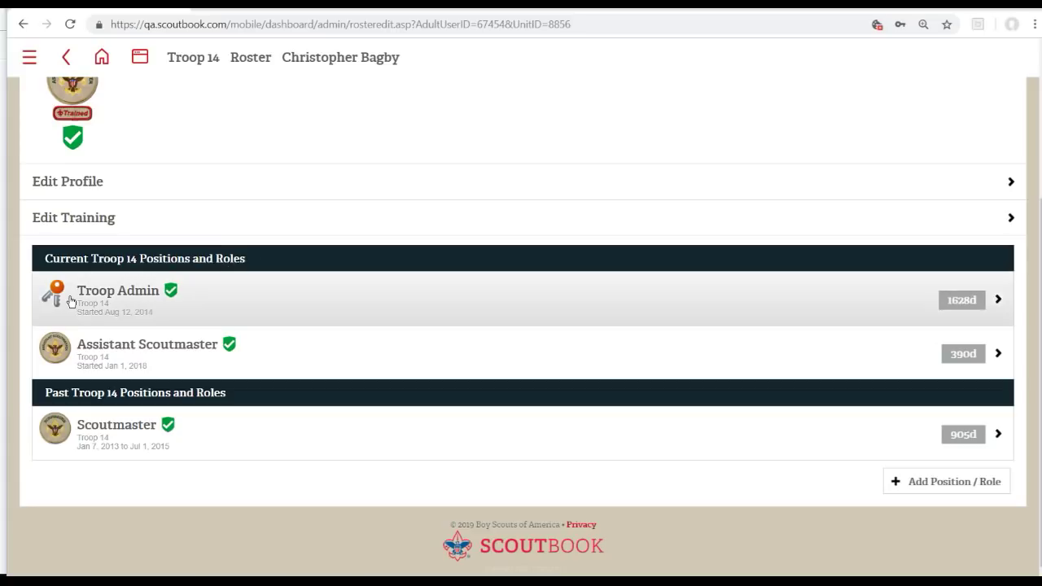
pyautogui.click(95, 303)
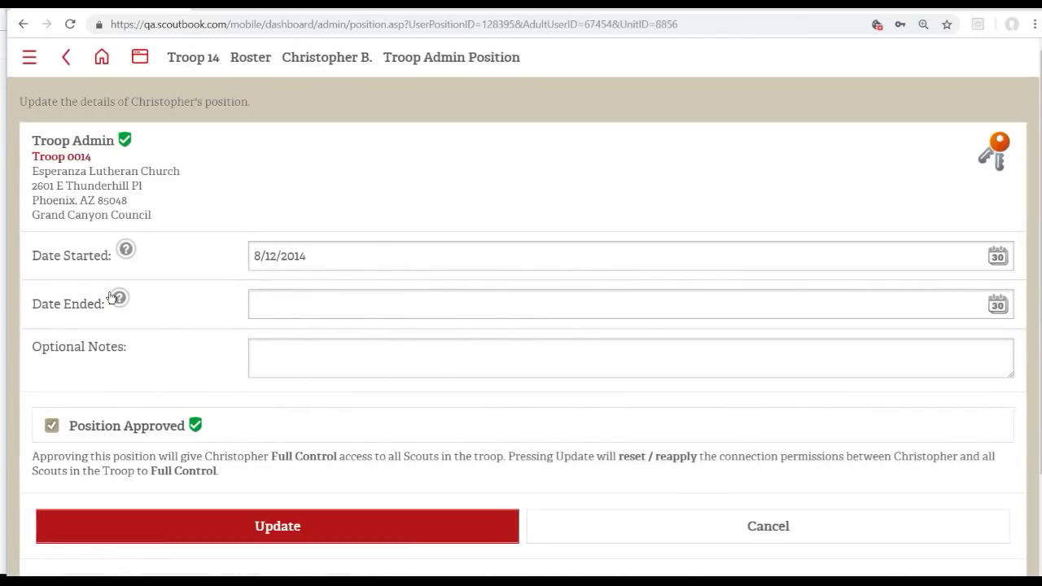
# Step: End the Assistant Scoutmaster's Troop Admin position with an end date of 01/26/2019 and save the update
pyautogui.click(993, 305)
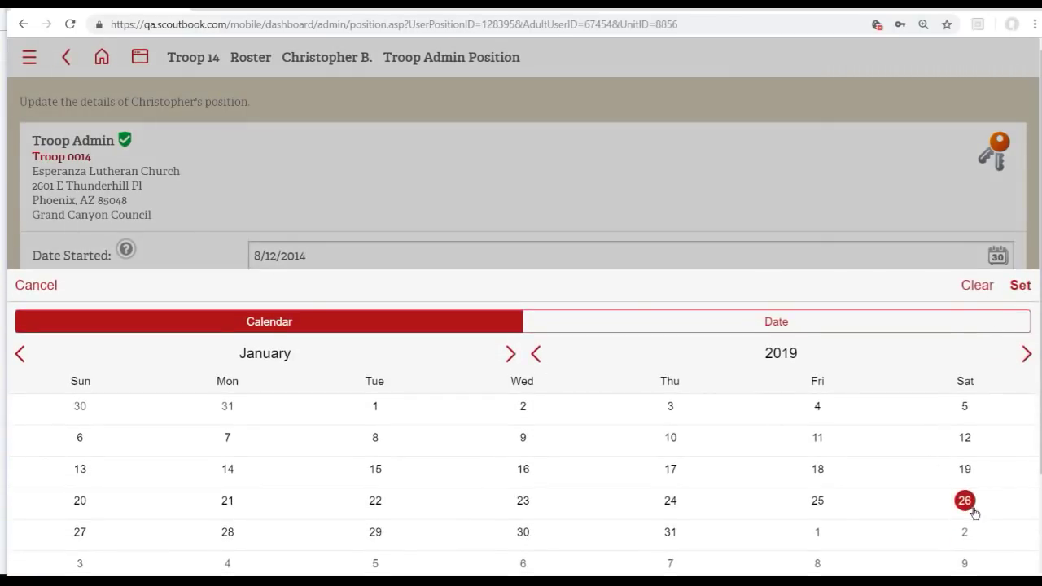
pyautogui.click(967, 506)
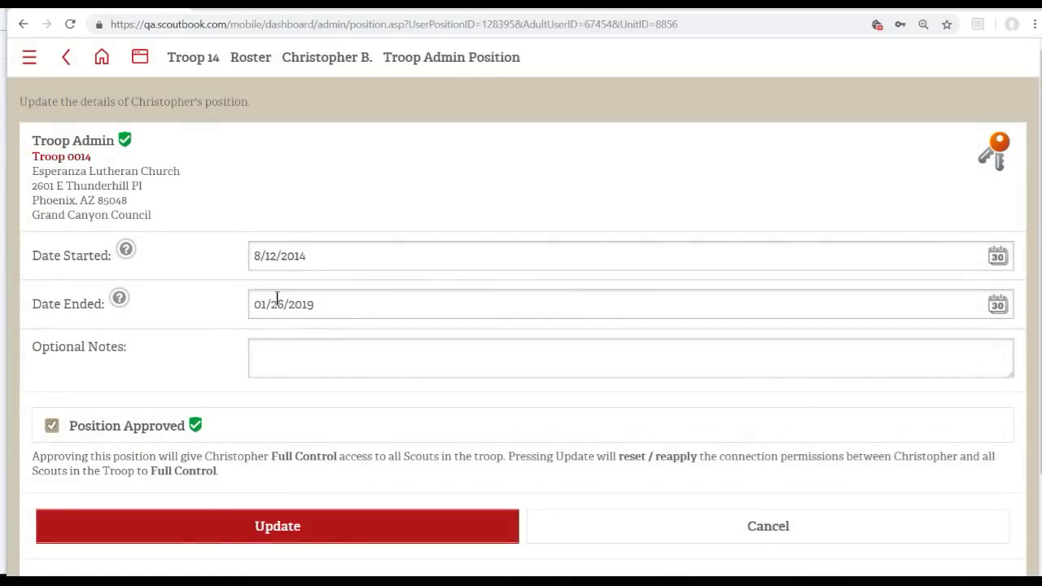
pyautogui.click(81, 426)
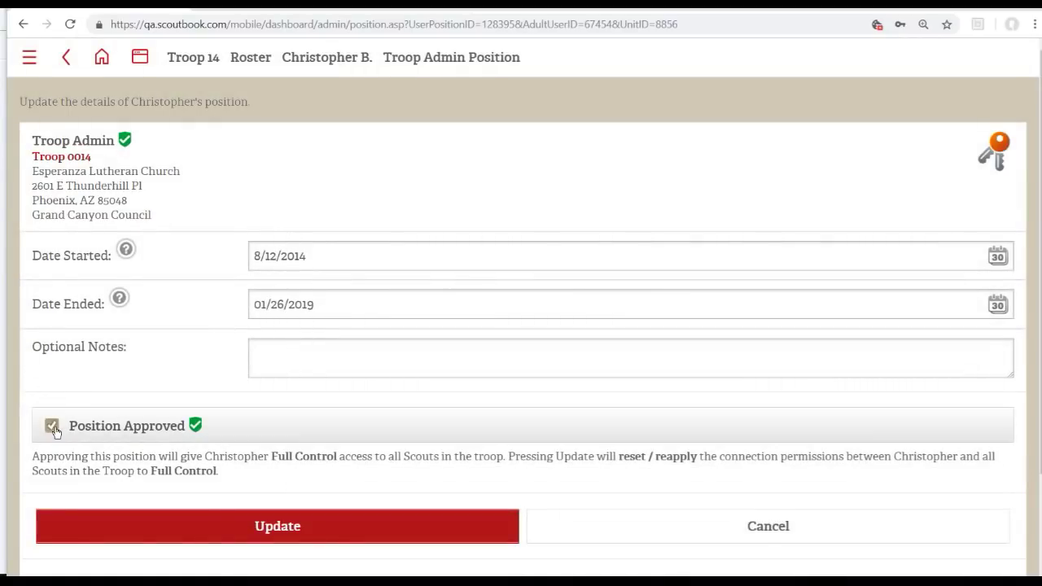
pyautogui.click(121, 433)
pyautogui.click(122, 433)
pyautogui.click(251, 530)
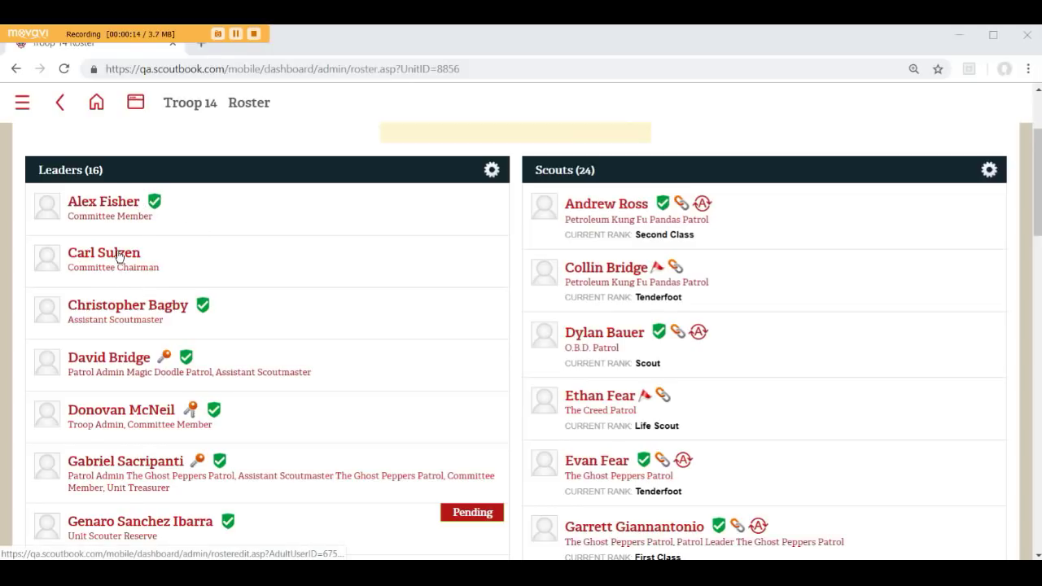
pyautogui.click(174, 283)
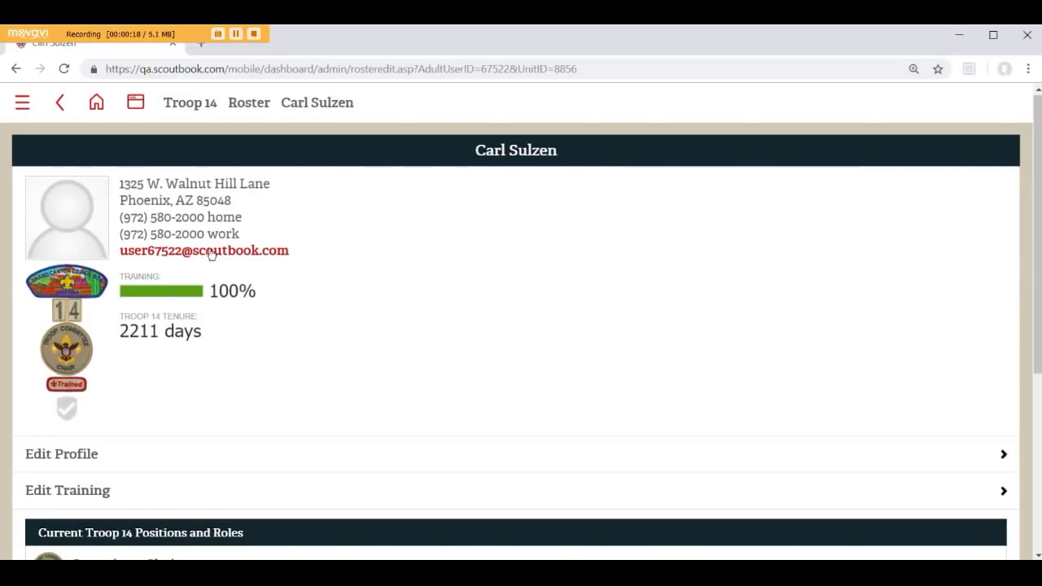
pyautogui.scroll(-4, 174, 286)
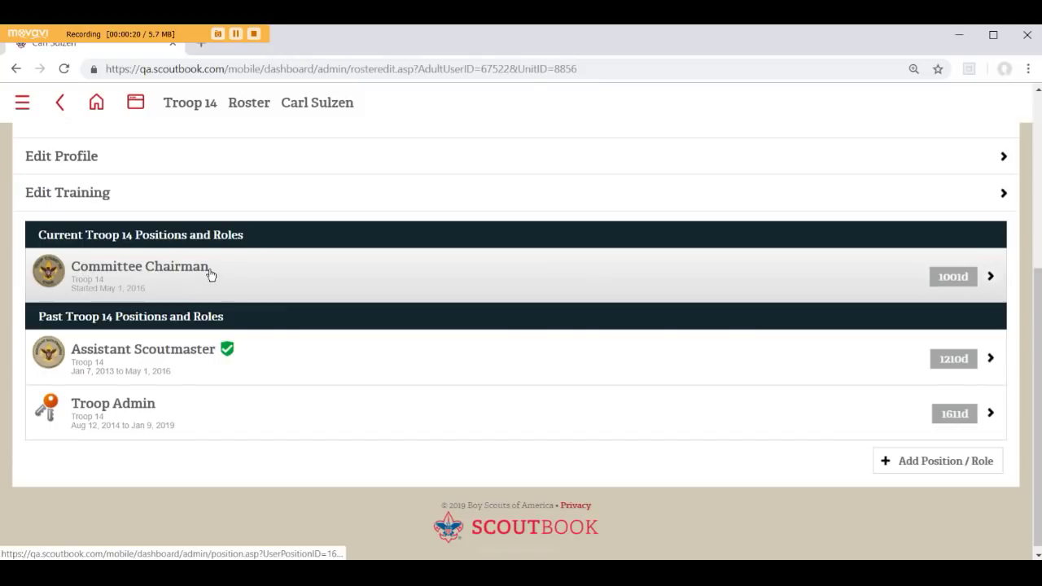
pyautogui.click(203, 268)
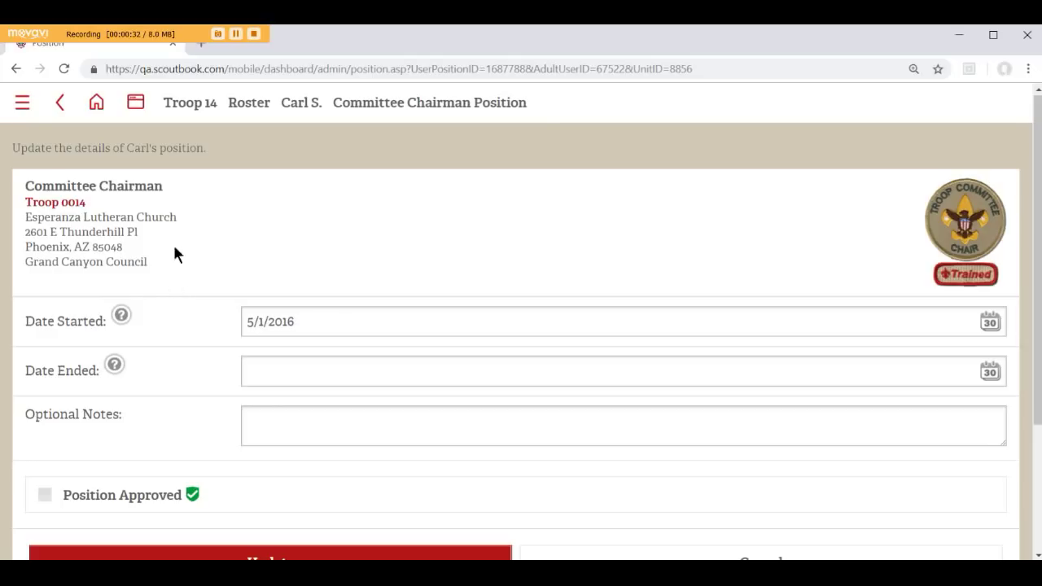
pyautogui.scroll(-1, 167, 332)
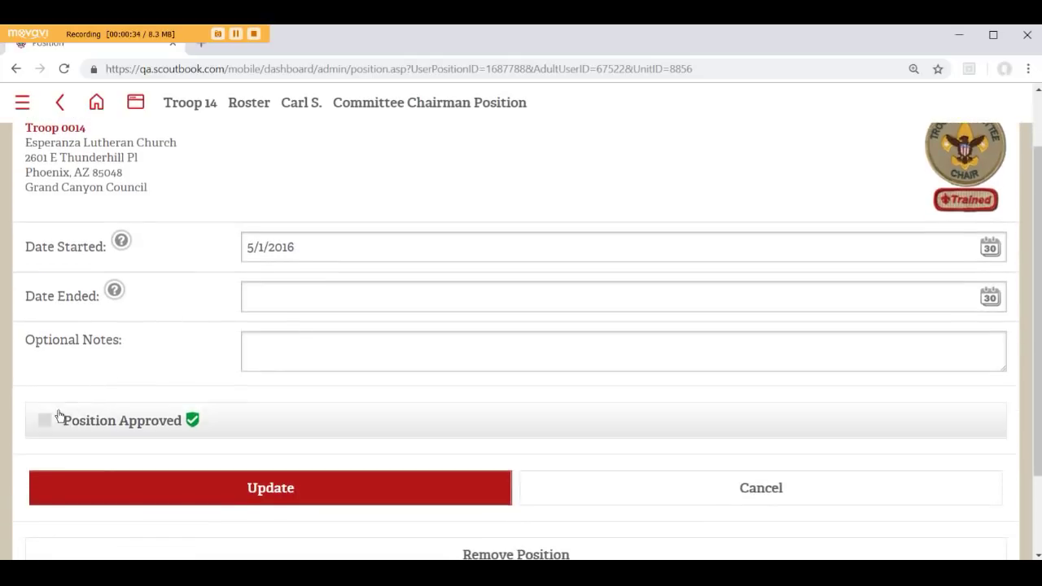
pyautogui.click(46, 422)
pyautogui.click(286, 489)
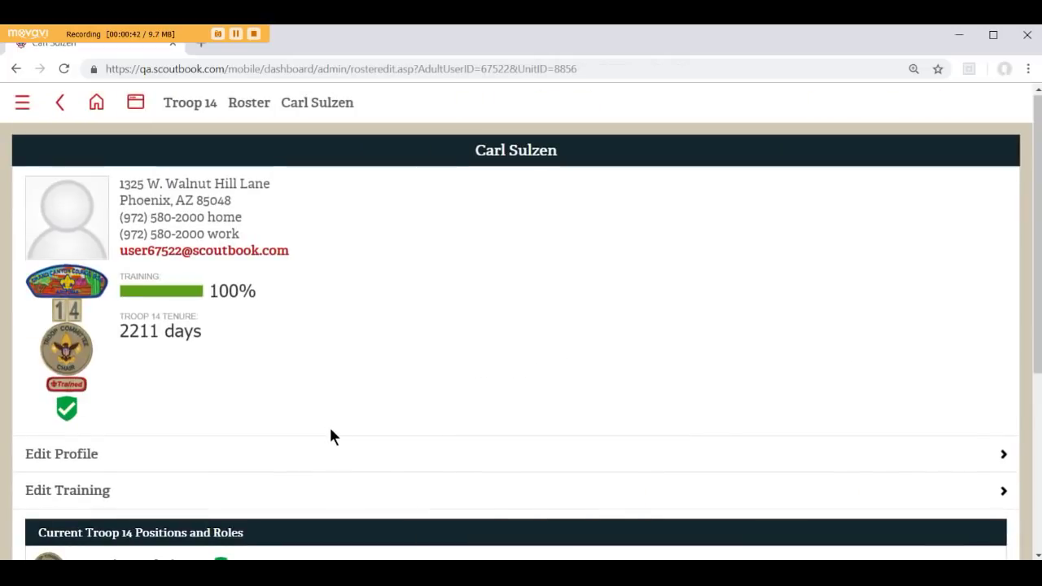
# Step: Review the Committee Chairman's approval marks on the profile, and check the leader's entry on the Troop 14 roster
pyautogui.scroll(-3, 112, 378)
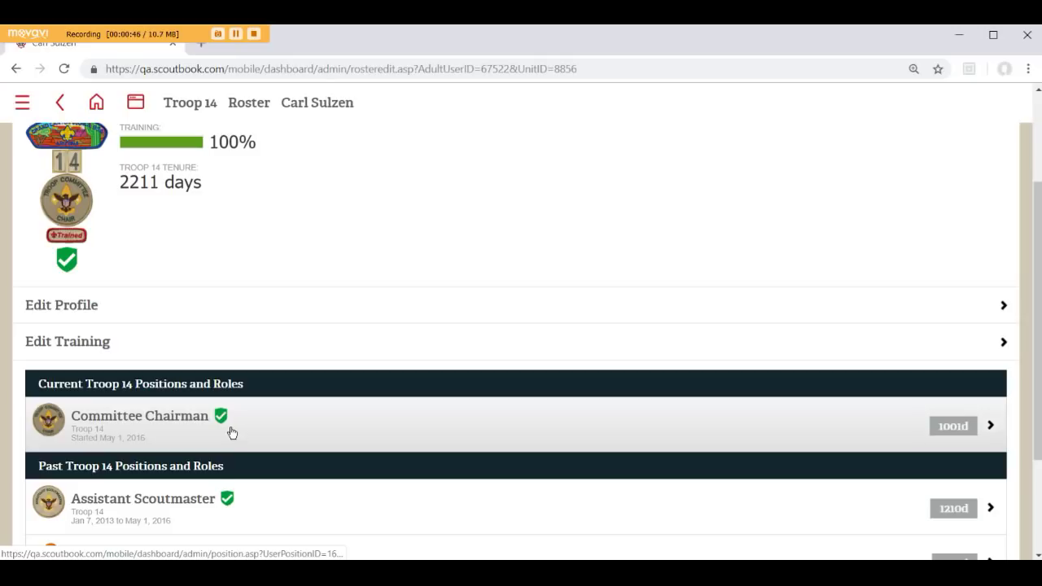
pyautogui.scroll(3, 224, 424)
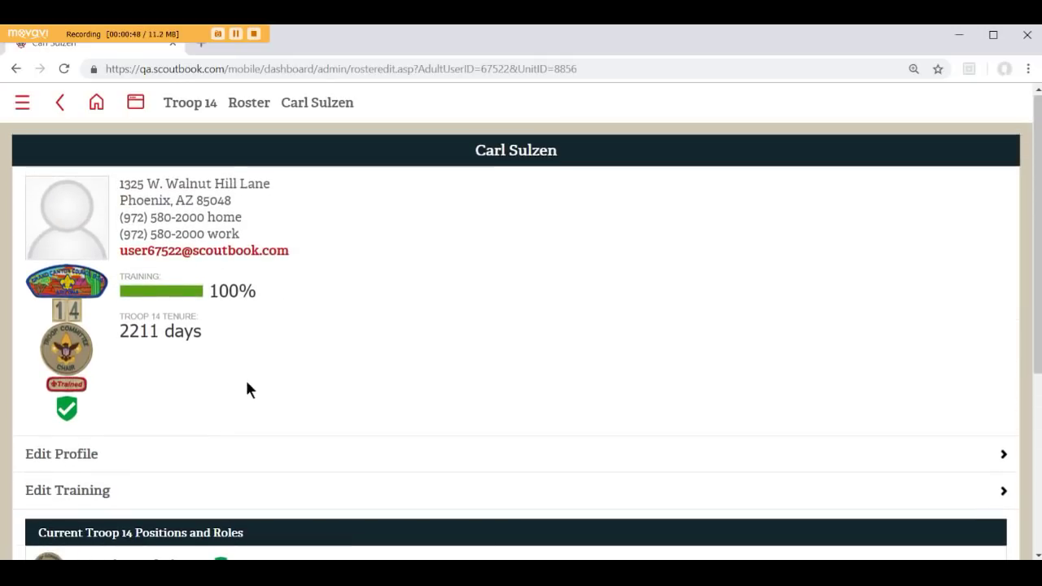
pyautogui.scroll(-3, 102, 301)
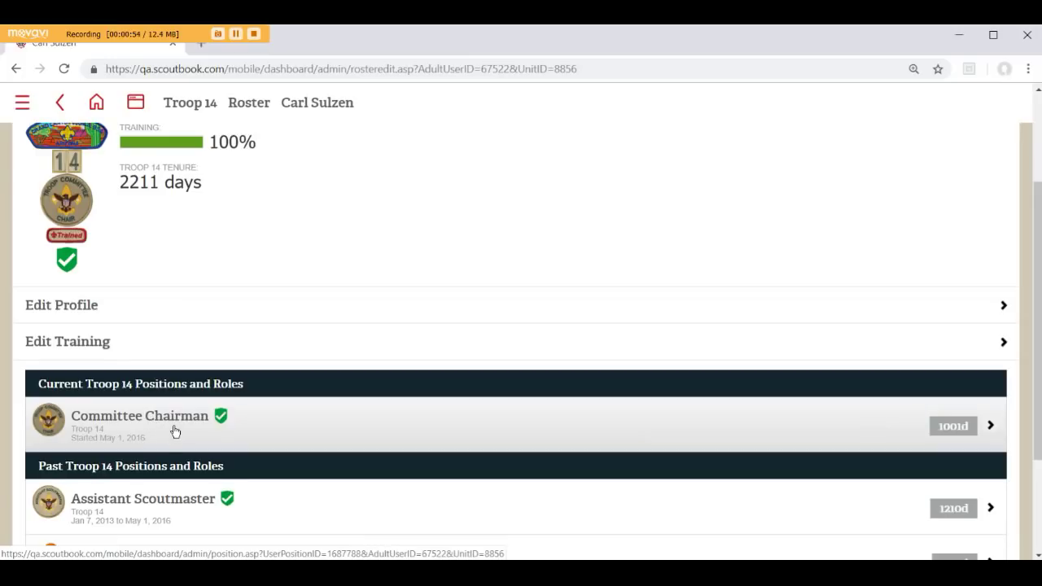
pyautogui.scroll(3, 167, 412)
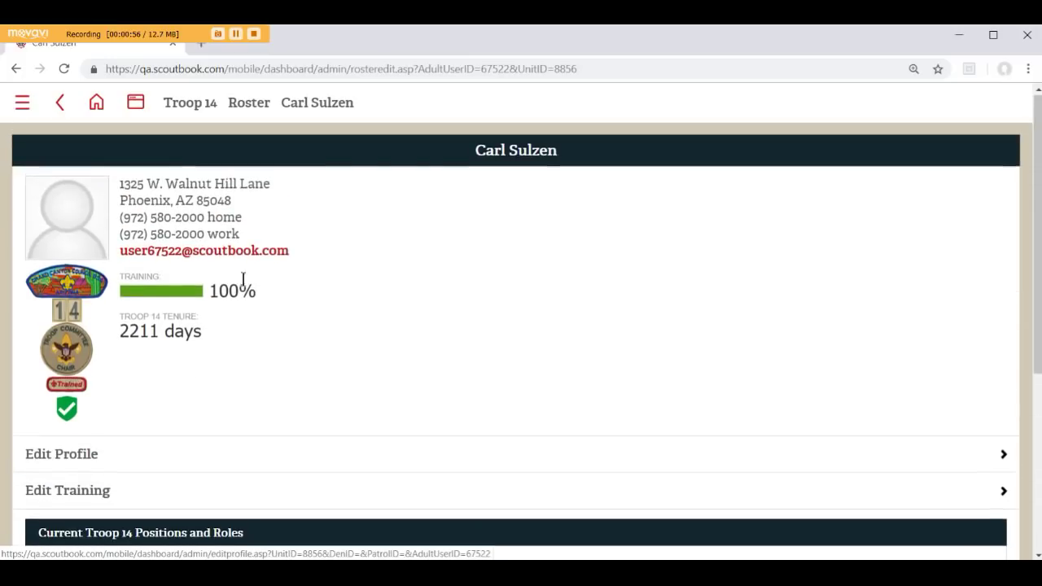
pyautogui.click(257, 106)
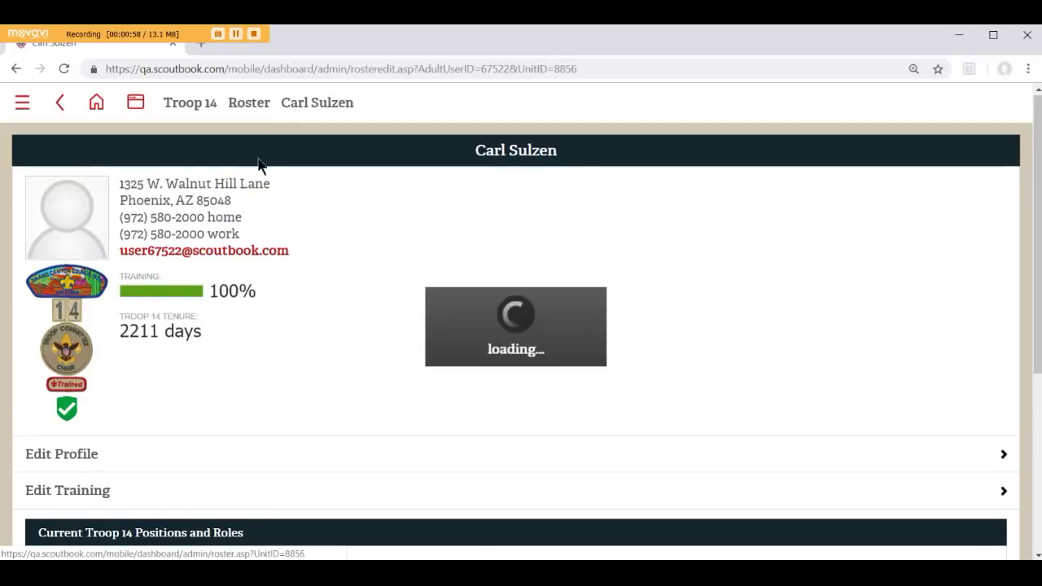
pyautogui.scroll(-3, 241, 308)
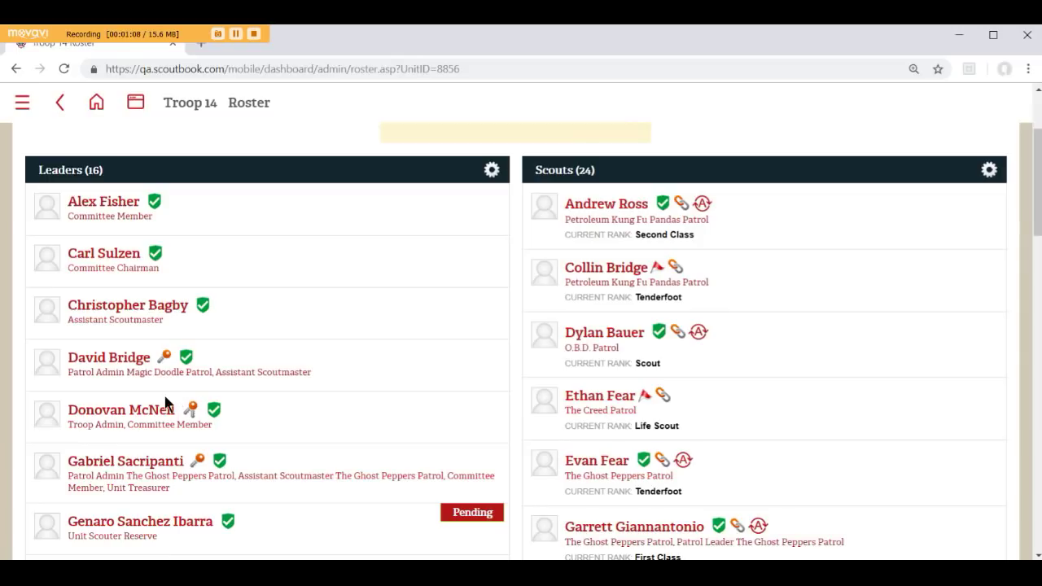
# Step: Open the profile of the Magic Doodle Patrol's Patrol Admin, approve the current Assistant Scoutmaster position, and save the update
pyautogui.click(97, 368)
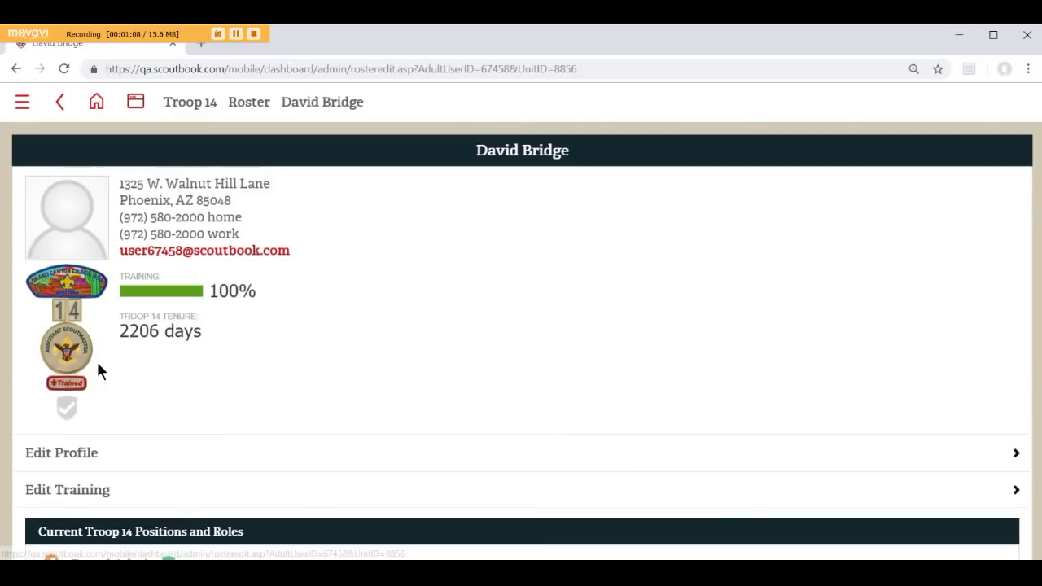
pyautogui.scroll(-3, 97, 370)
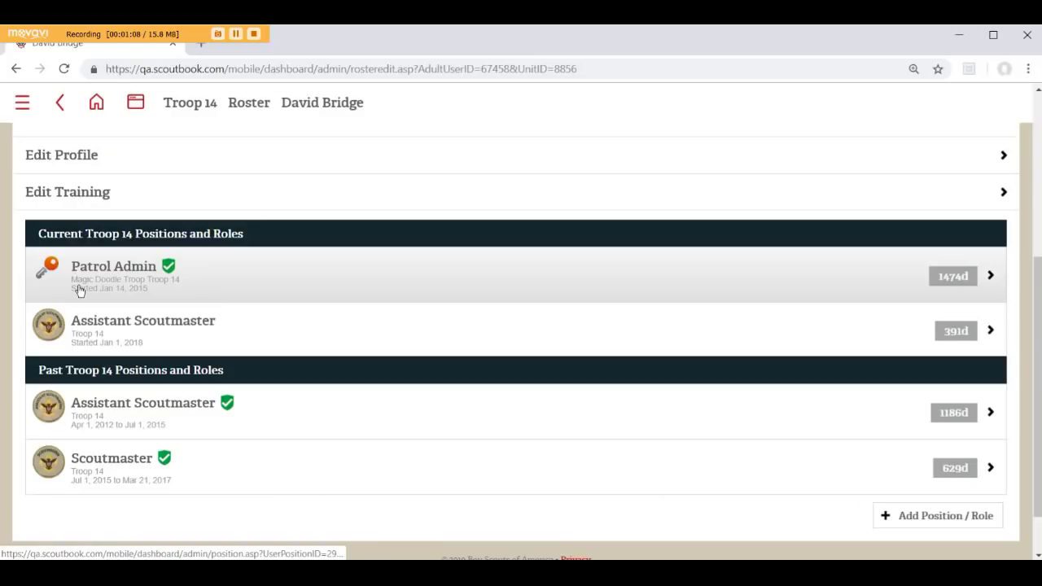
pyautogui.scroll(3, 79, 290)
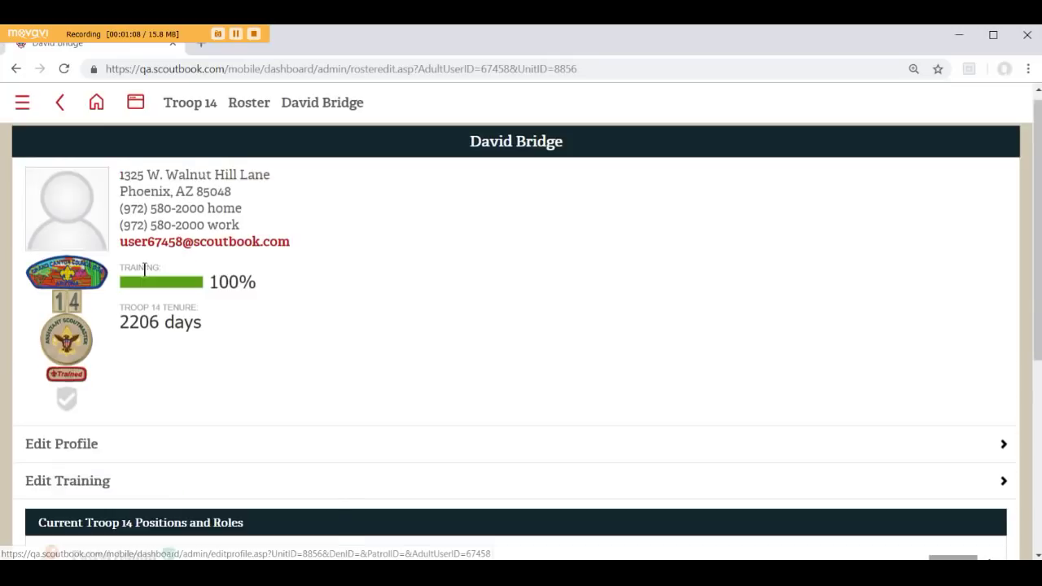
pyautogui.scroll(-4, 186, 293)
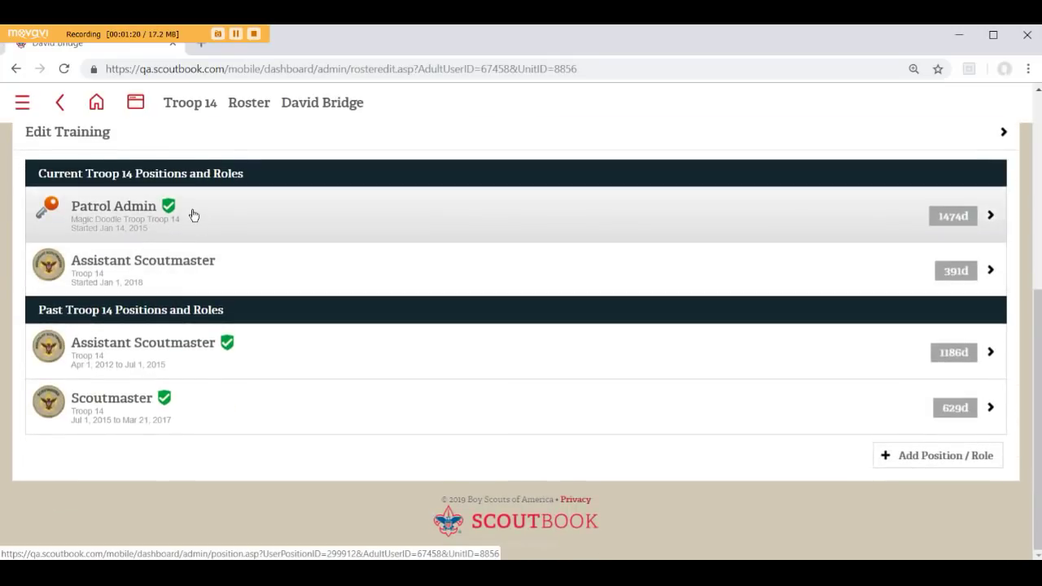
pyautogui.click(175, 273)
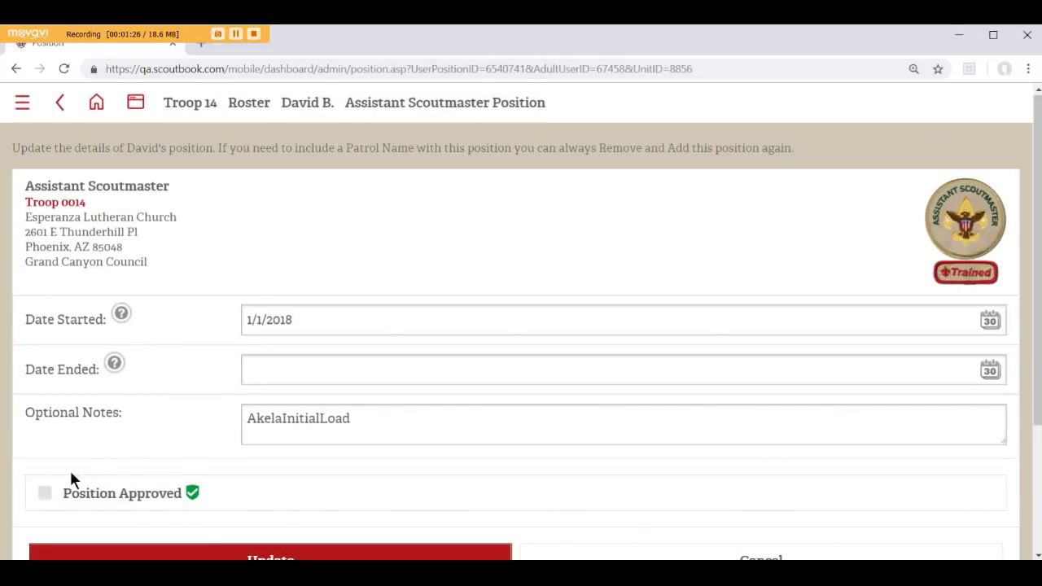
pyautogui.click(77, 491)
pyautogui.scroll(-3, 239, 449)
pyautogui.click(248, 403)
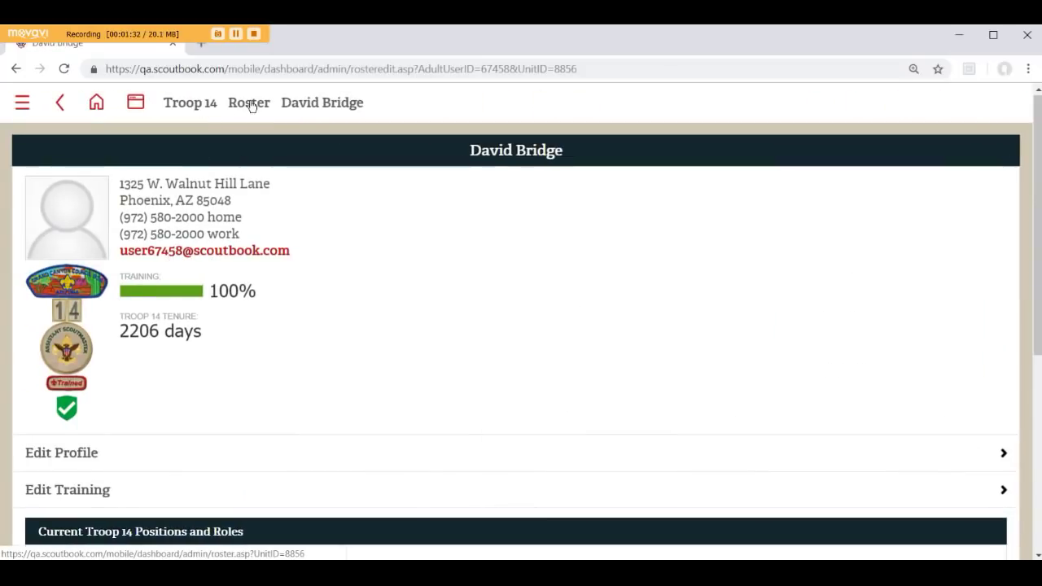
# Step: Return to the Troop 14 roster and review the leaders' positions, approval marks, and key icons
pyautogui.click(253, 106)
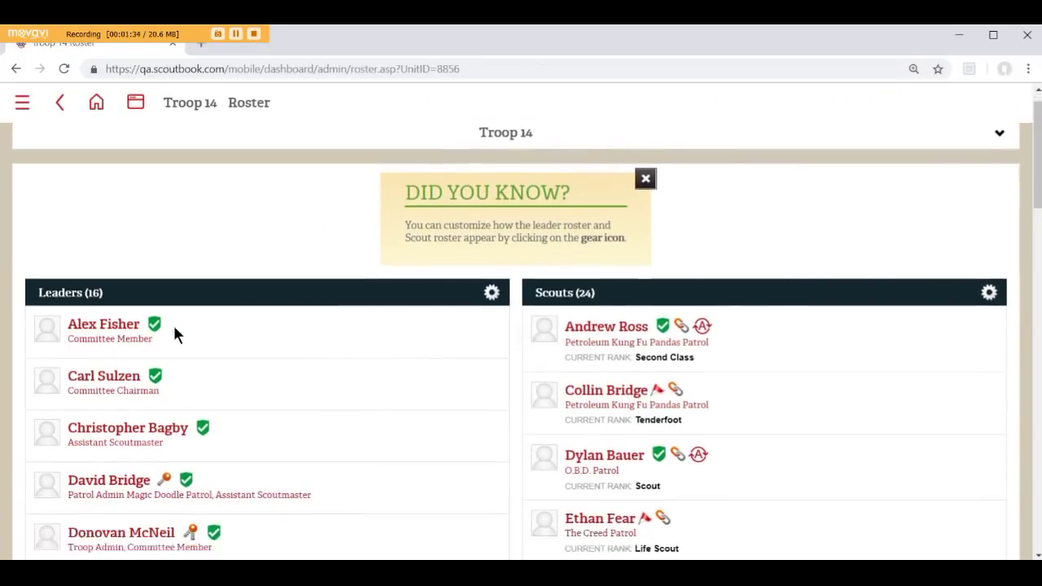
pyautogui.scroll(-2, 175, 334)
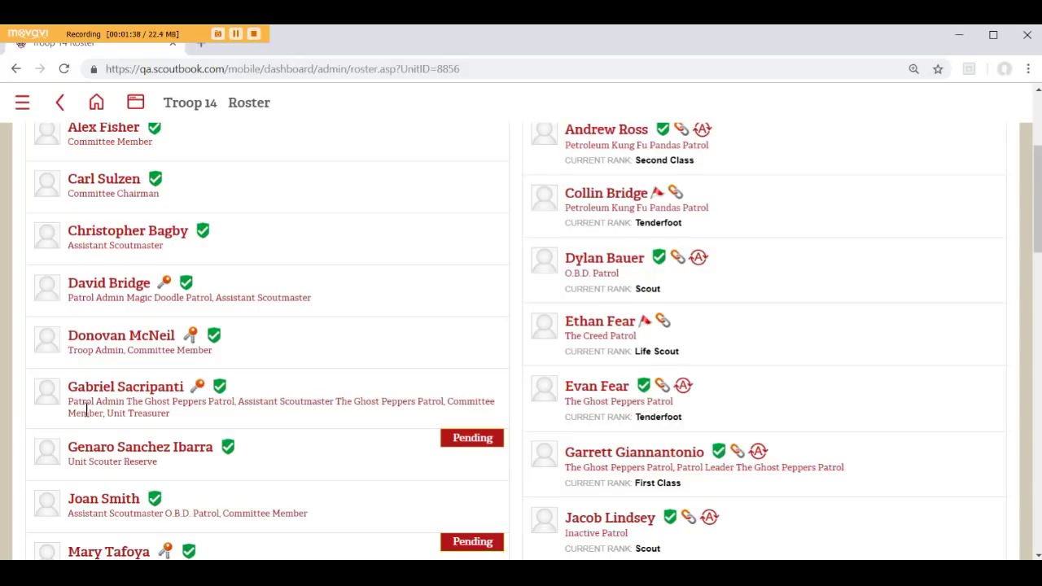
pyautogui.click(255, 33)
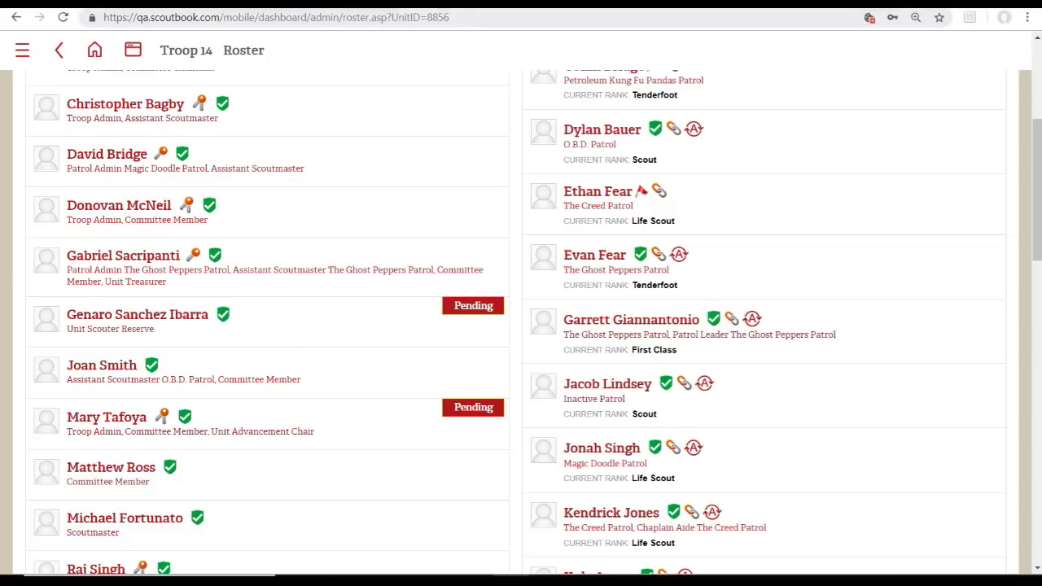
# Step: Open the Scoutbook User Advisory Council's resource directory at bit.ly/scoutbook in a new browser tab
pyautogui.click(258, 3)
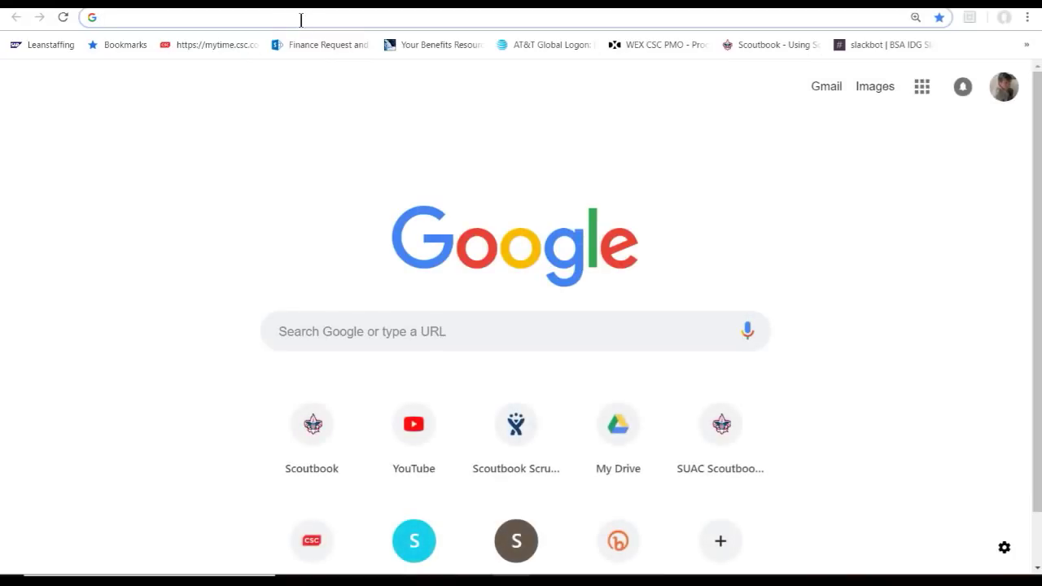
pyautogui.write('bit.')
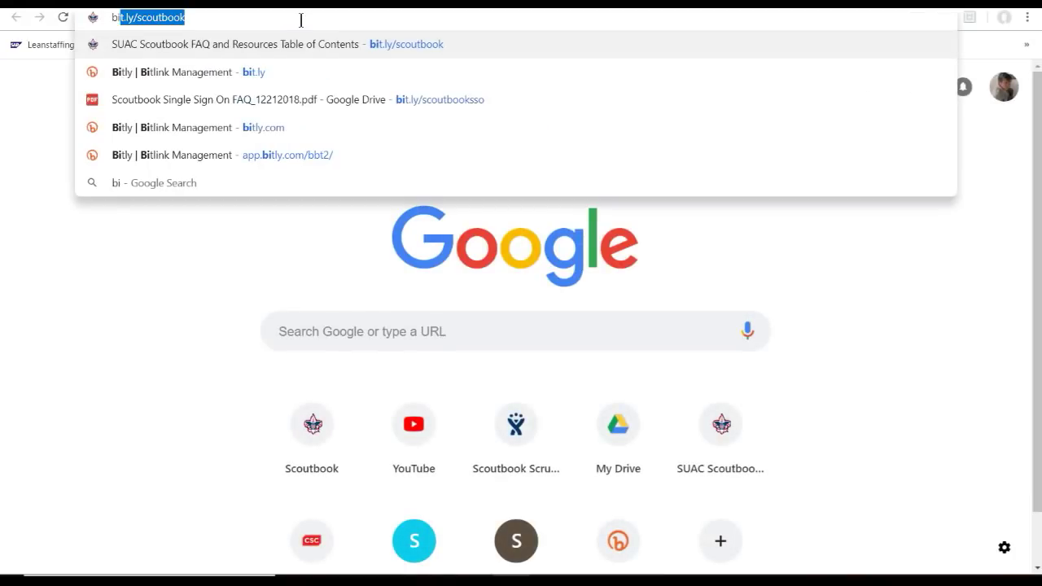
pyautogui.write('ly')
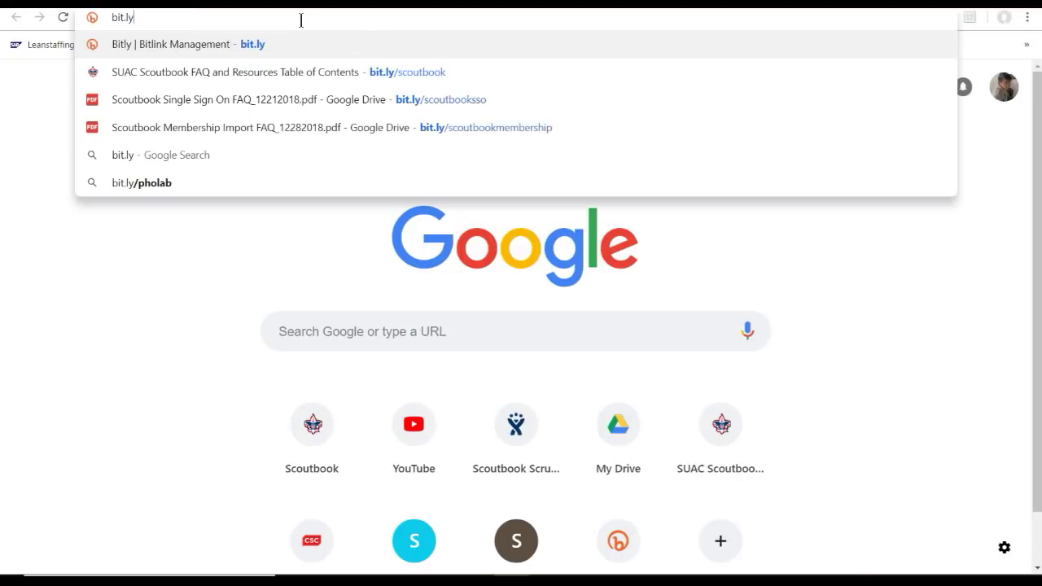
pyautogui.write('/scoutbook')
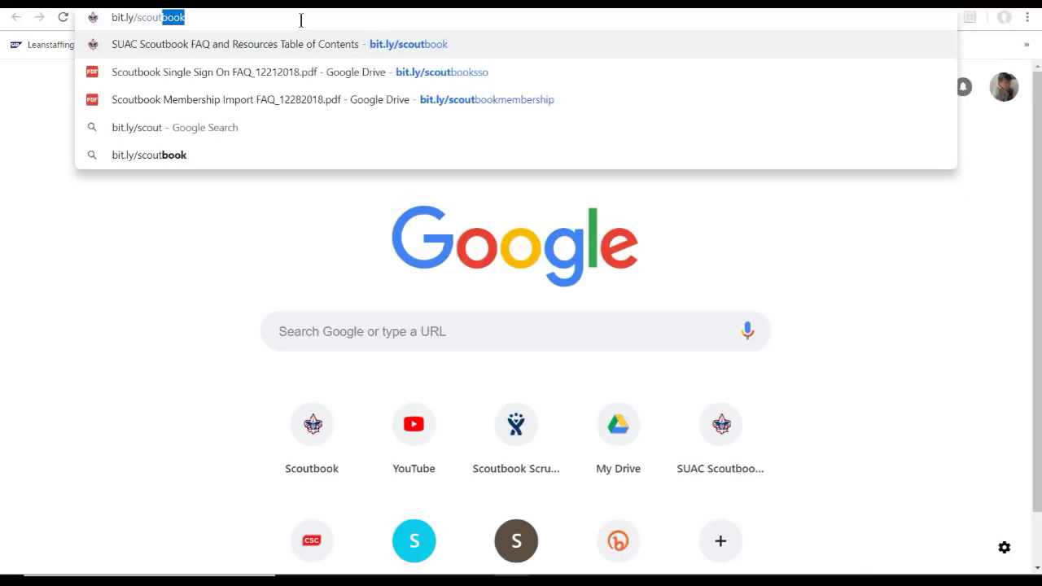
pyautogui.press('Return')
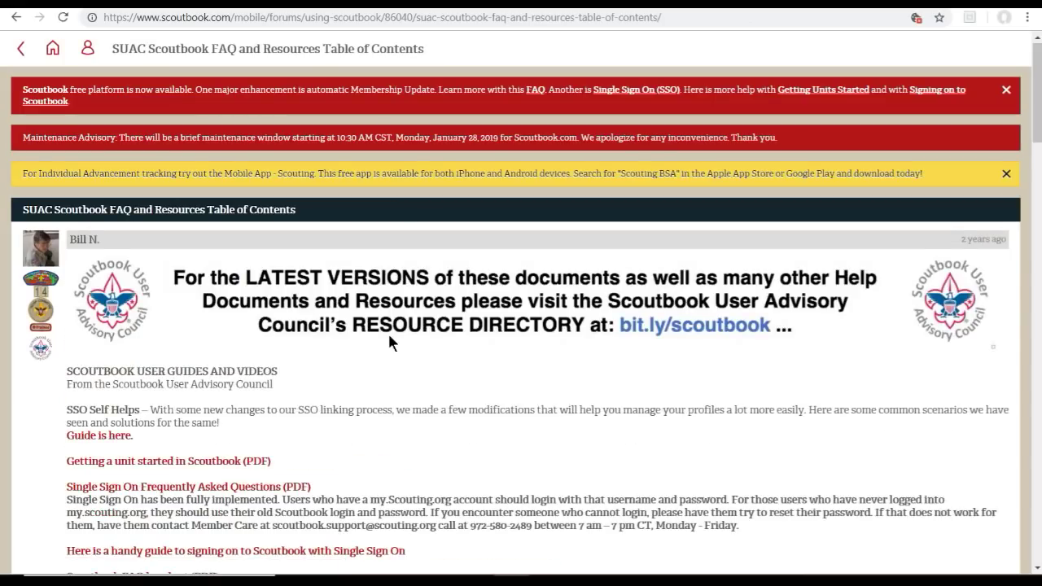
# Step: Look through the Scoutbook guides in the resource directory, including the Getting Started and Setting Up Scoutbook sections, and return to the Troop 14 roster
pyautogui.scroll(-6, 388, 331)
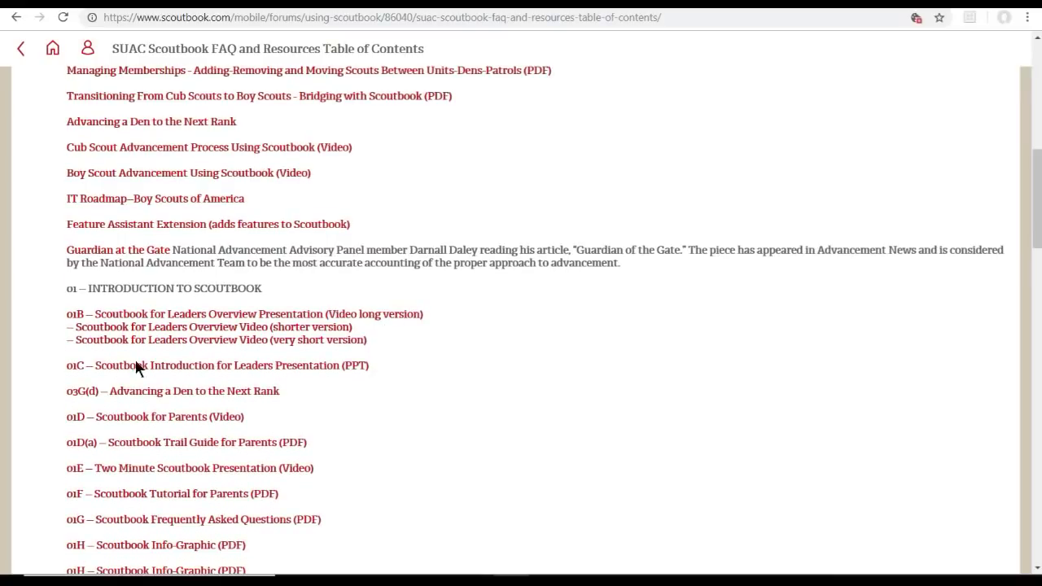
pyautogui.scroll(-3, 499, 444)
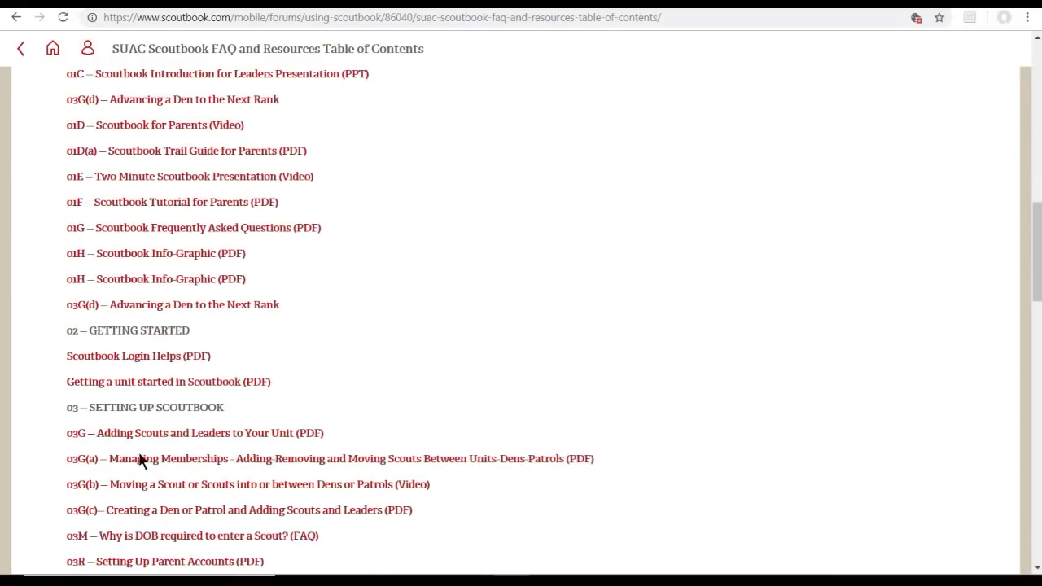
pyautogui.scroll(-1, 458, 335)
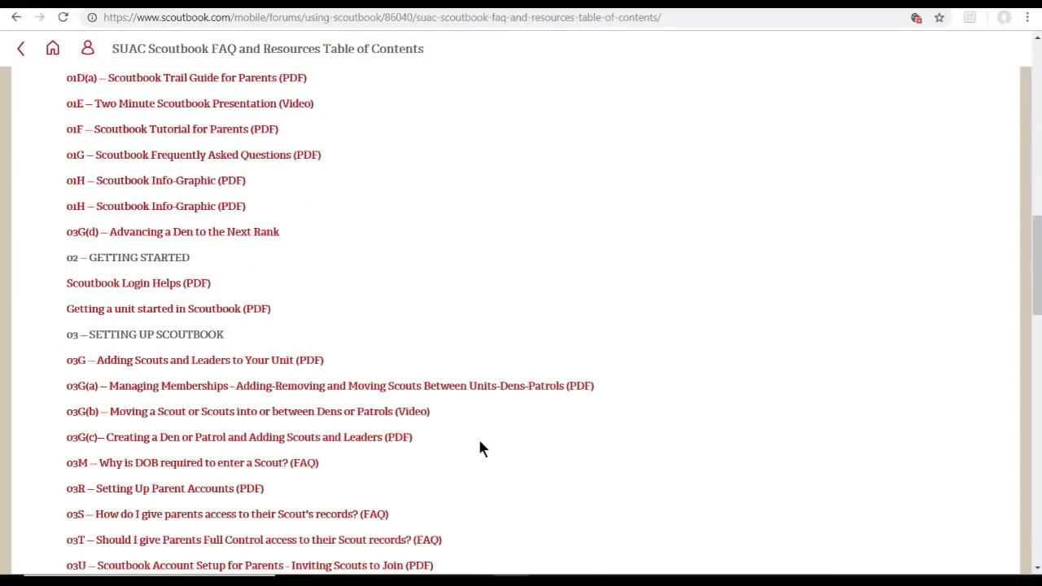
pyautogui.scroll(-2, 485, 434)
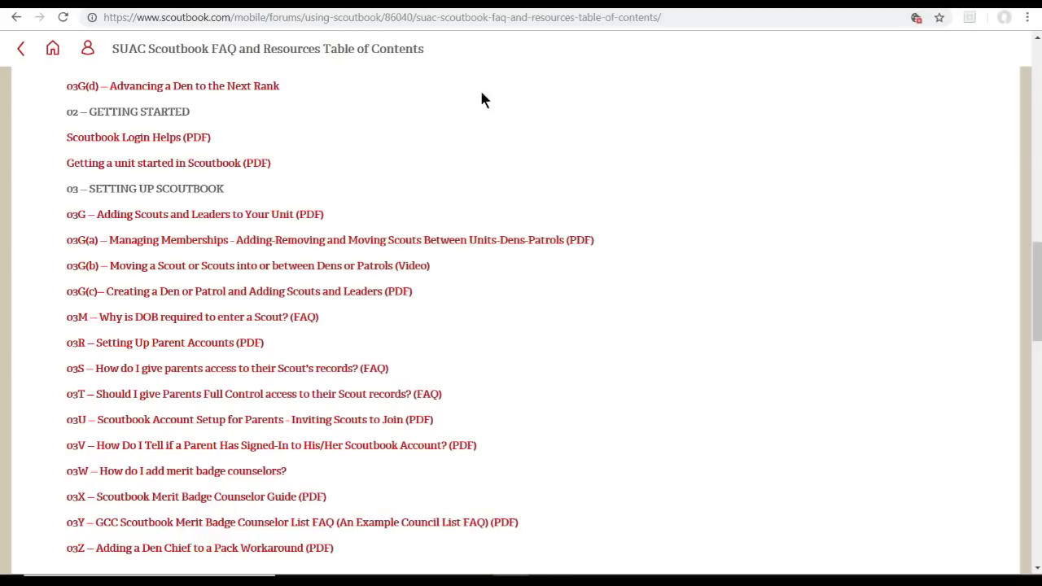
pyautogui.scroll(10, 330, 125)
pyautogui.scroll(6, 301, 96)
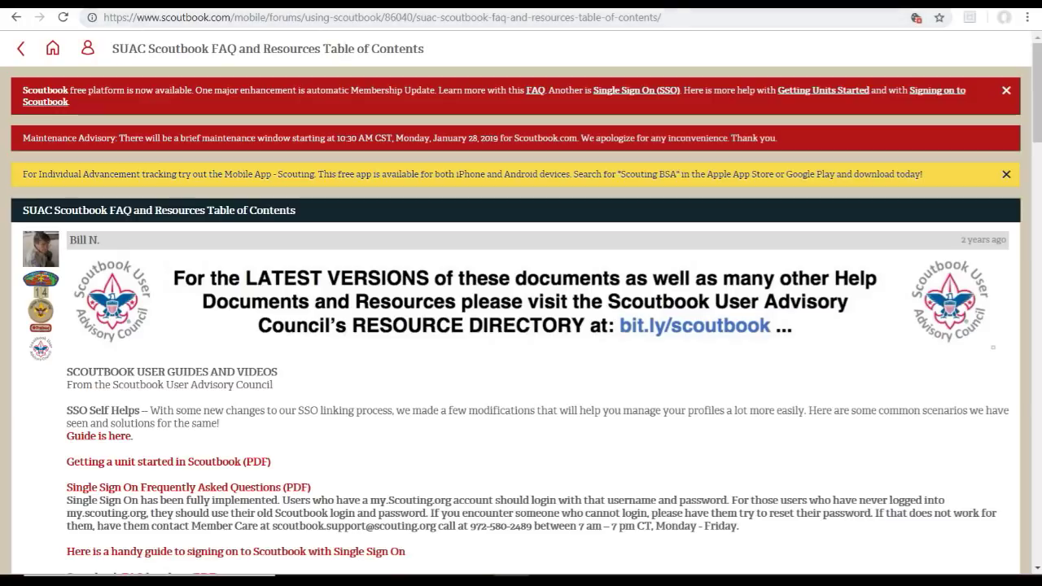
pyautogui.click(129, 3)
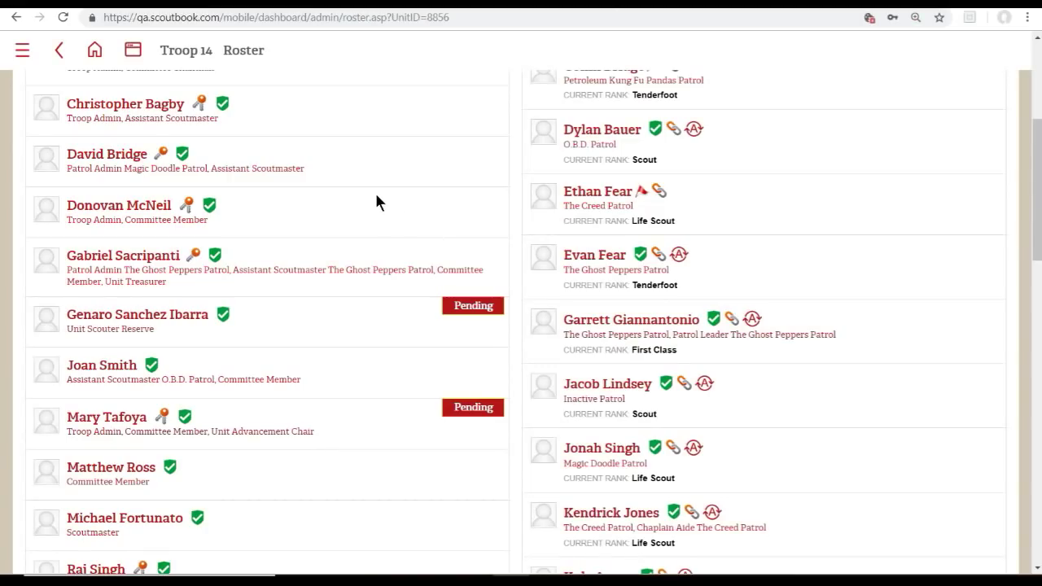
# Step: Review the Troop 14 roster, examining the Scouts' patrols, ranks, and the membership, connection, and advancement sync icons beside their names
pyautogui.scroll(3, 342, 209)
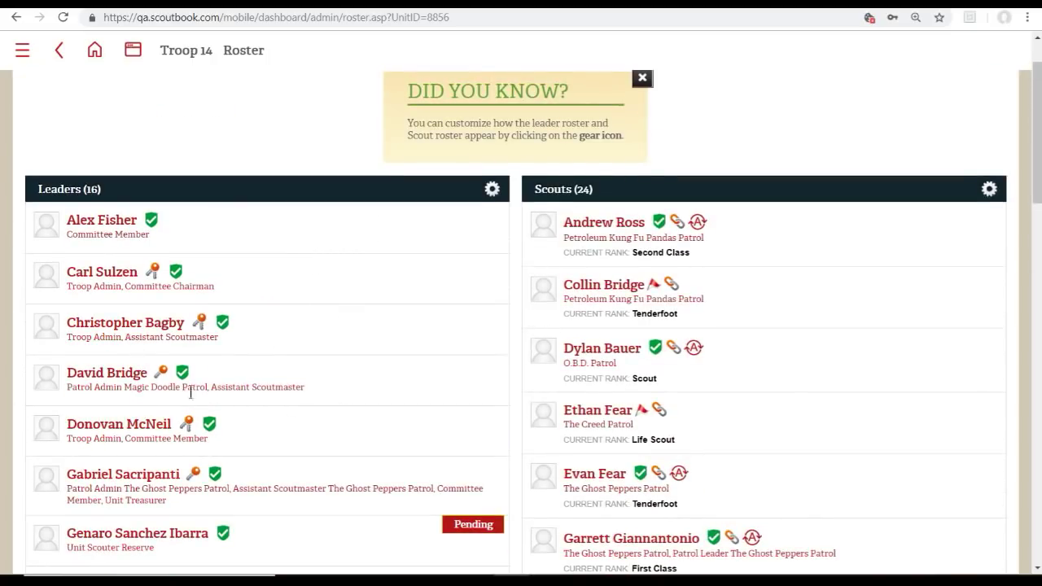
pyautogui.scroll(-3, 708, 277)
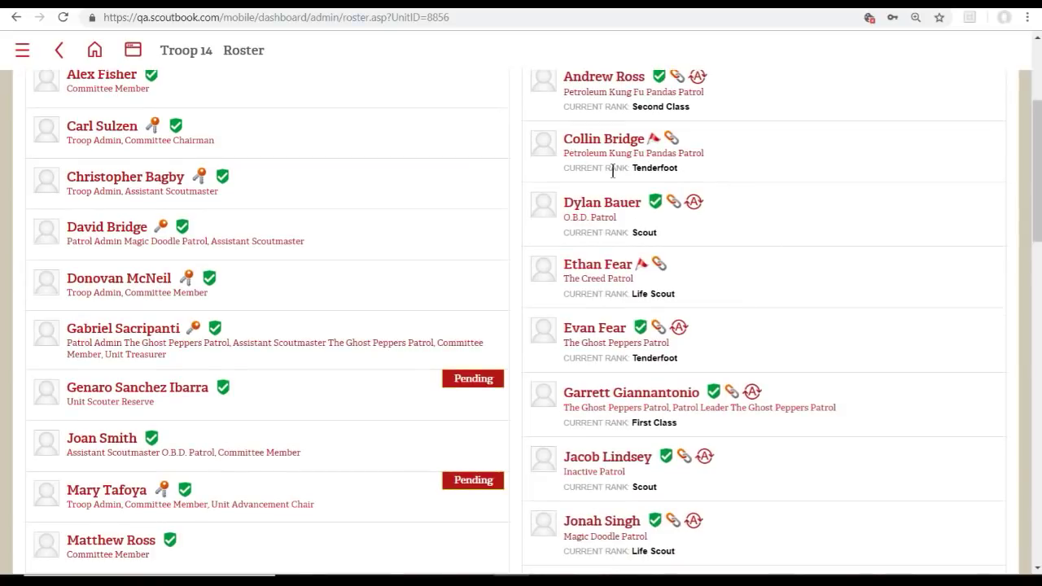
pyautogui.scroll(-1, 461, 296)
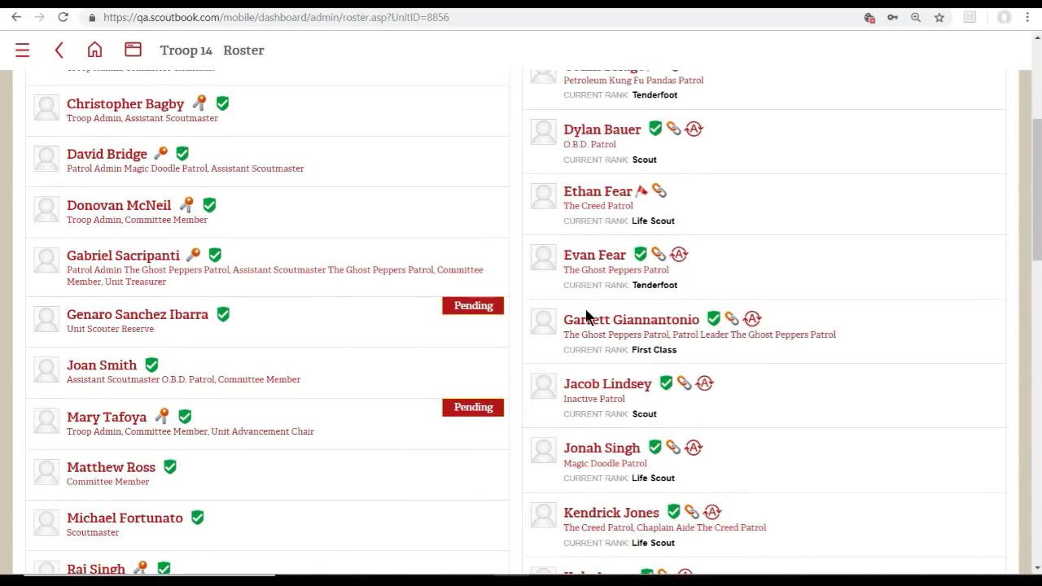
pyautogui.scroll(-2, 586, 319)
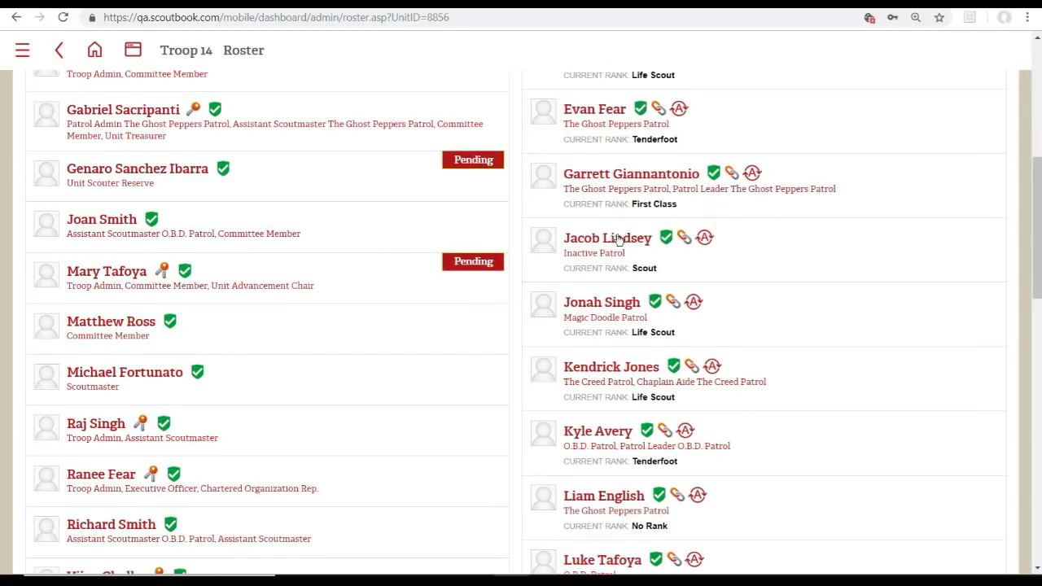
pyautogui.scroll(-1, 733, 291)
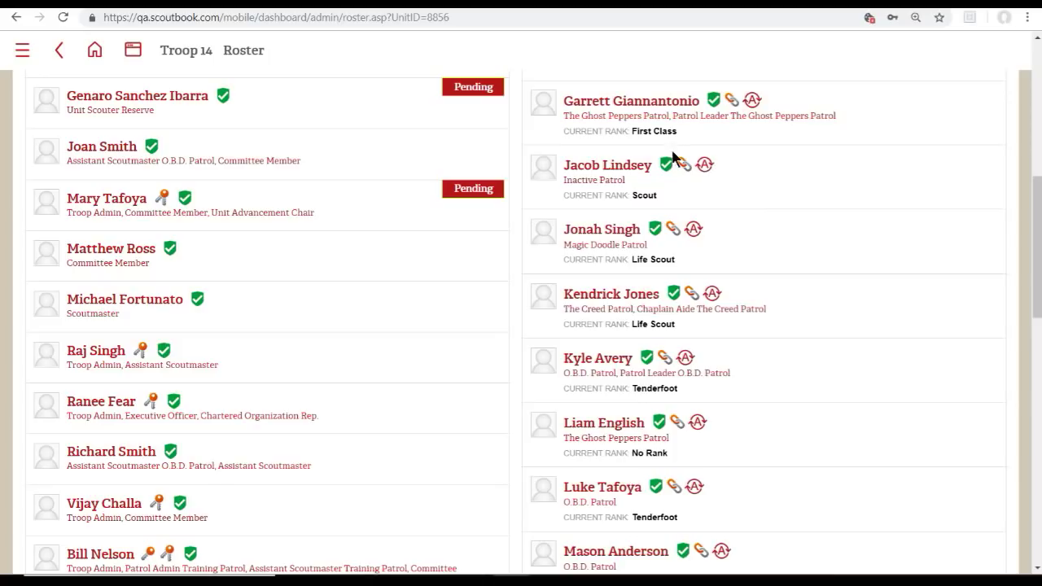
pyautogui.moveTo(664, 168)
pyautogui.moveTo(708, 166)
pyautogui.click(608, 237)
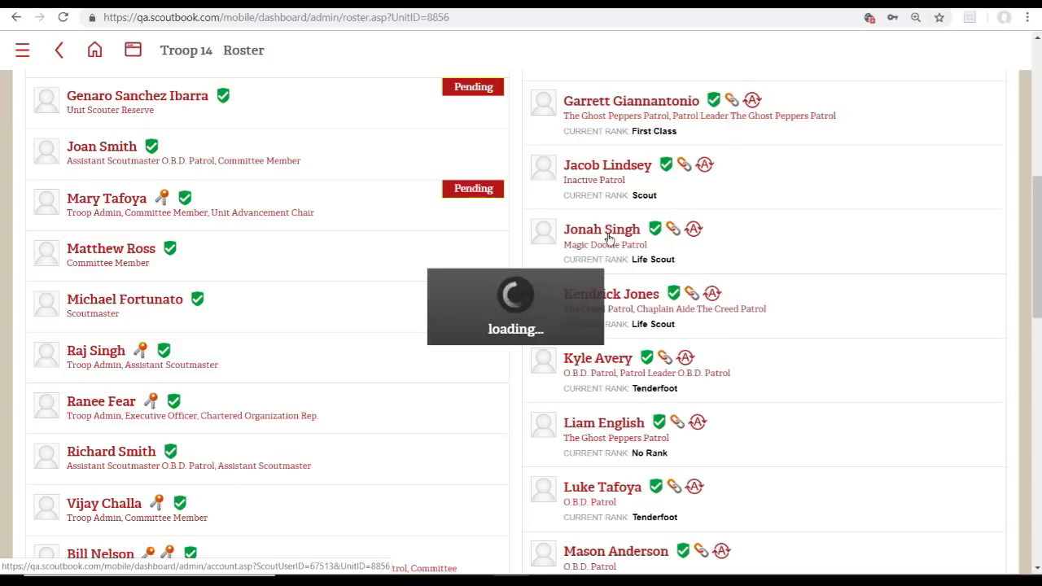
pyautogui.scroll(-6, 367, 282)
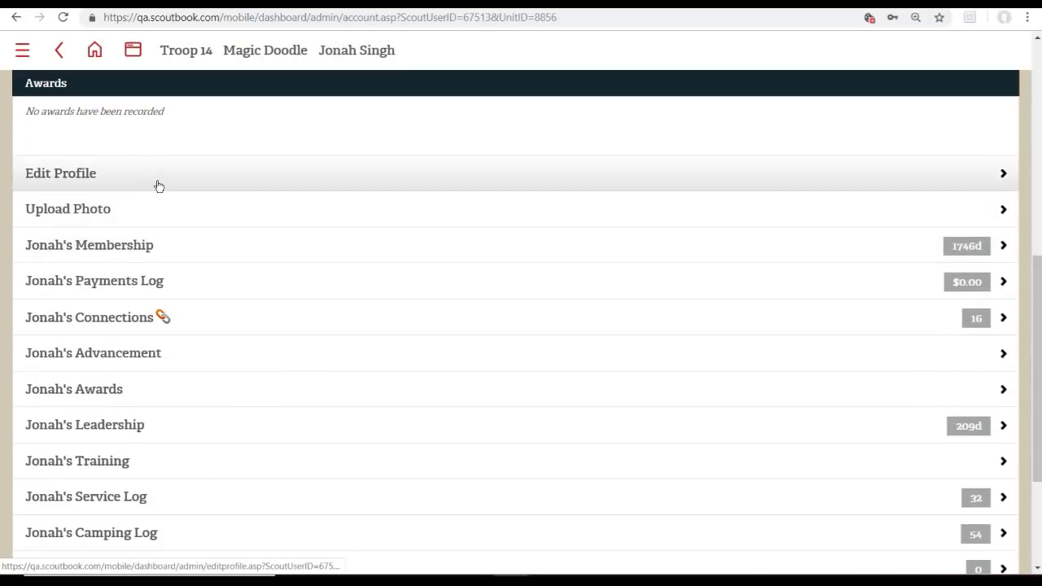
pyautogui.click(108, 361)
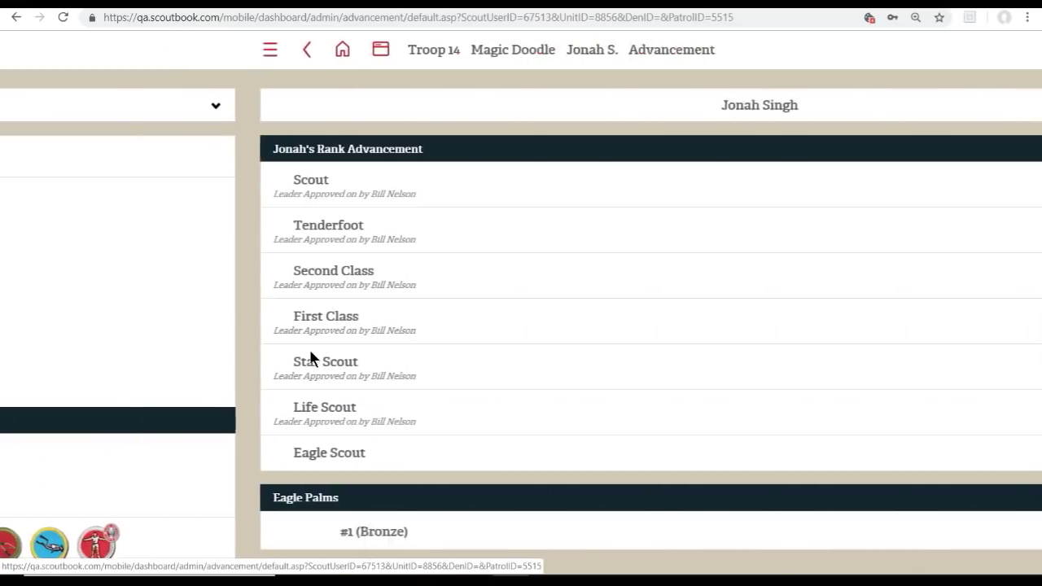
pyautogui.scroll(-3, 296, 345)
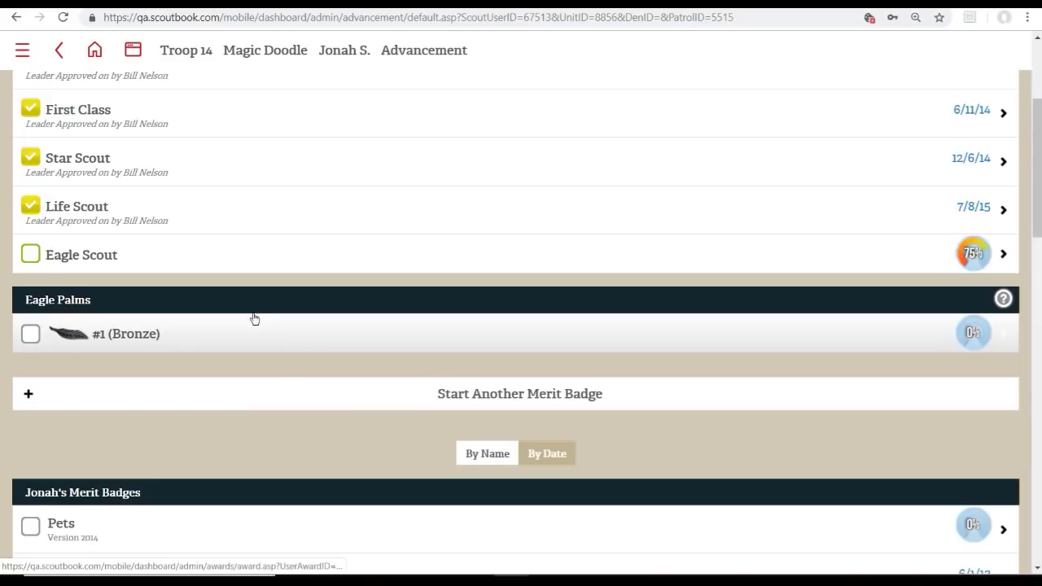
pyautogui.click(98, 267)
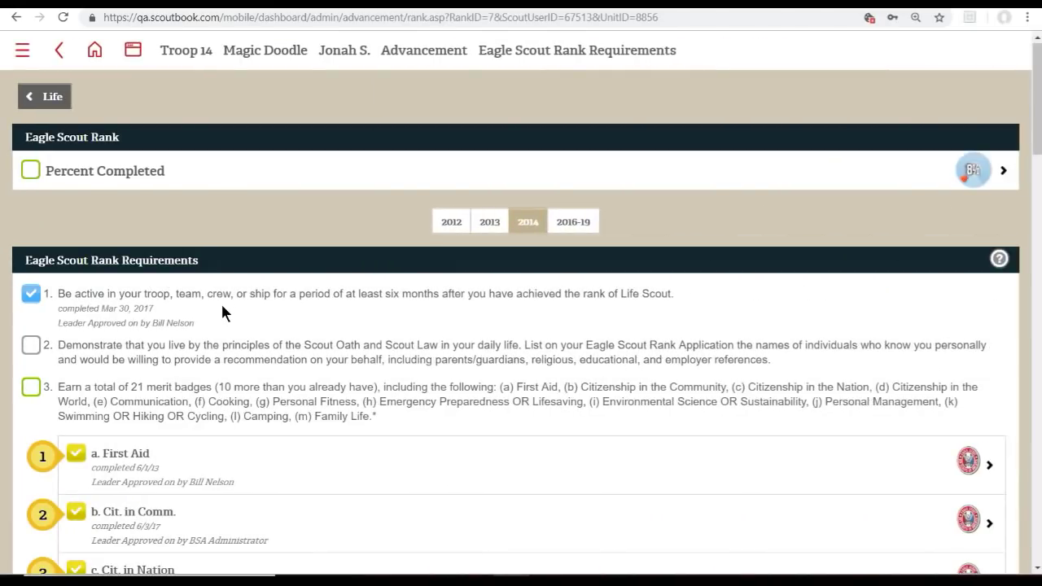
pyautogui.scroll(-3, 222, 303)
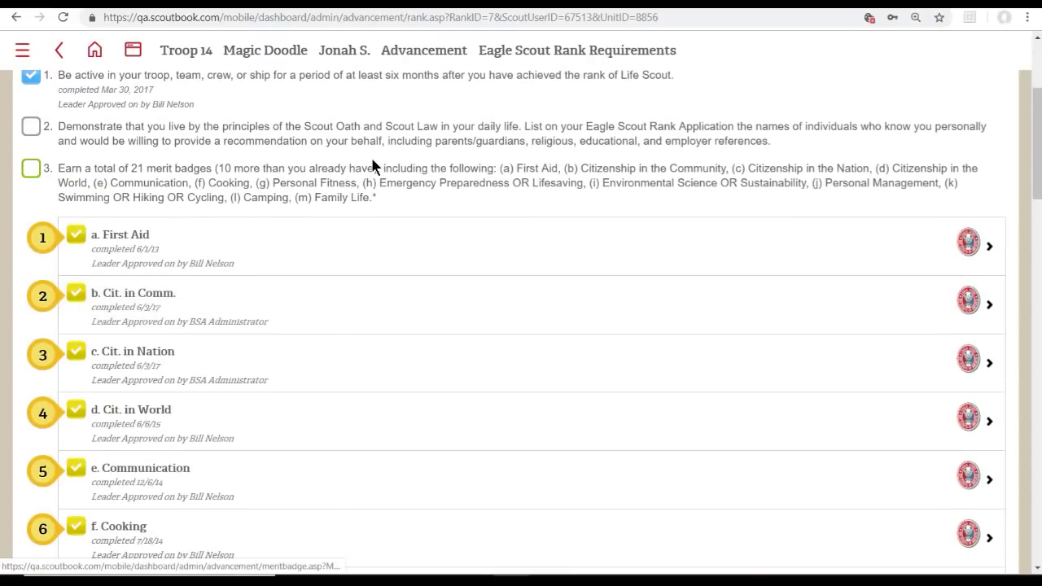
pyautogui.scroll(2, 295, 141)
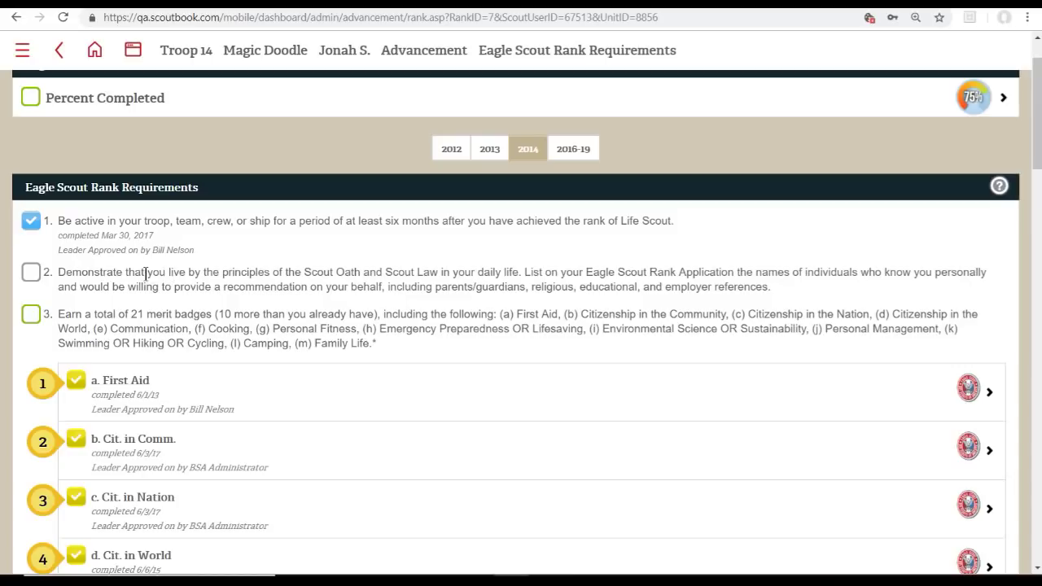
# Step: Record Eagle Scout requirement #2 as completed on 01/26/2019 and save it without leader approval
pyautogui.click(31, 273)
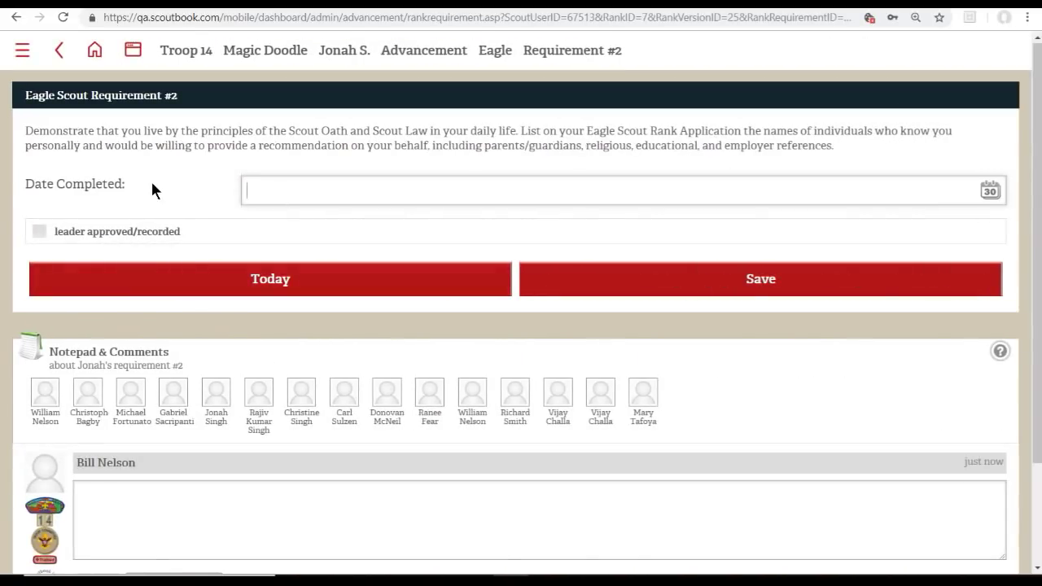
pyautogui.click(990, 189)
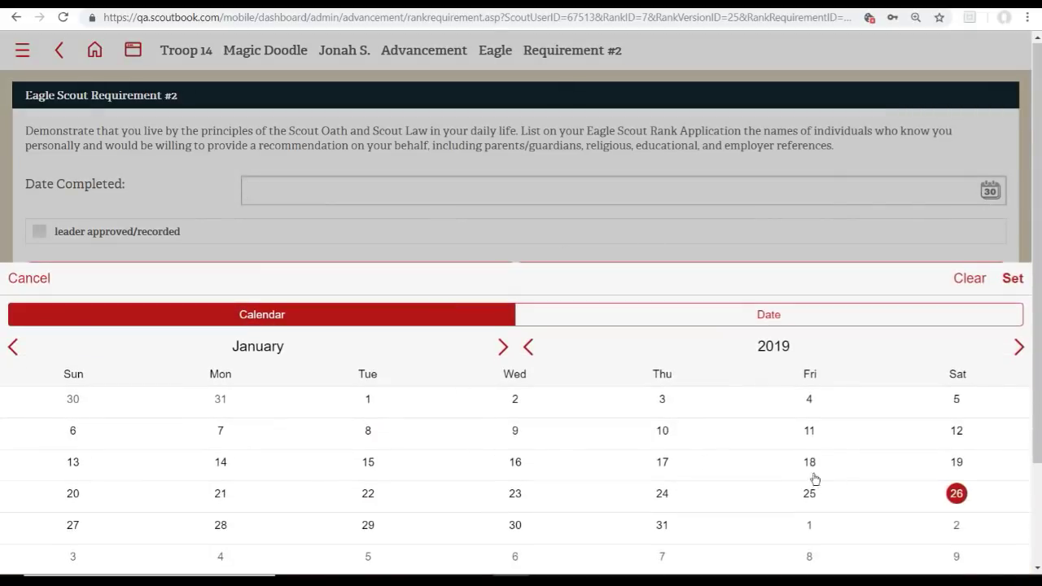
pyautogui.click(957, 493)
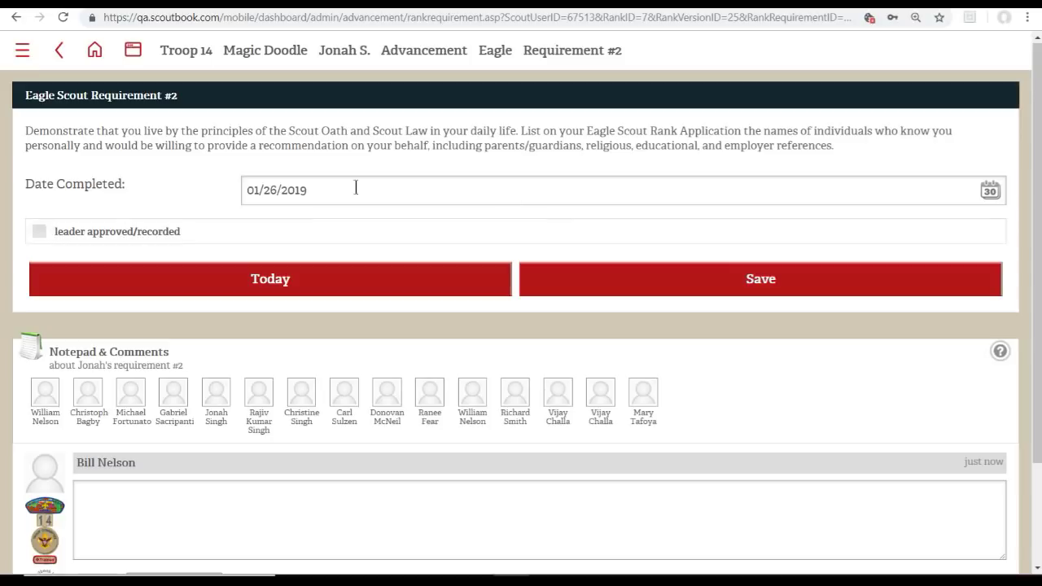
pyautogui.click(637, 277)
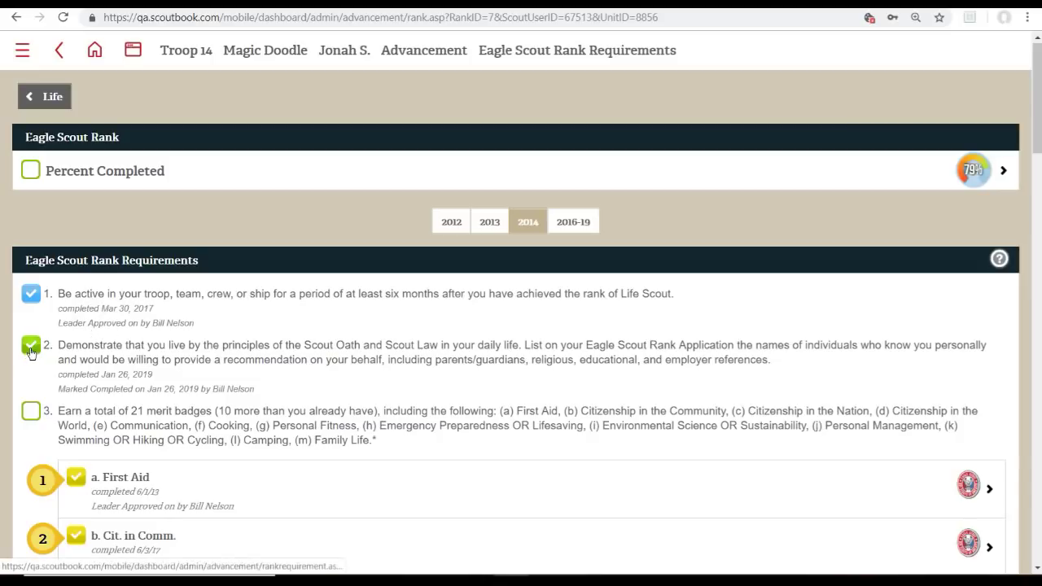
# Step: Reopen Eagle Scout requirement #2, mark it as leader approved/recorded, and save
pyautogui.click(30, 350)
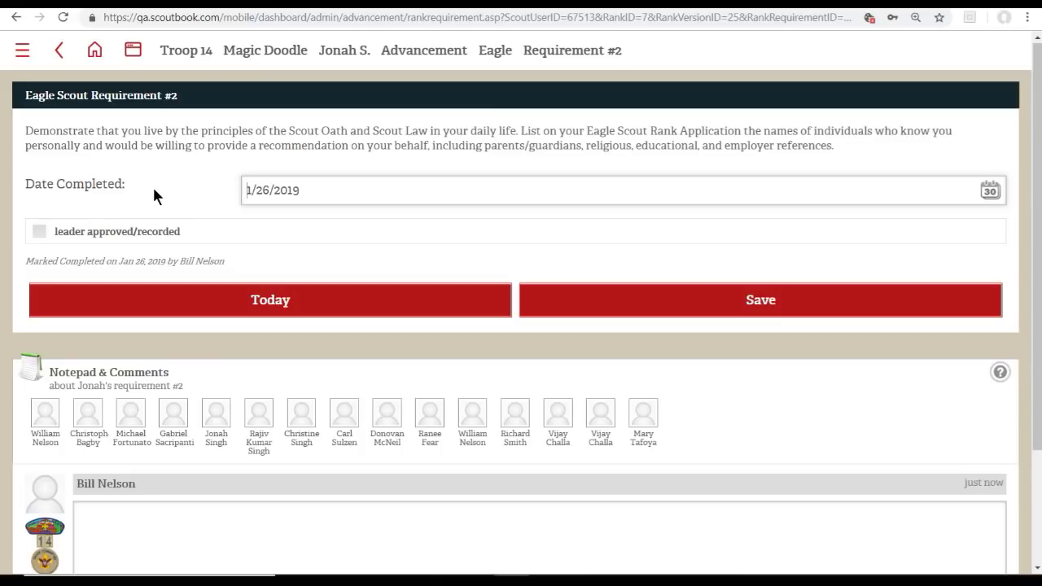
pyautogui.click(39, 234)
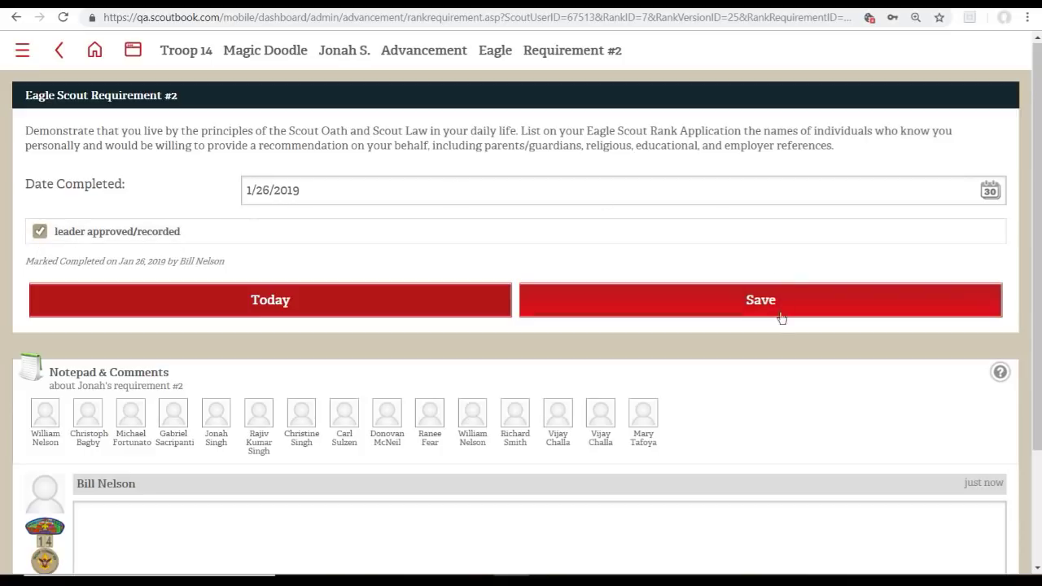
pyautogui.click(731, 302)
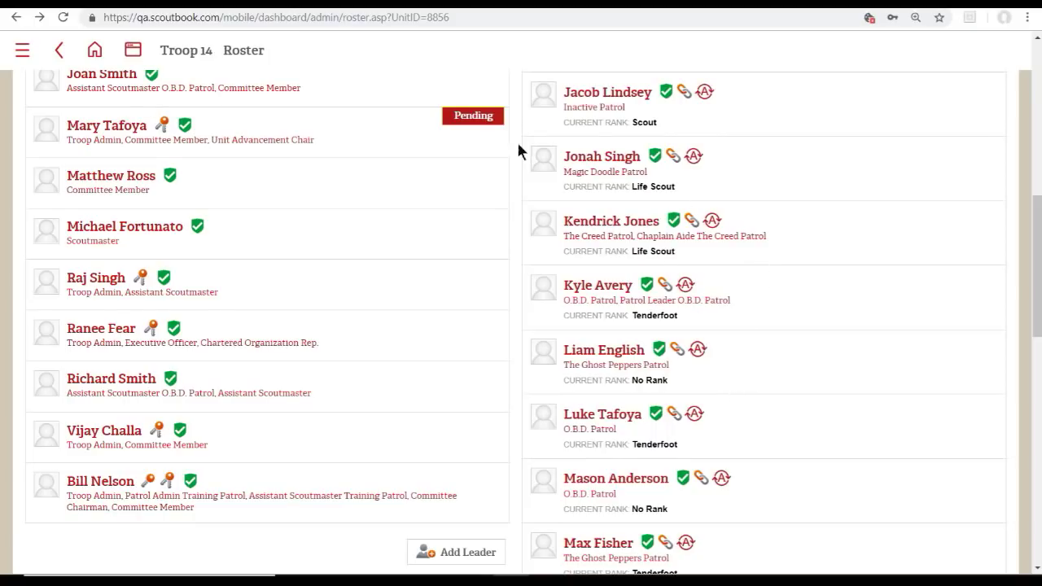
# Step: Open the No Rank Scout of The Ghost Peppers Patrol, go to adding parents, and review the Scout's connections and their permissions
pyautogui.click(607, 353)
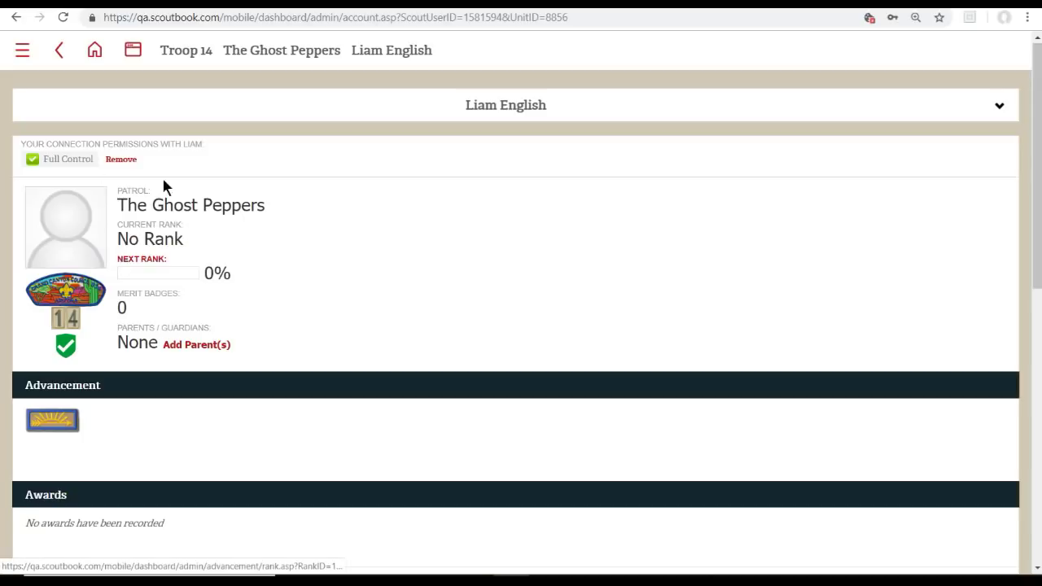
pyautogui.click(215, 346)
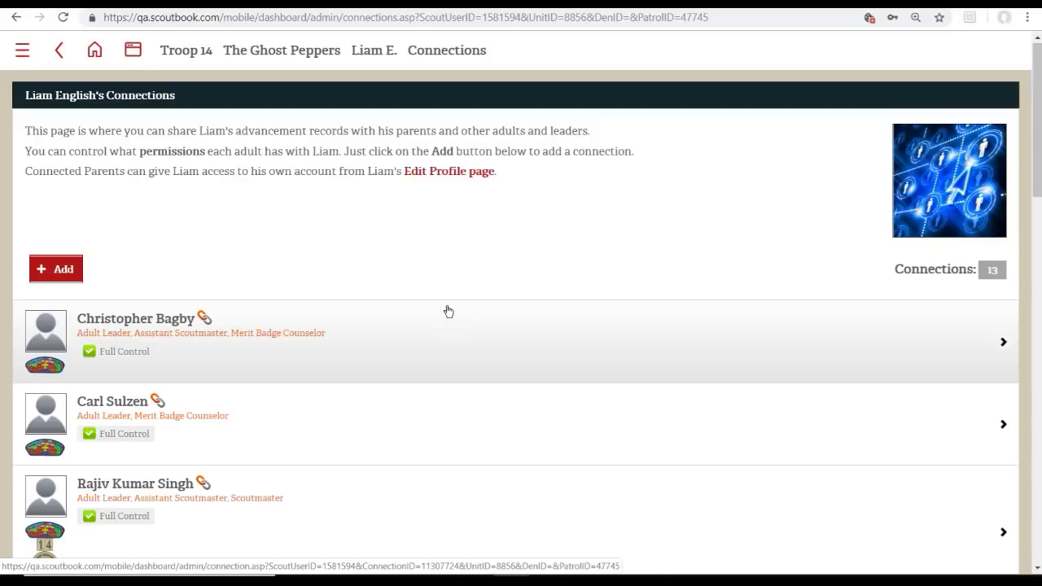
pyautogui.scroll(-12, 448, 311)
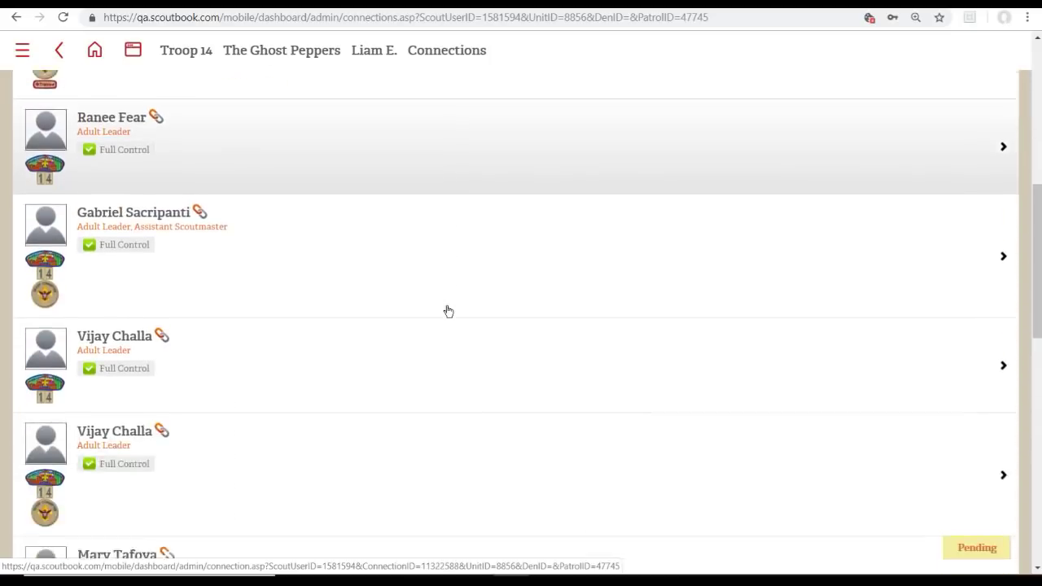
pyautogui.scroll(-3, 439, 308)
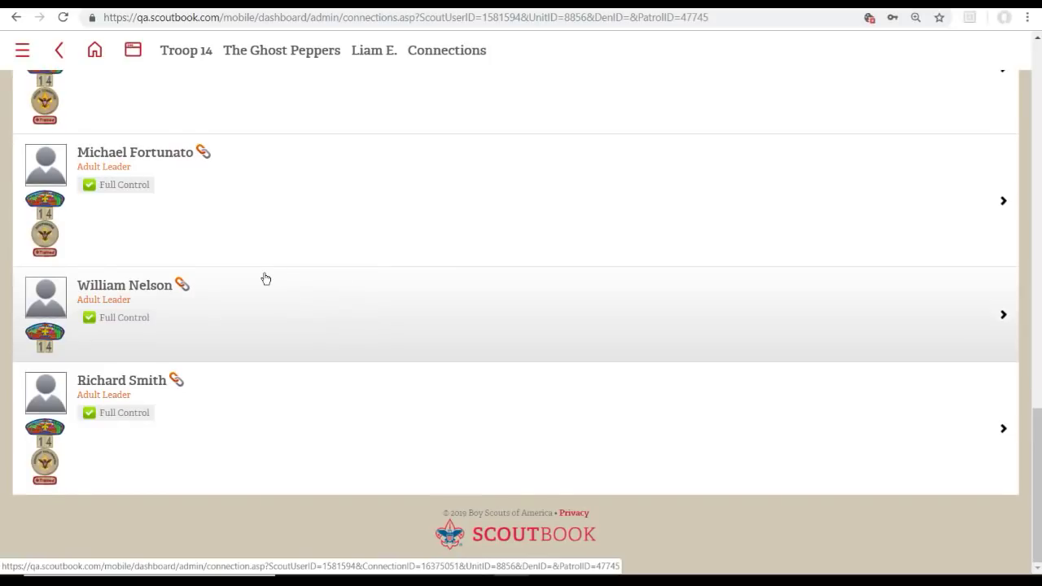
pyautogui.scroll(4, 315, 324)
pyautogui.scroll(6, 315, 324)
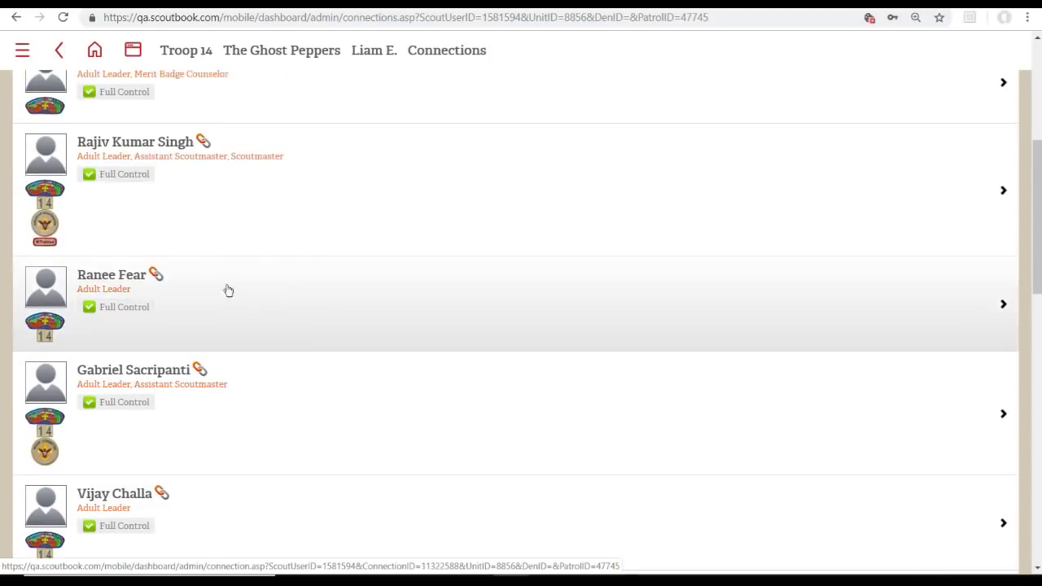
pyautogui.scroll(5, 342, 291)
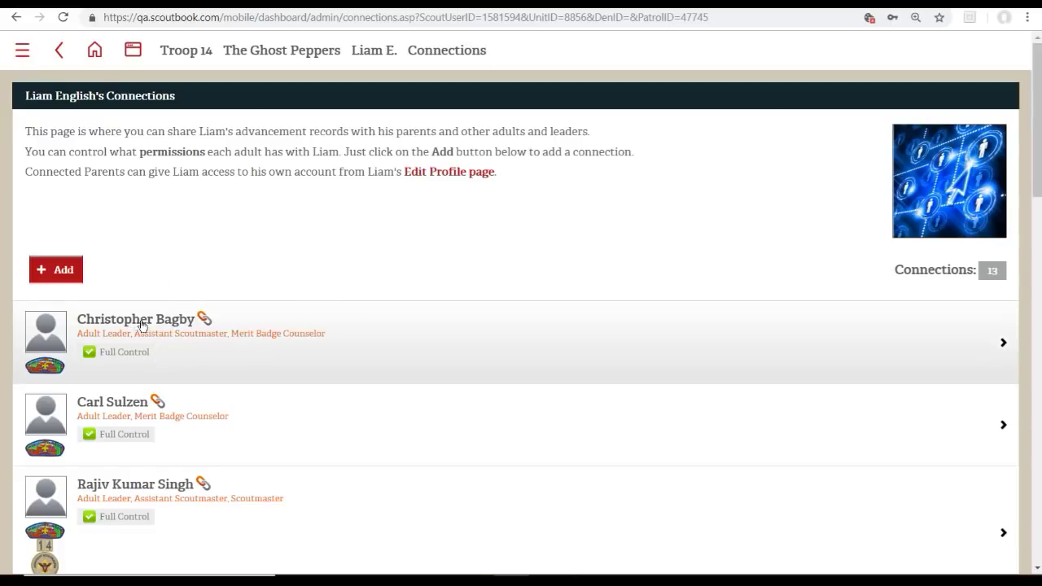
pyautogui.scroll(-1, 341, 318)
pyautogui.scroll(-8, 341, 317)
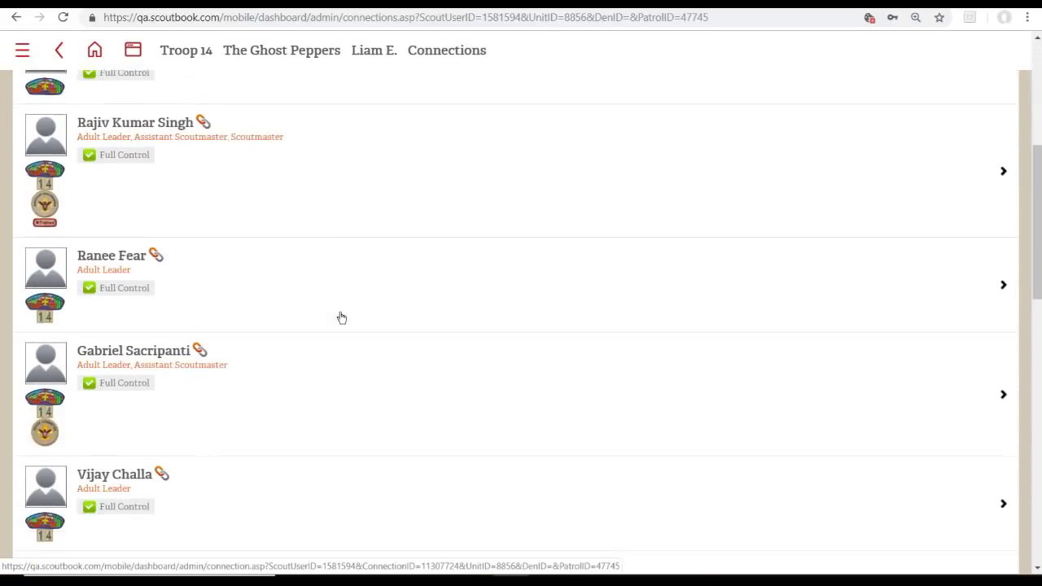
pyautogui.scroll(5, 315, 302)
pyautogui.scroll(5, 310, 296)
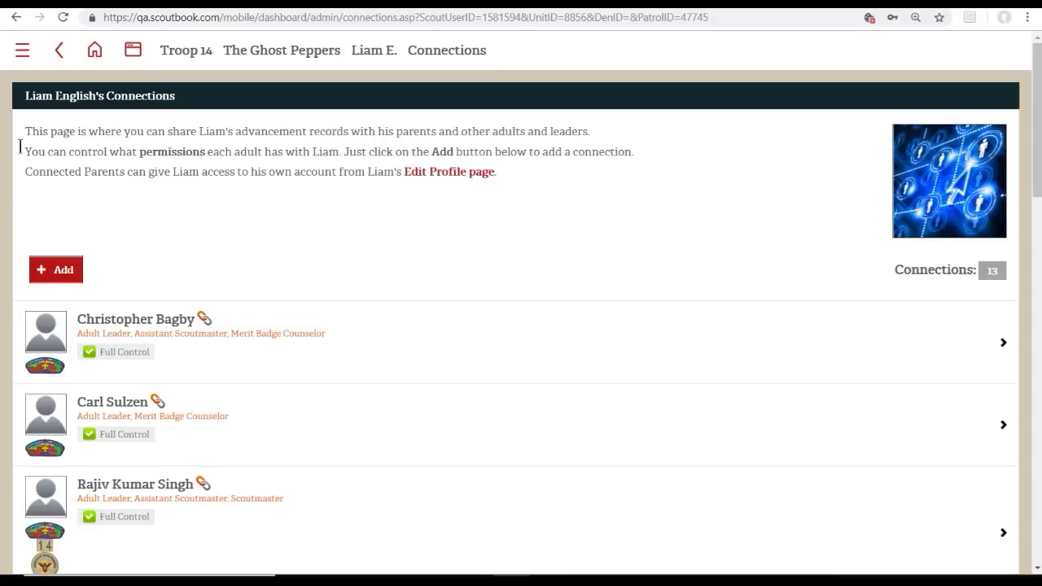
# Step: Start adding a connection for the Scout and look over the existing adult search and the new adult account fields
pyautogui.click(62, 276)
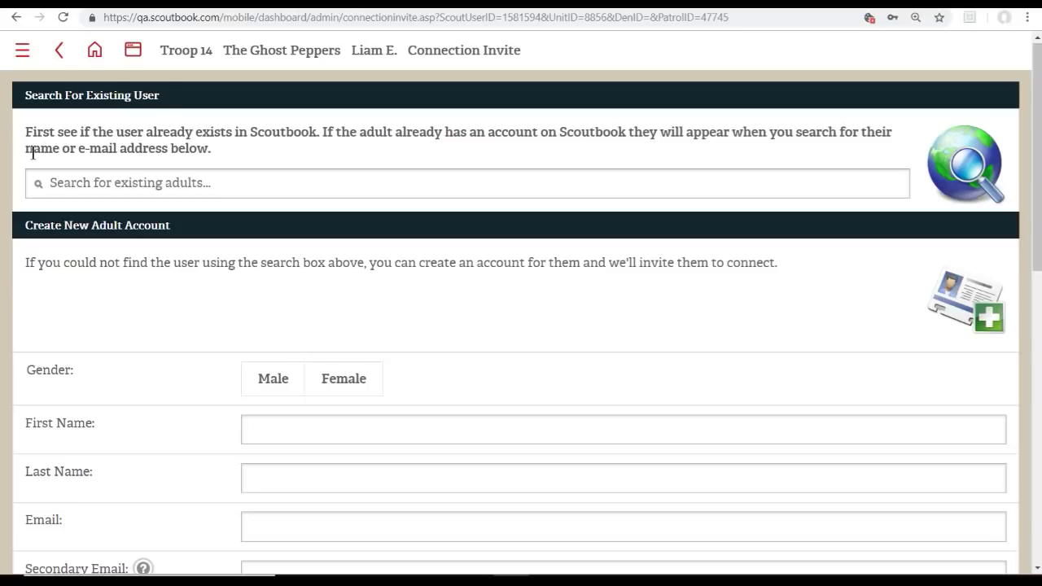
pyautogui.click(73, 180)
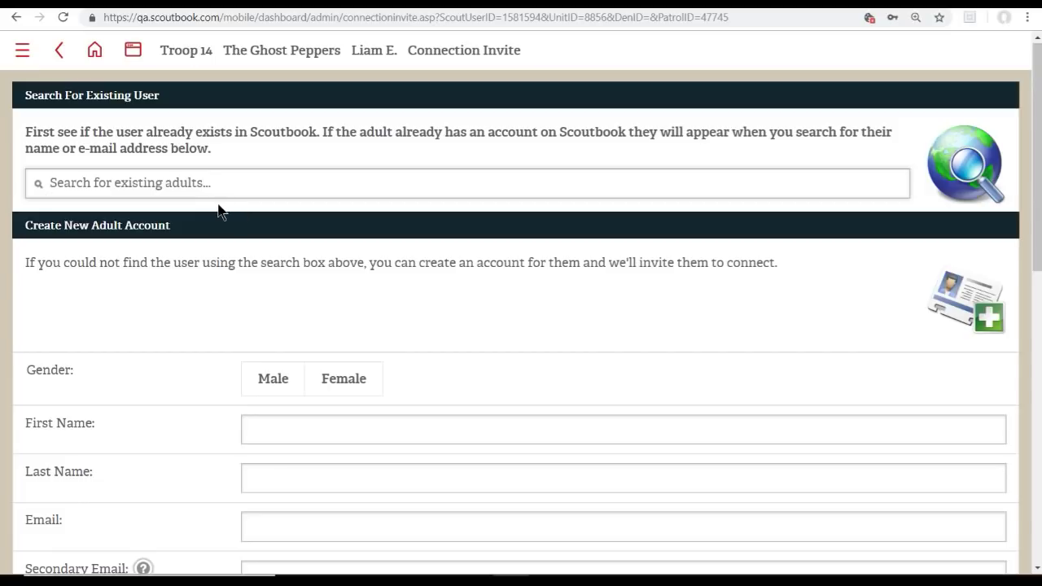
pyautogui.scroll(-3, 187, 209)
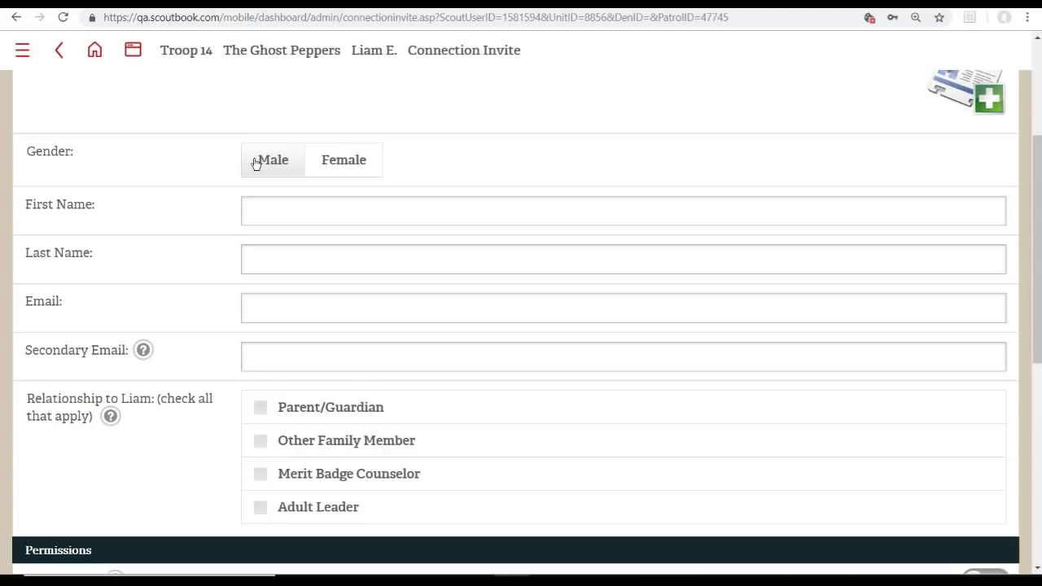
pyautogui.scroll(-1, 123, 190)
pyautogui.scroll(-1, 184, 212)
pyautogui.scroll(-1, 171, 277)
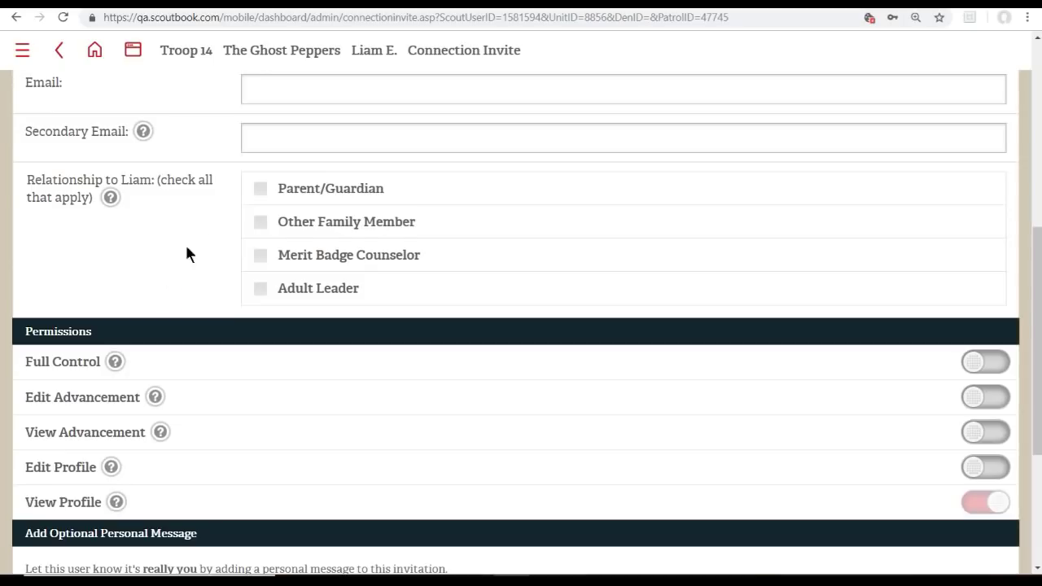
# Step: Set the new adult's relationship to Parent/Guardian and review the permissions and the optional personal message of the invitation
pyautogui.click(260, 192)
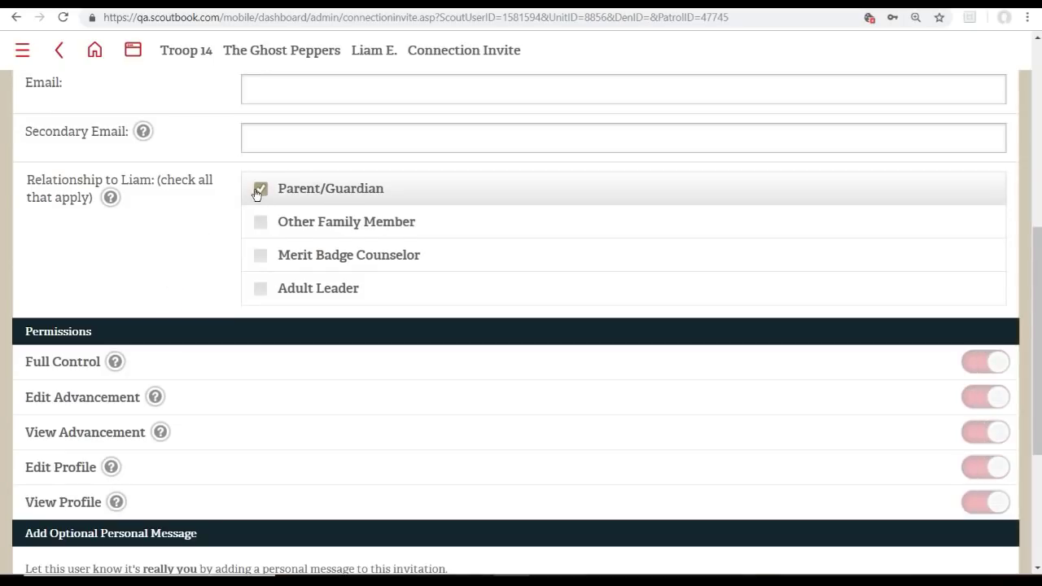
pyautogui.scroll(-3, 142, 225)
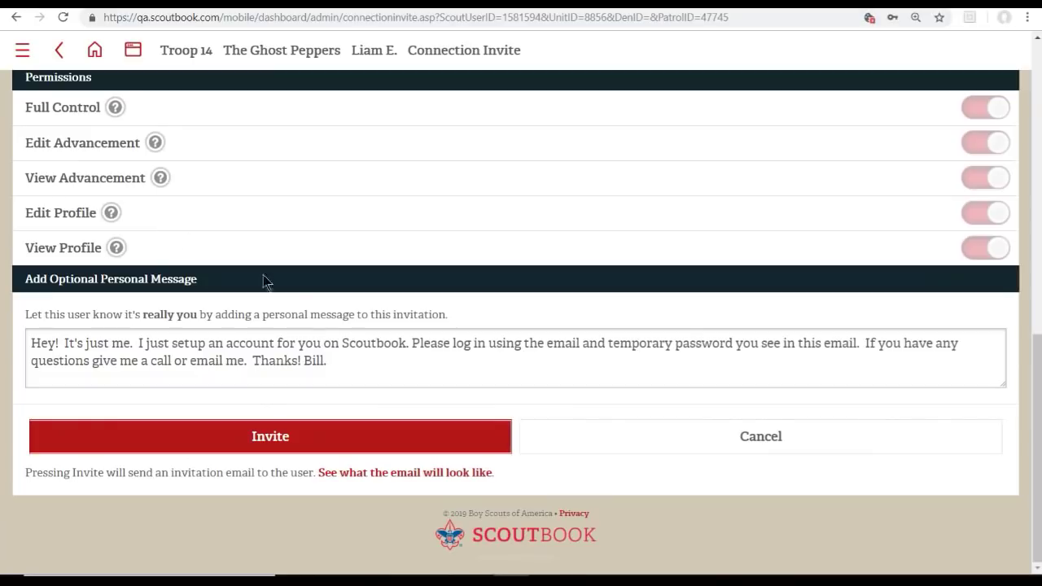
pyautogui.click(333, 361)
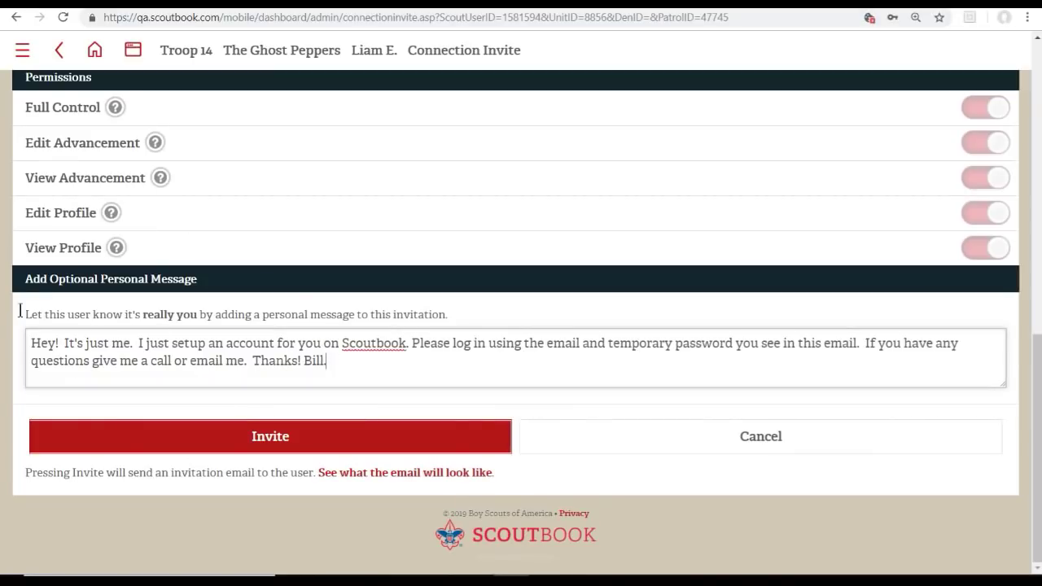
pyautogui.click(232, 348)
pyautogui.scroll(10, 592, 259)
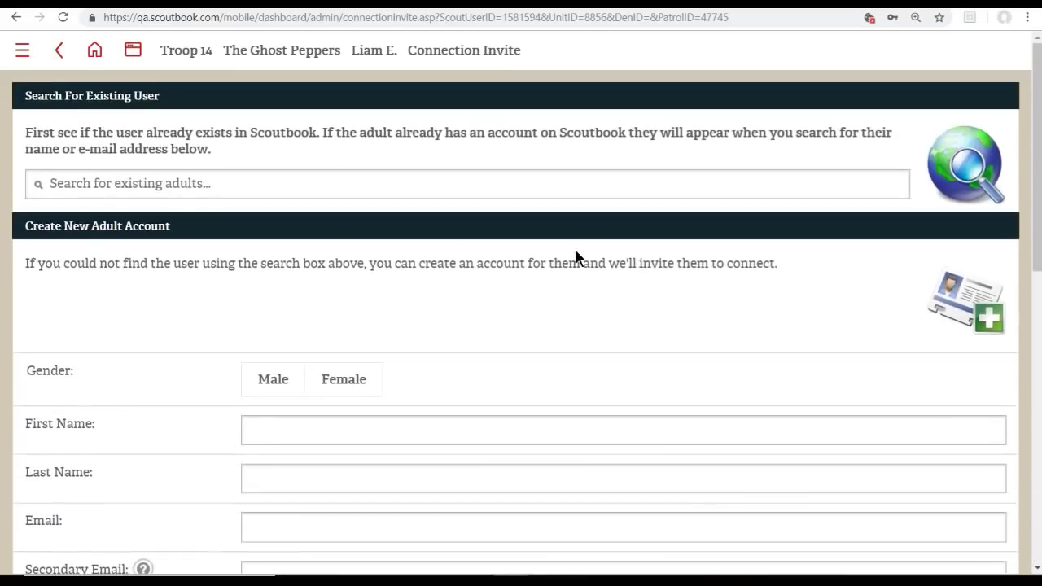
# Step: Review the new adult's Parent/Guardian relationship, permissions and optional personal message, and submit the connection invitation
pyautogui.scroll(-10, 575, 257)
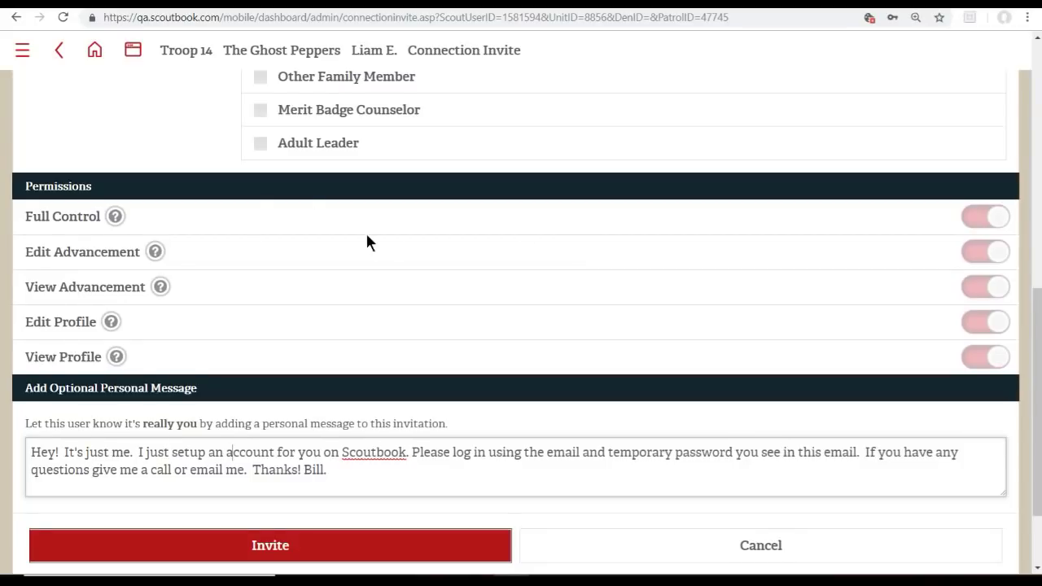
pyautogui.scroll(2, 366, 232)
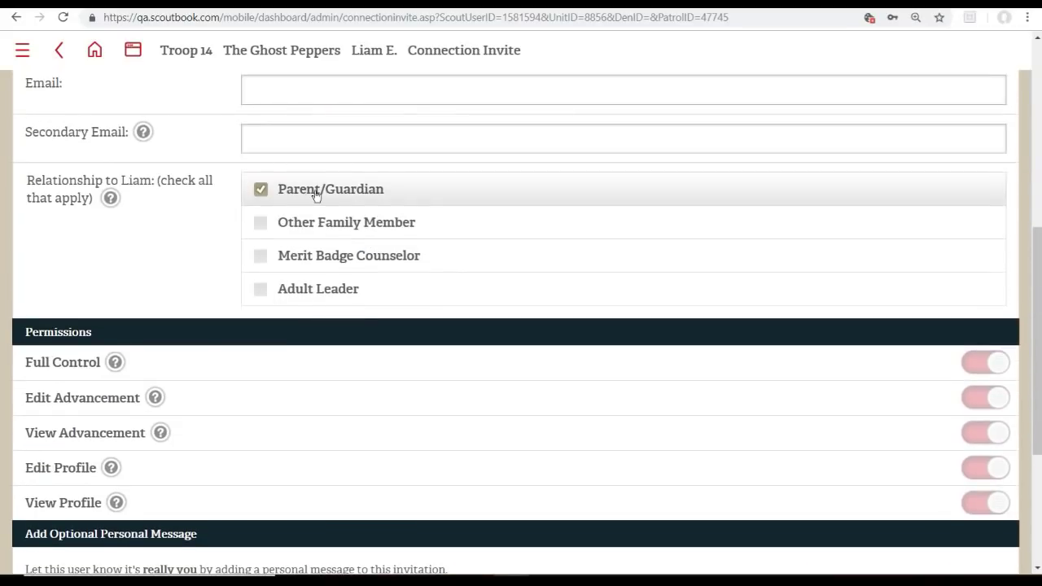
pyautogui.scroll(-2, 315, 195)
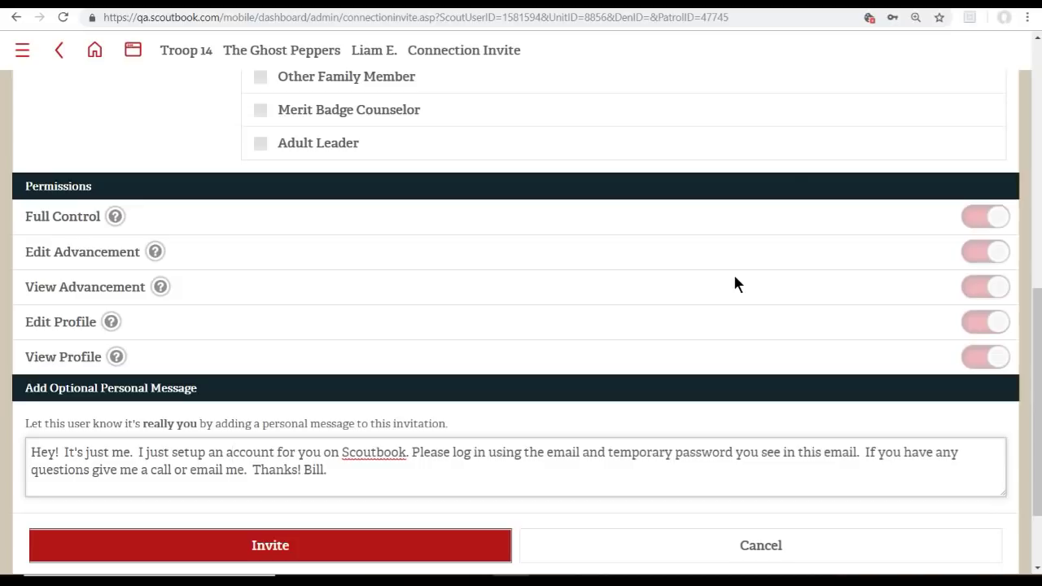
pyautogui.click(209, 545)
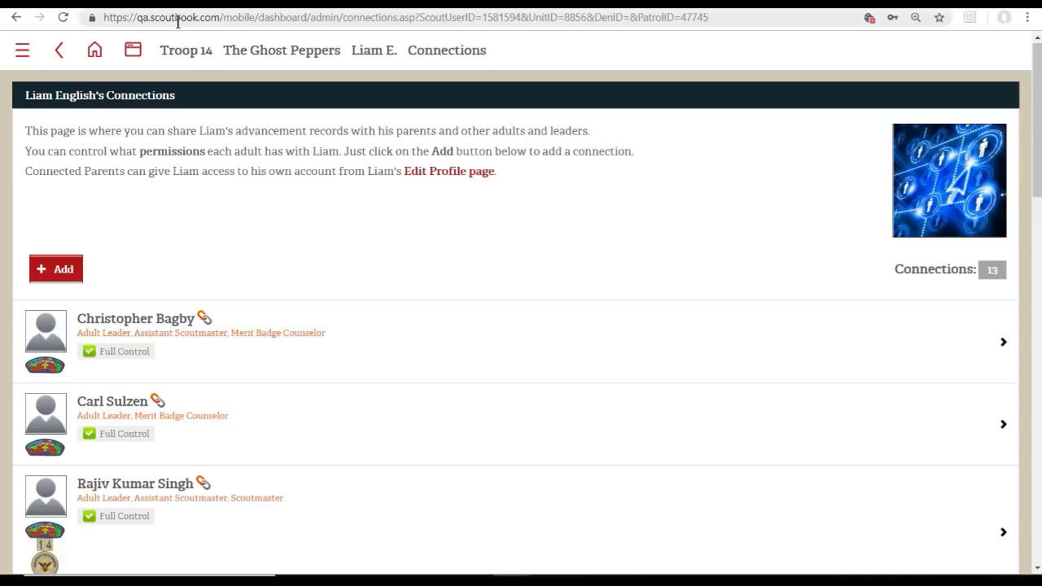
# Step: Switch to the SUAC Scoutbook FAQ and Resources Table of Contents page, dismiss its closable notices, and look over the listed guides
pyautogui.click(299, 3)
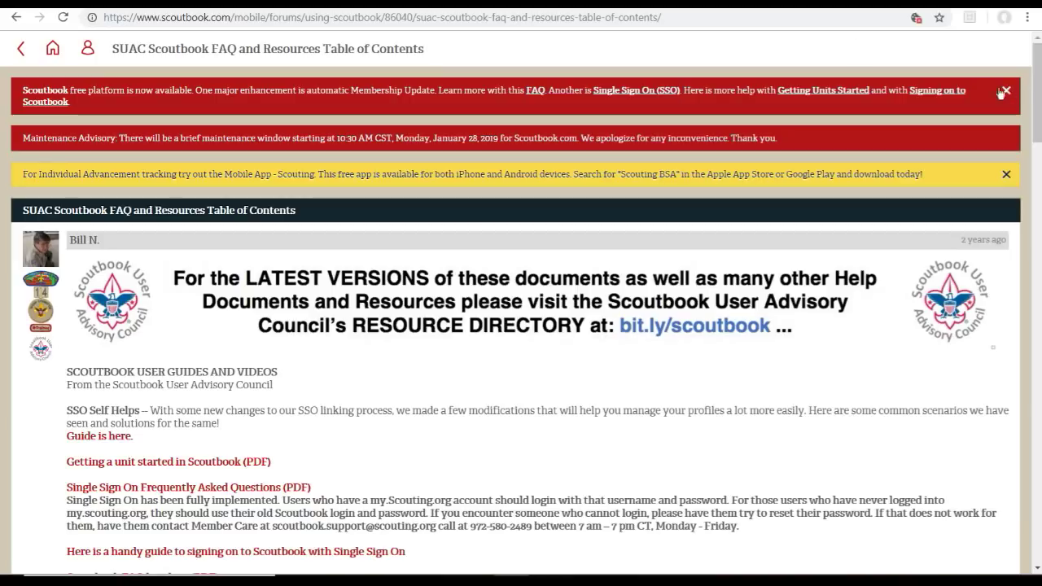
pyautogui.click(159, 4)
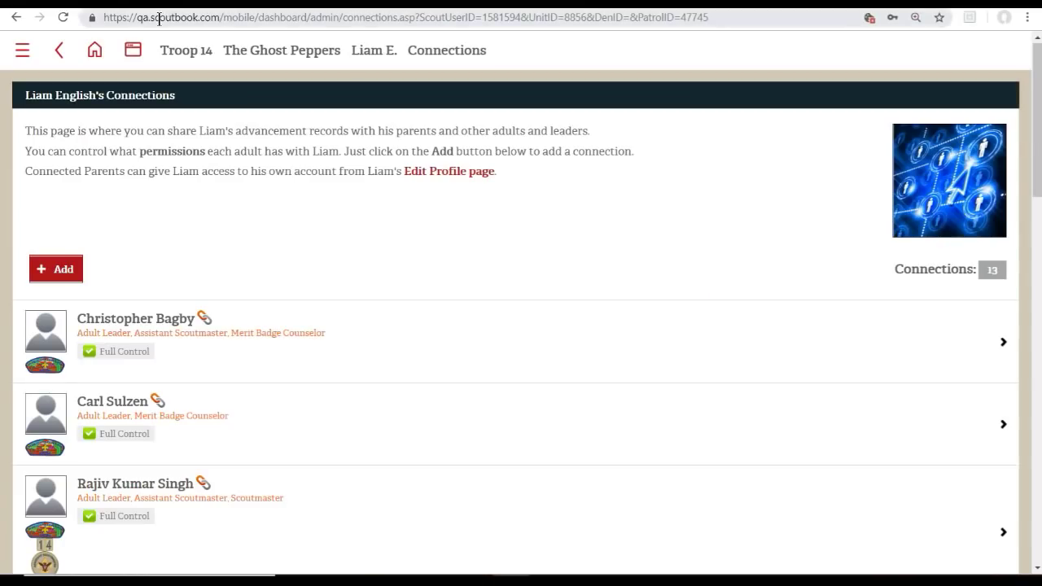
pyautogui.click(311, 4)
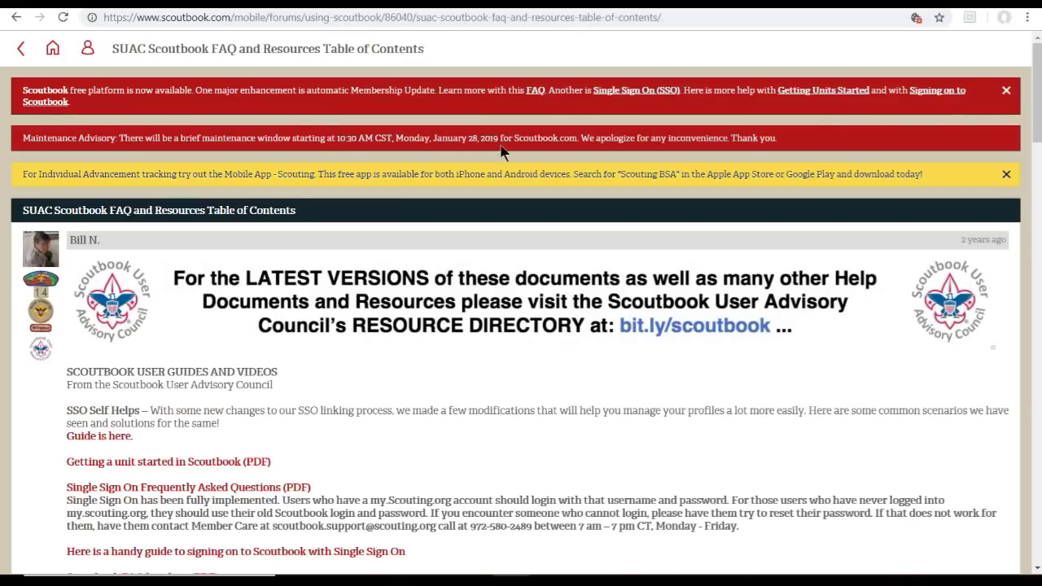
pyautogui.click(1006, 91)
pyautogui.click(1005, 128)
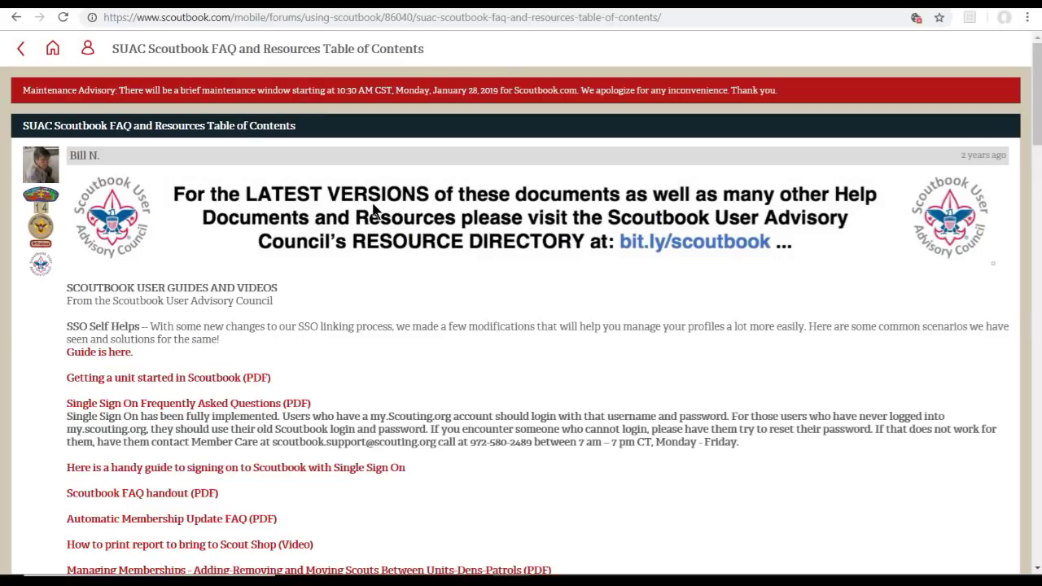
pyautogui.scroll(-10, 372, 210)
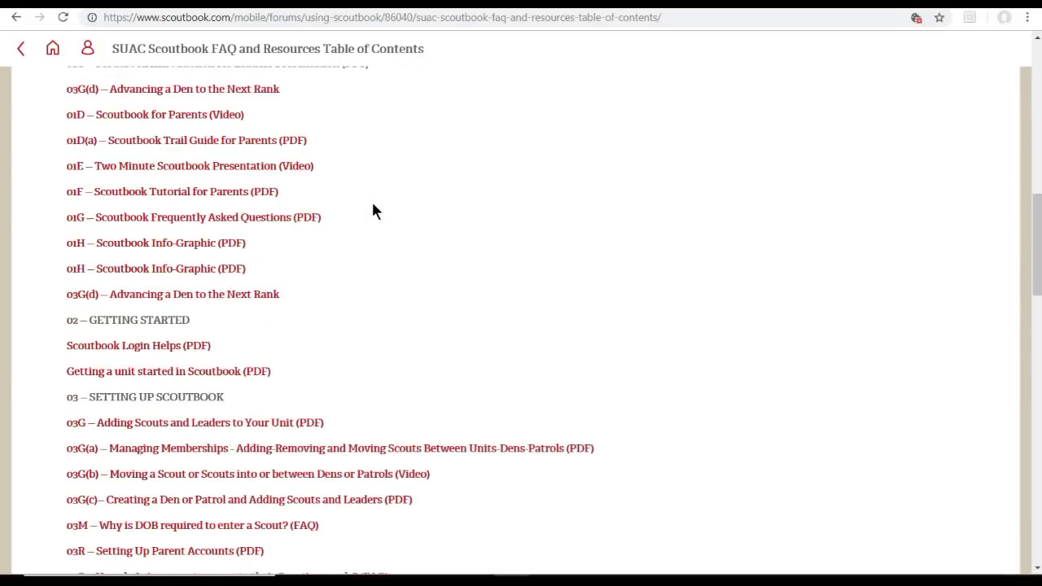
pyautogui.scroll(12, 372, 210)
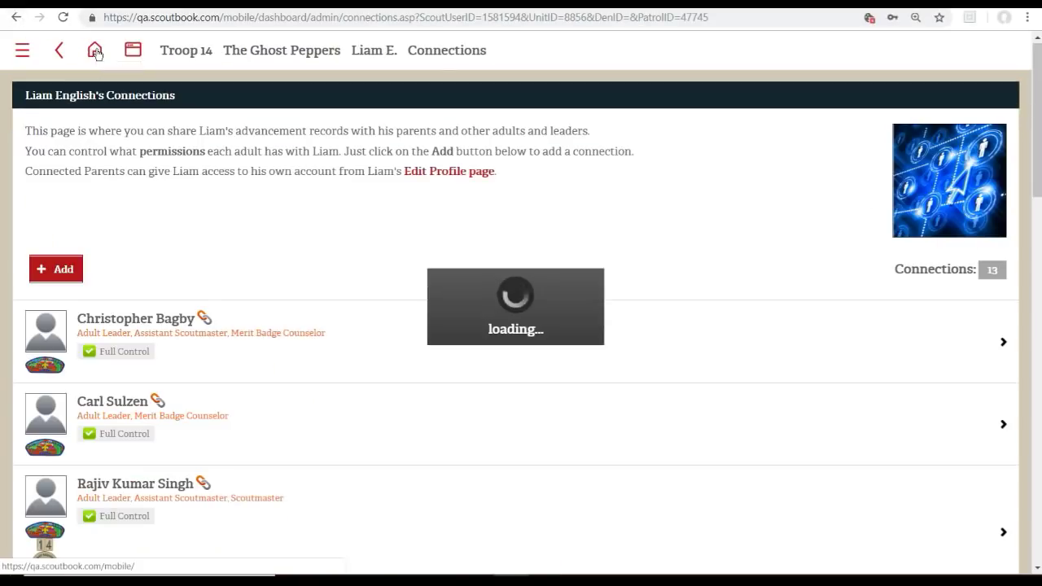
# Step: Return to the Scoutbook home page from the Scout's connections and open the Frequently Asked Questions forum under the Scoutbook Forums
pyautogui.click(95, 46)
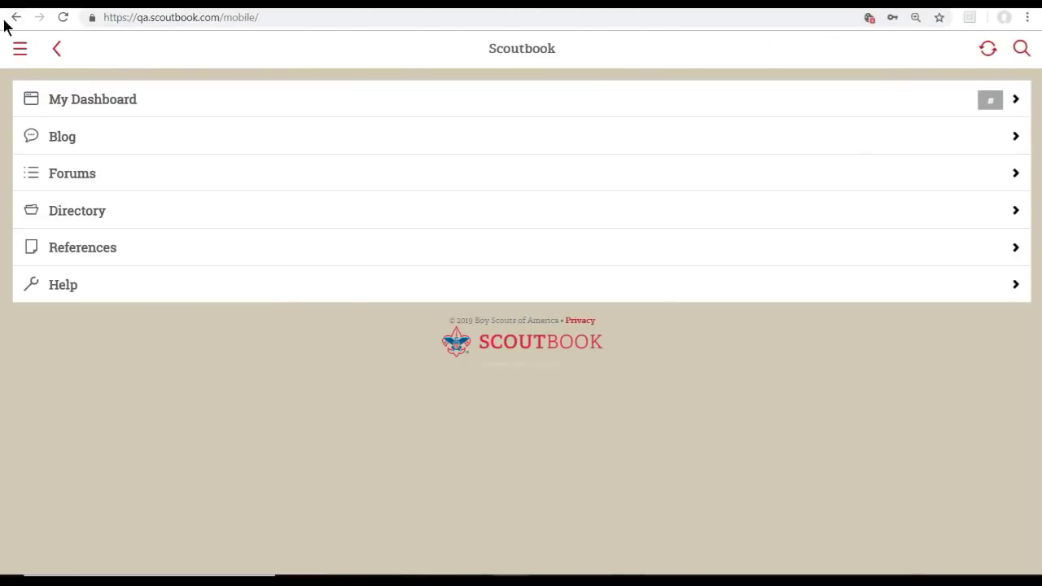
pyautogui.click(74, 172)
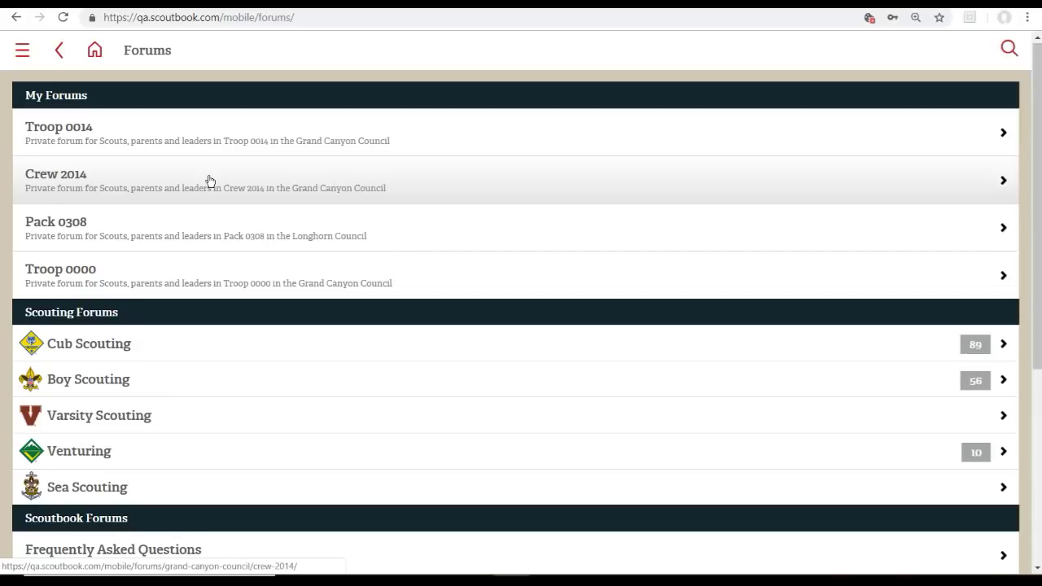
pyautogui.scroll(-3, 209, 180)
pyautogui.scroll(-1, 61, 288)
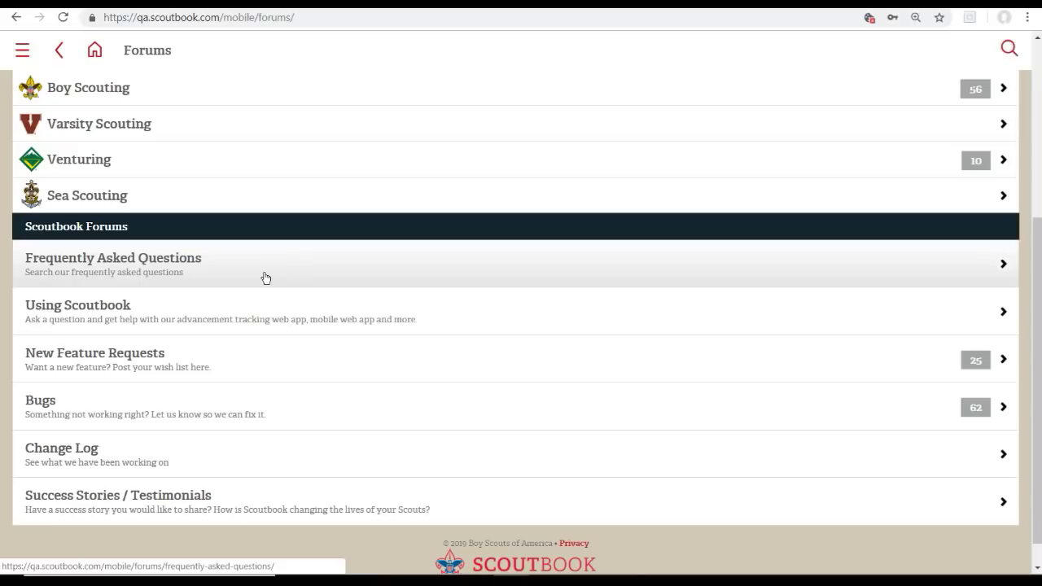
pyautogui.click(265, 278)
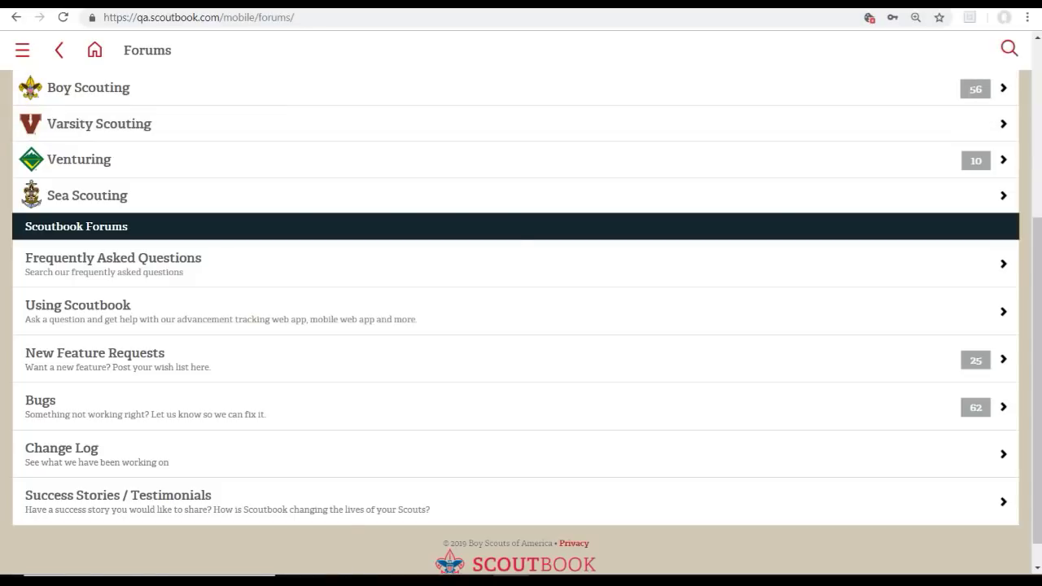